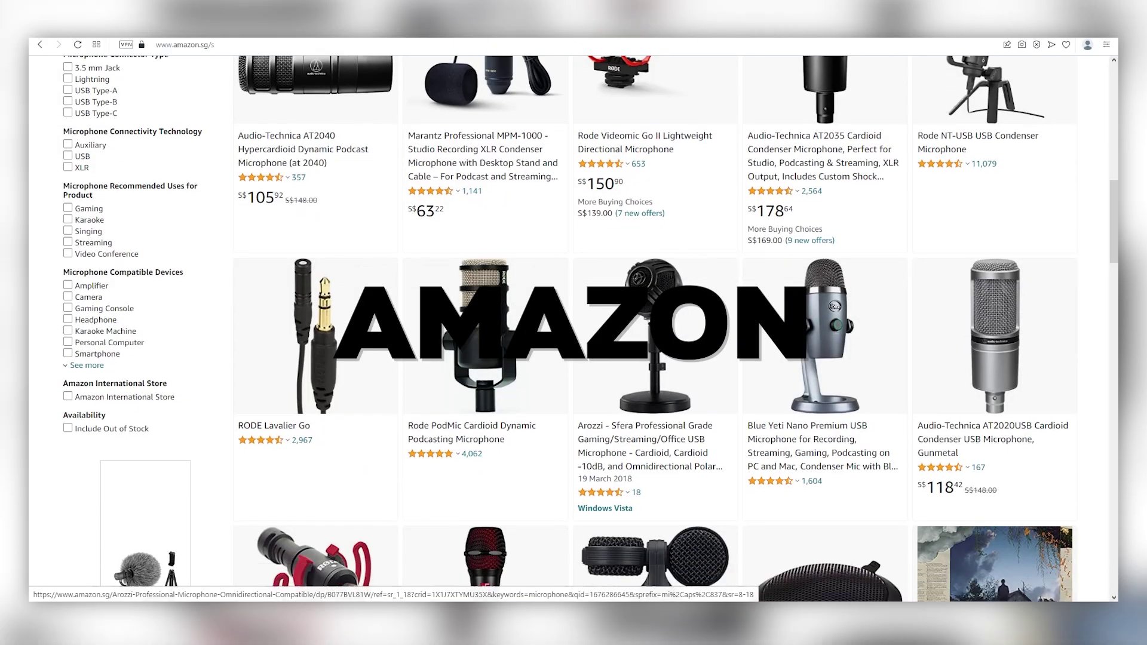
- Browse the microphone listings in the Amazon search results
scroll(578, 234, down, 6)
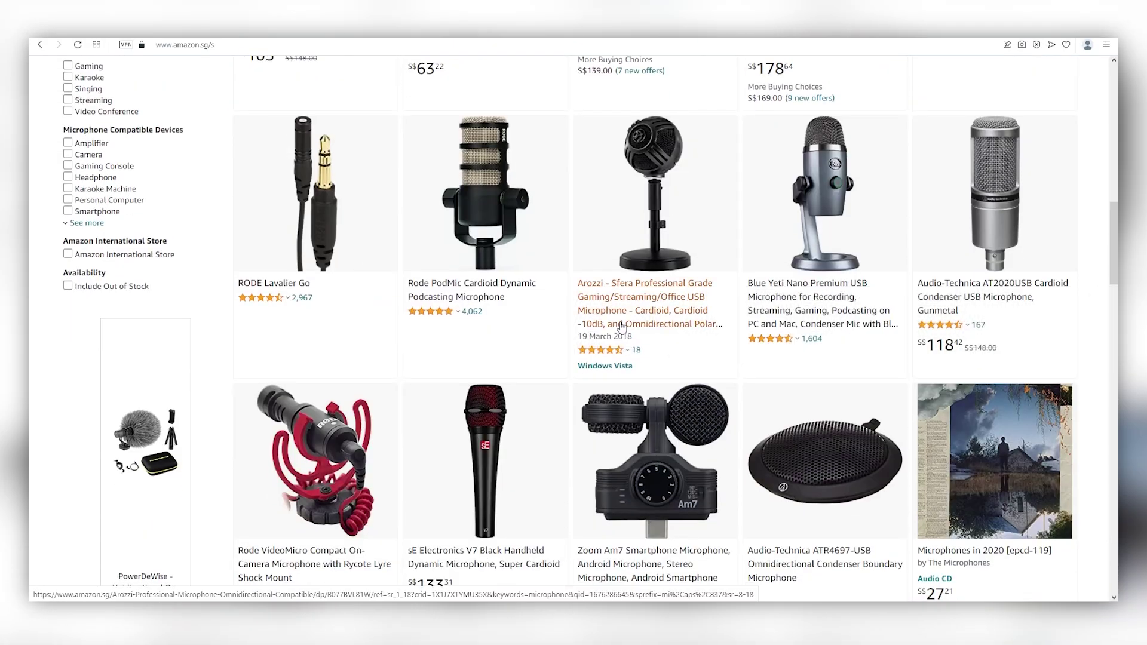
scroll(577, 234, down, 1)
scroll(577, 234, up, 3)
scroll(578, 234, down, 2)
scroll(578, 234, down, 1)
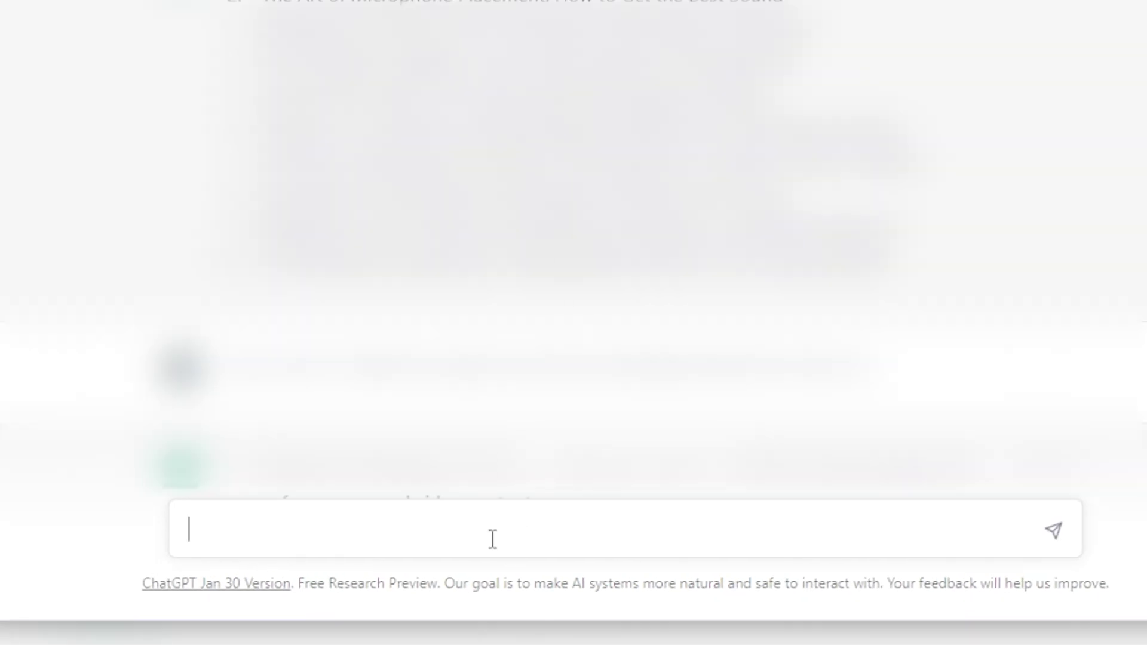
- Send ChatGPT the prompt "Write 5 compelling title ideas for a video about a microphone"
text(Write 5 come)
key(BackSpace)
text(pelling title ideas for a video abou)
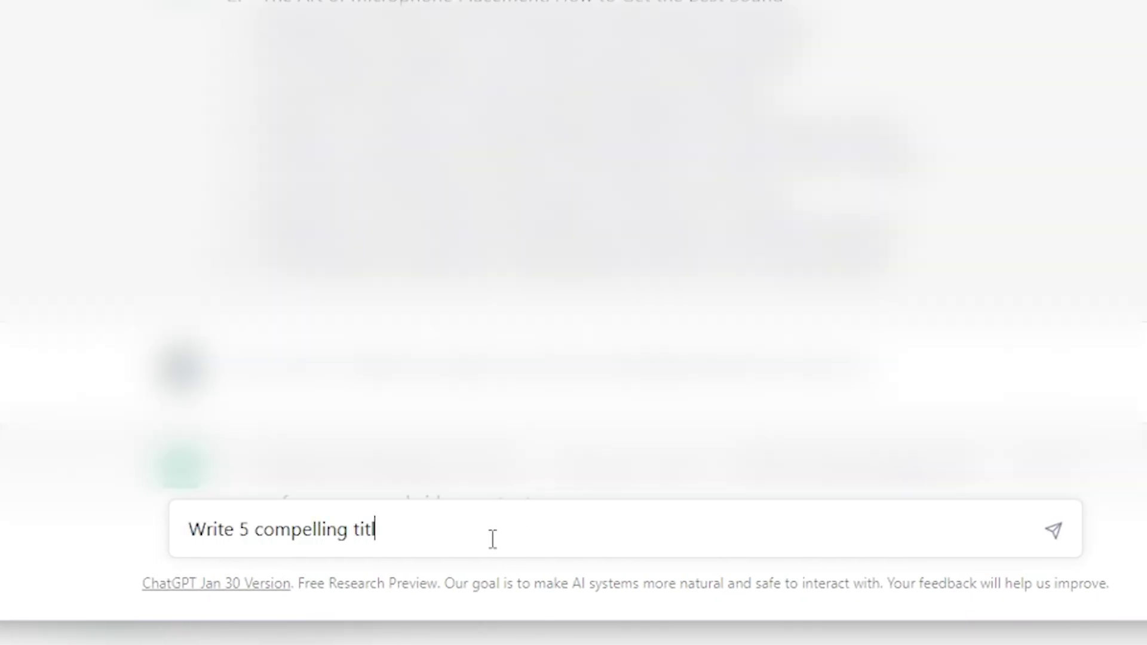
text(t a microphone)
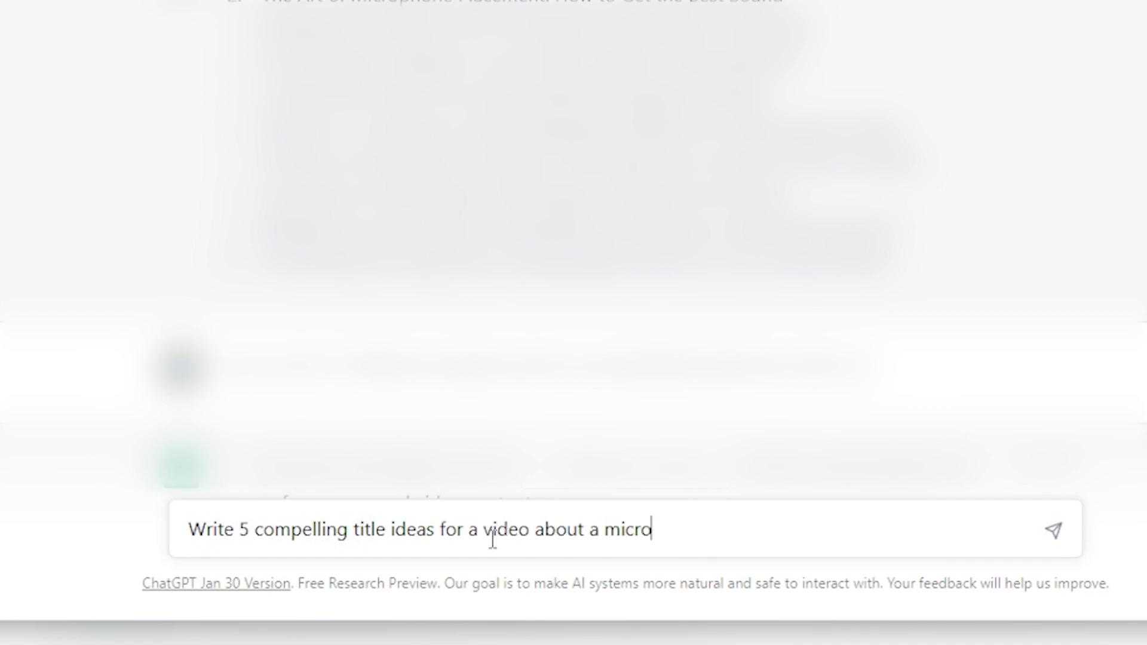
key(Return)
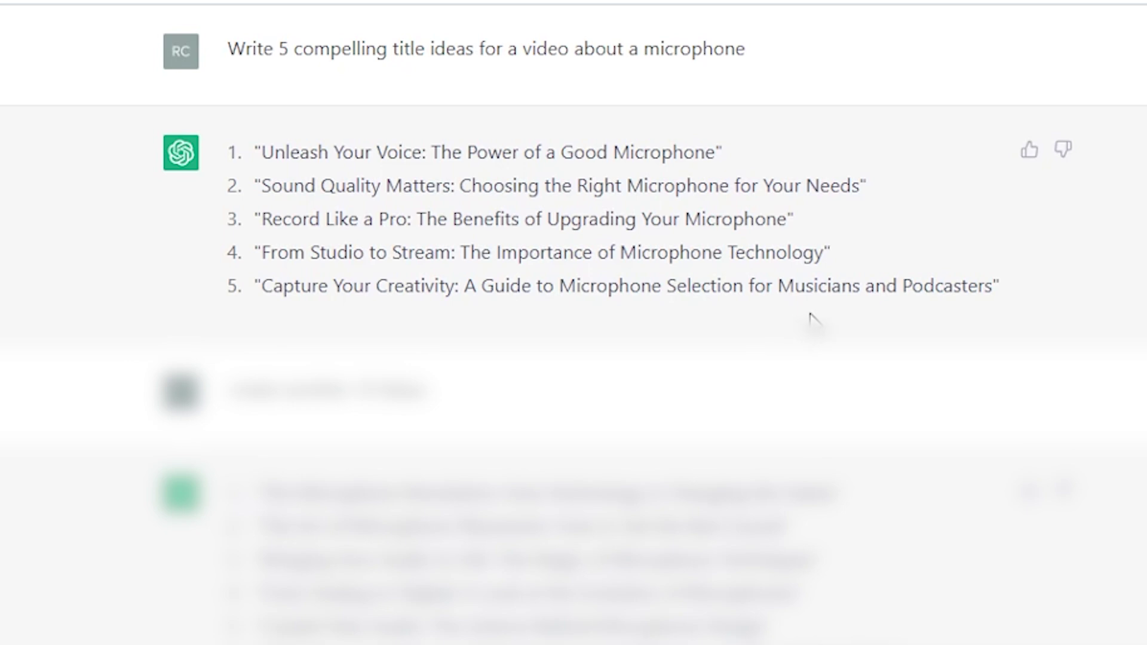
- Review the five suggested microphone video titles and the follow-up request for another 10 ideas, highlighting the passages being read
drag(1022, 288, 237, 151)
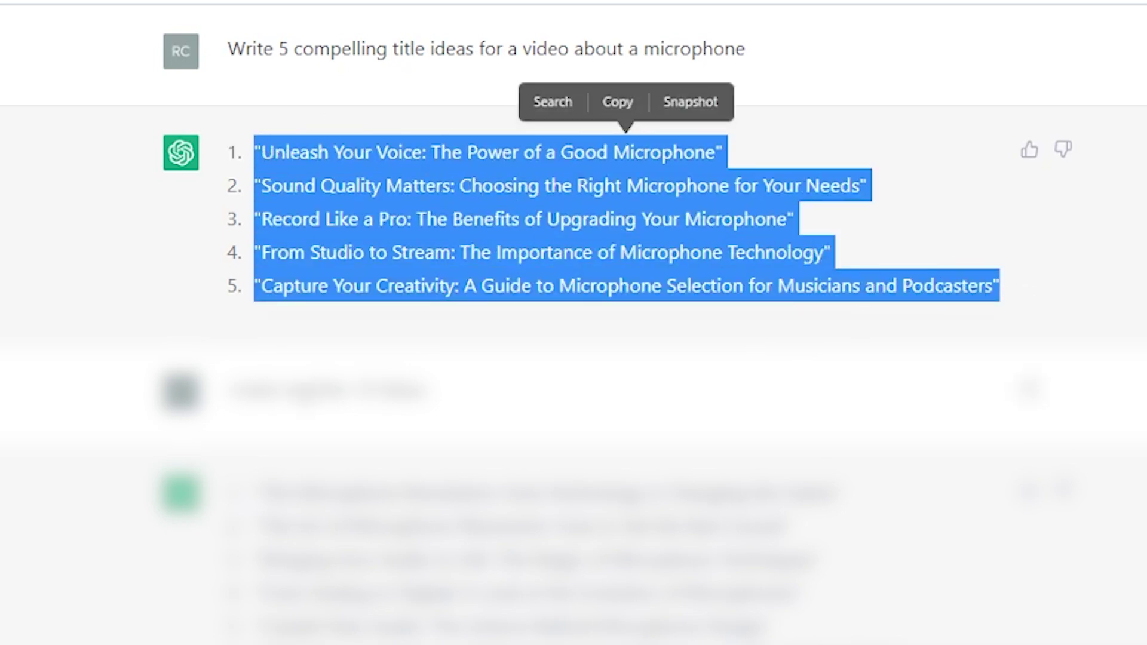
click(946, 289)
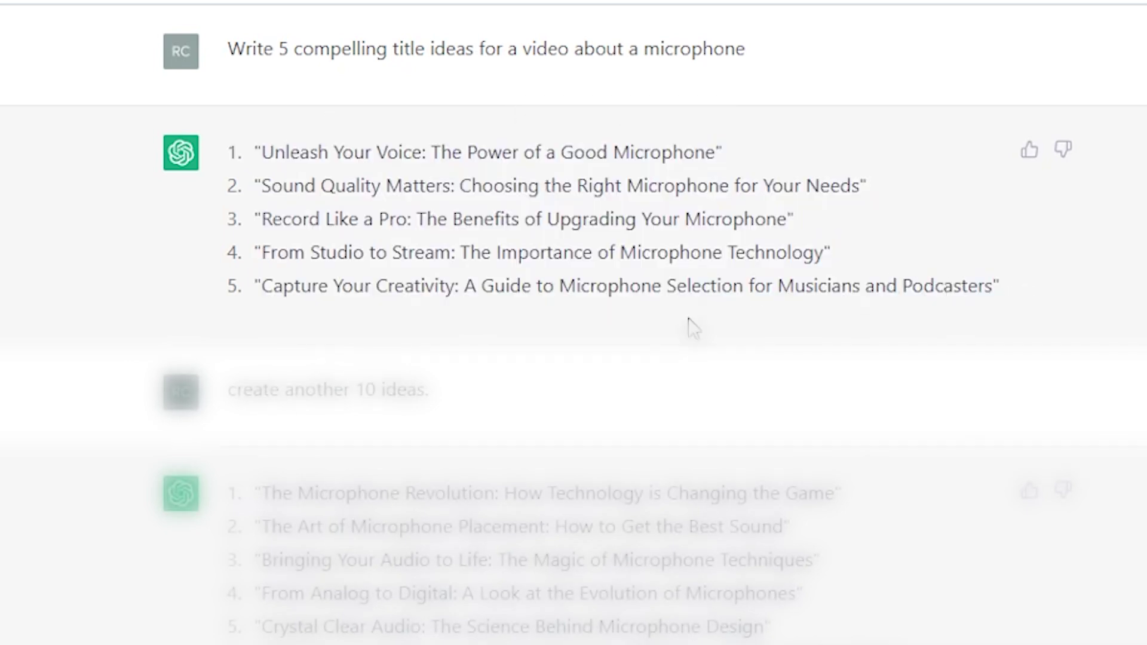
drag(437, 392, 356, 392)
click(442, 396)
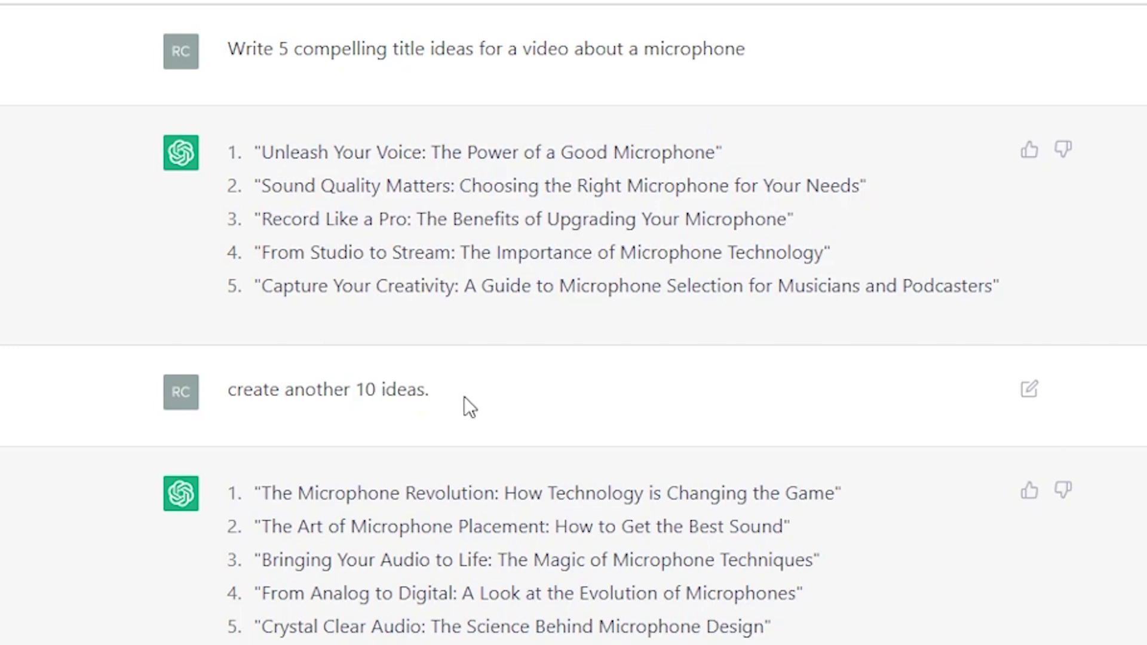
drag(438, 395, 788, 624)
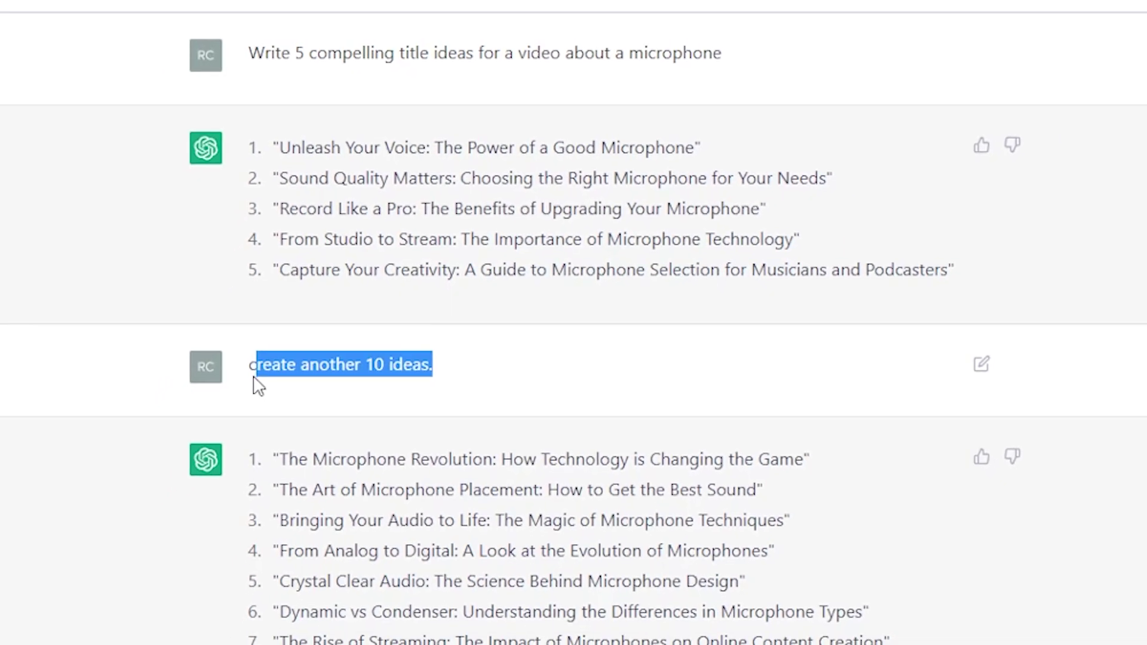
click(363, 427)
drag(864, 245, 282, 128)
click(388, 190)
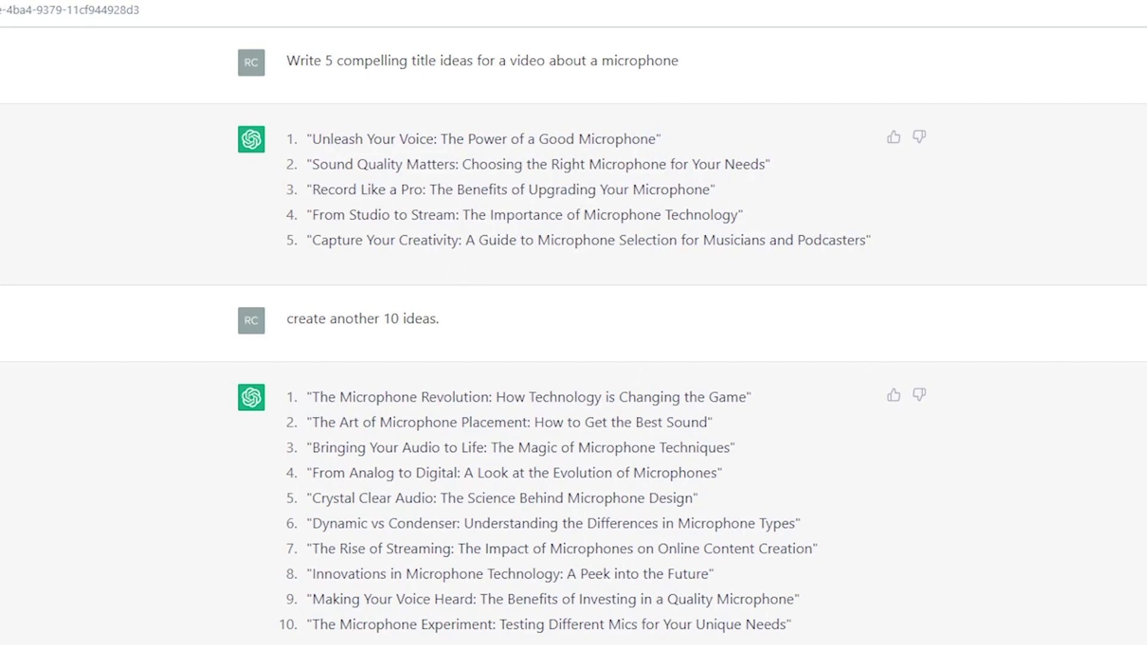
- Look over the ten additional titles and the request for 5 different audiences that could benefit, with its answer
scroll(574, 337, down, 2)
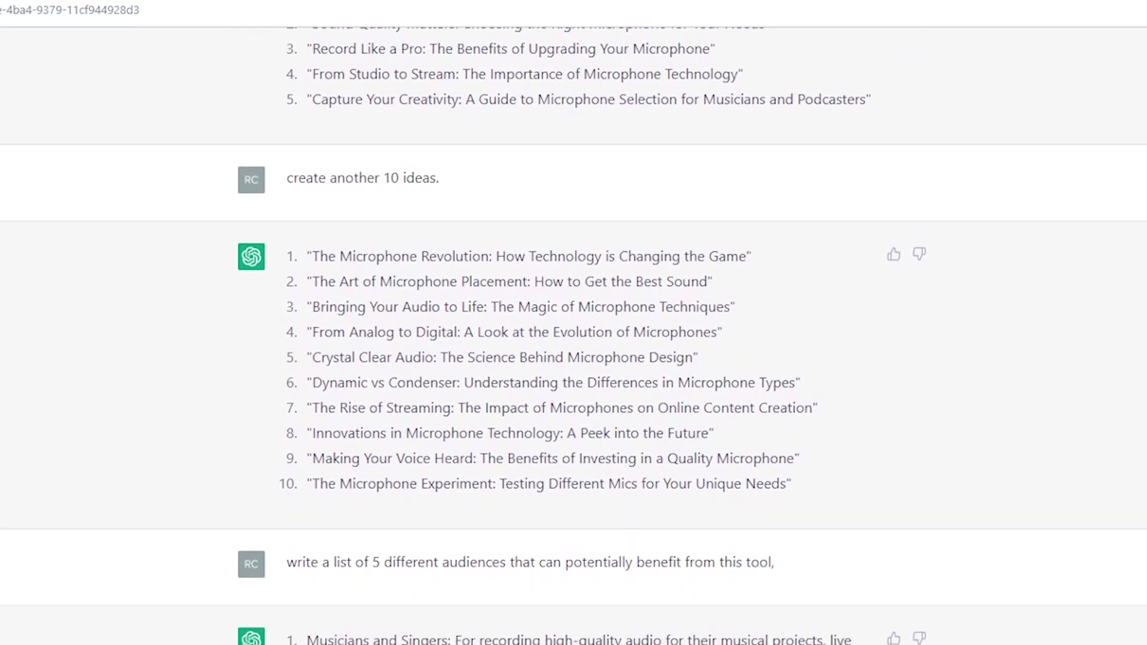
mouse_move(784, 570)
mouse_down()
mouse_move(325, 592)
mouse_move(770, 570)
mouse_up()
click(872, 562)
scroll(573, 335, down, 3)
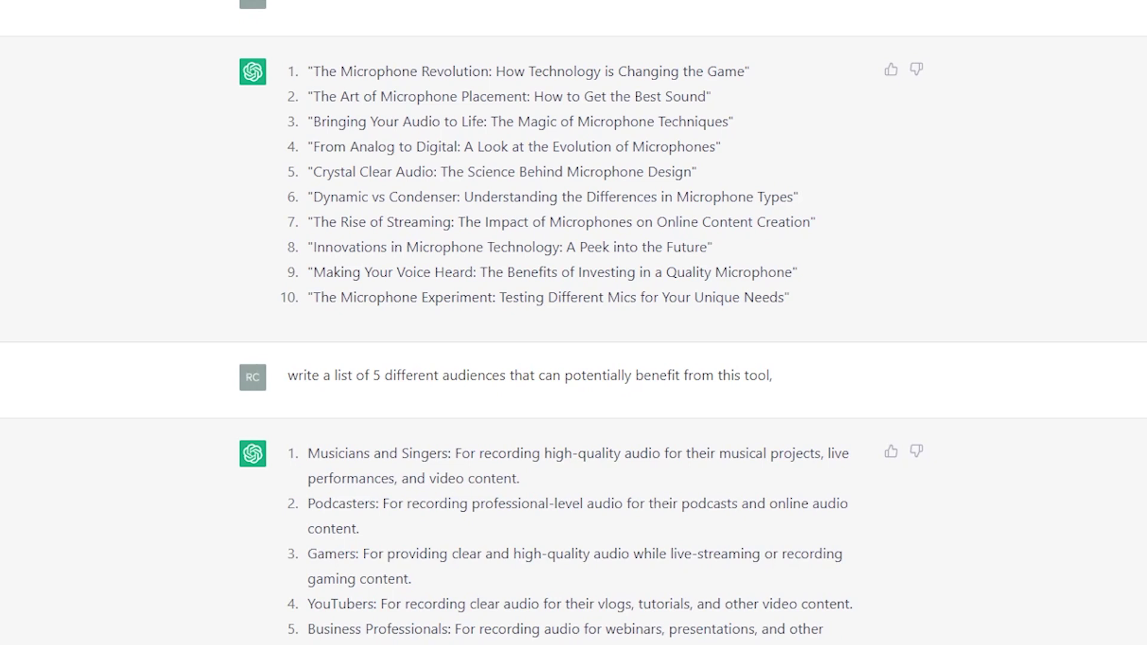
scroll(573, 334, up, 5)
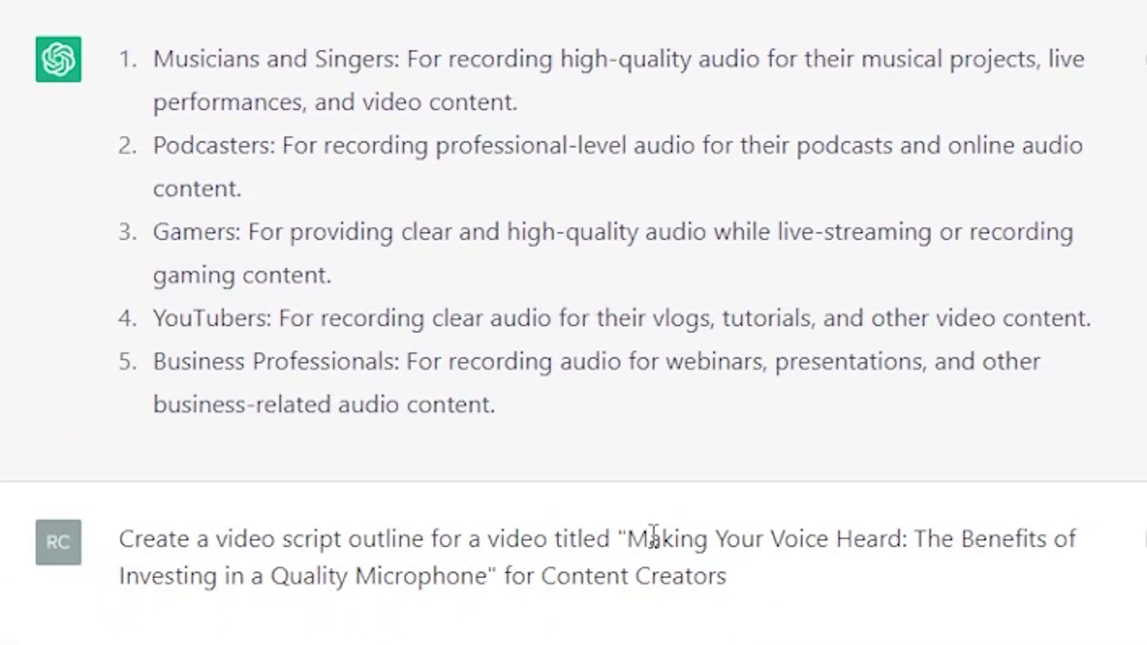
- Examine the video script outline prompt, highlighting its quoted title, the target audience "Content Creators" and the whole request
drag(629, 540, 1075, 528)
double_click(517, 576)
click(615, 600)
drag(729, 576, 541, 575)
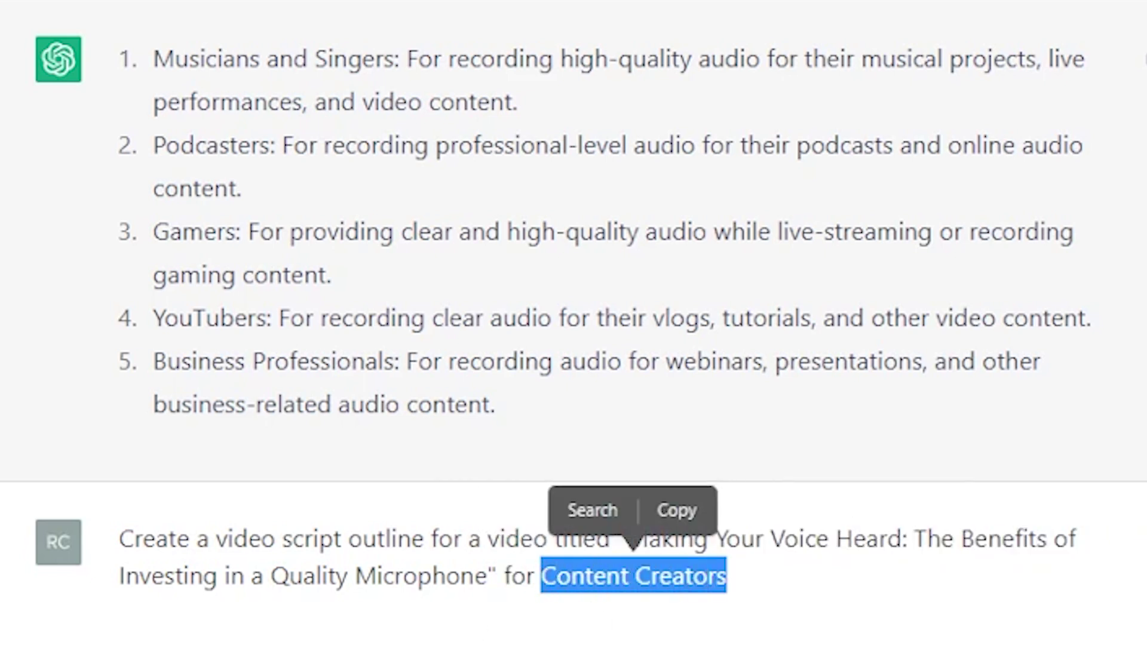
click(794, 582)
drag(795, 583, 118, 537)
click(751, 603)
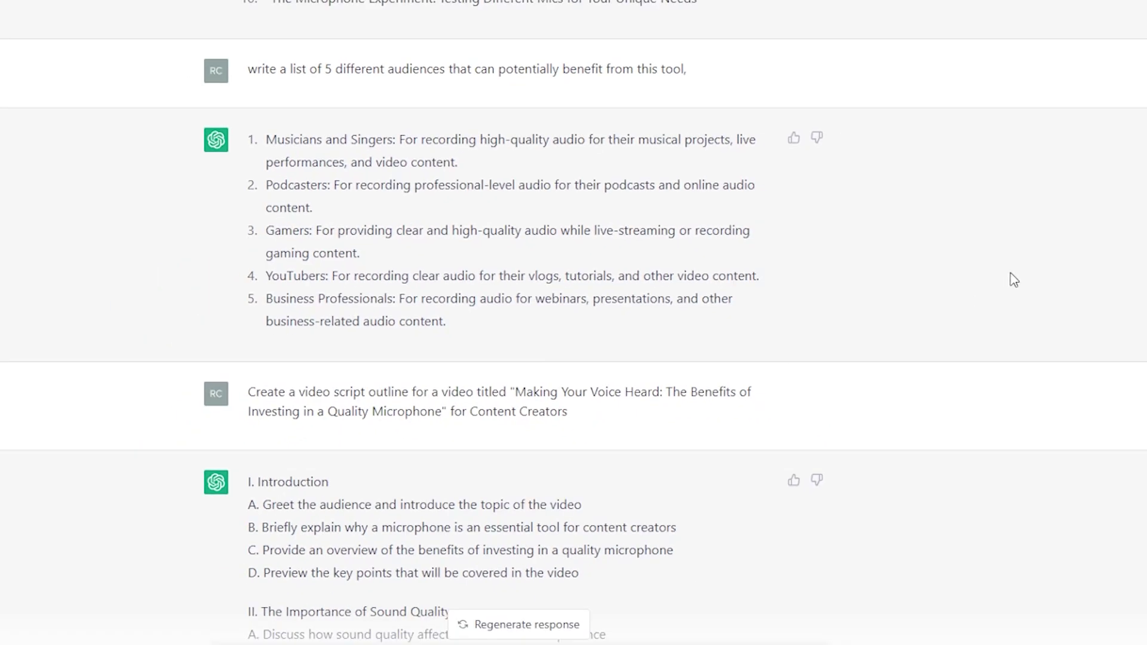
- Read through the generated video script outline from the introduction to the outro
scroll(574, 323, down, 3)
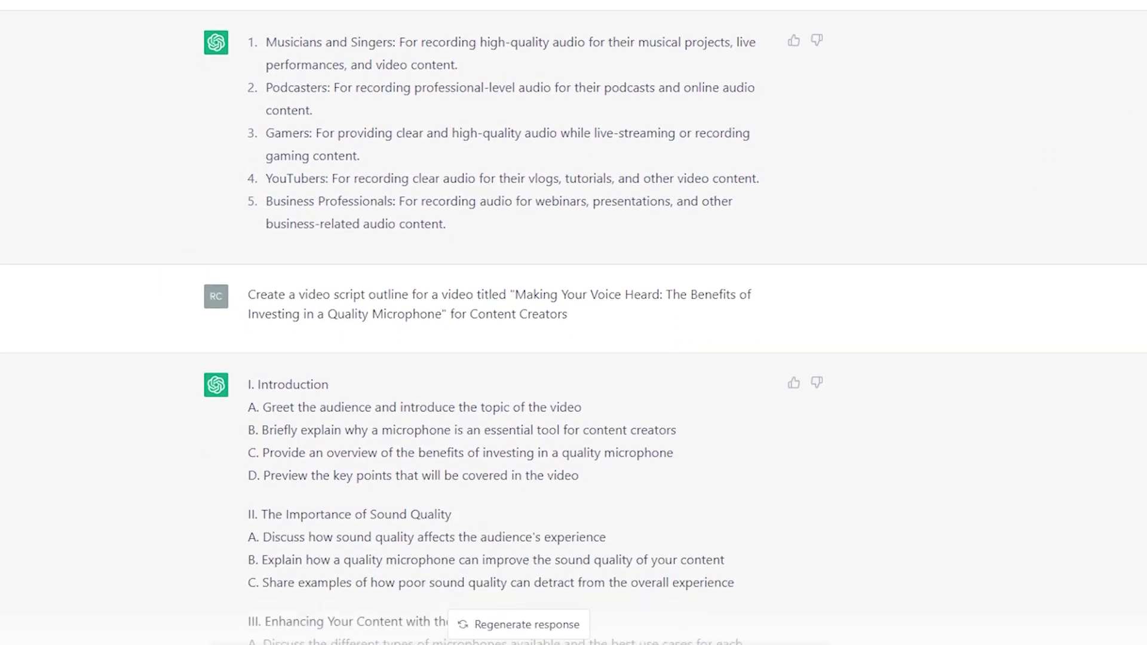
scroll(574, 323, down, 2)
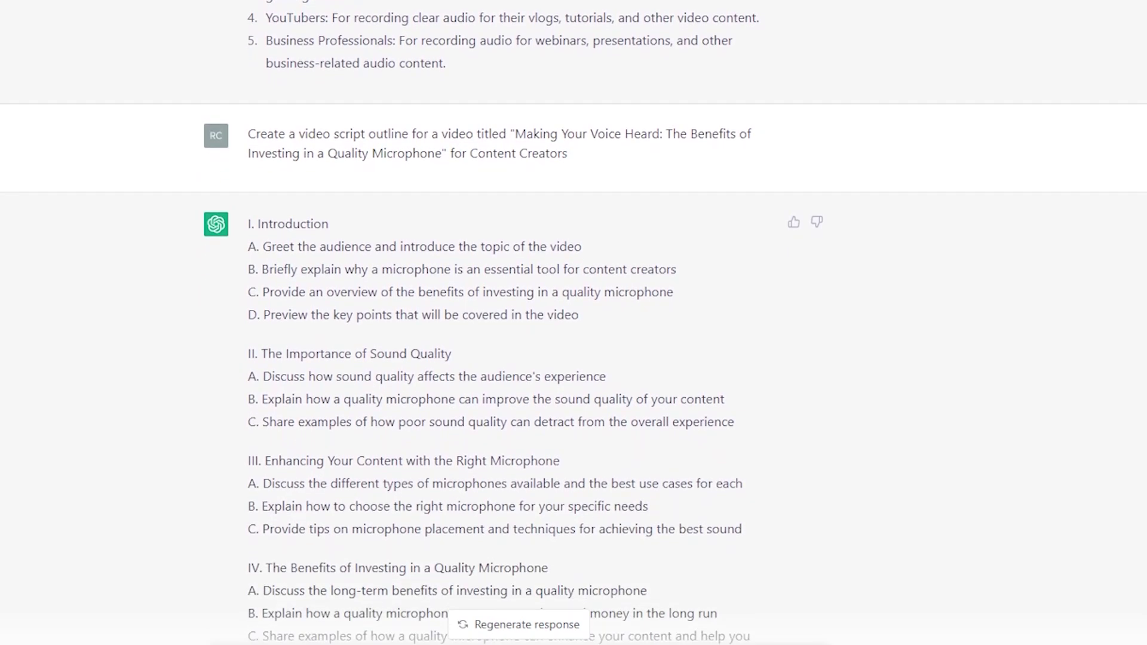
scroll(573, 322, down, 3)
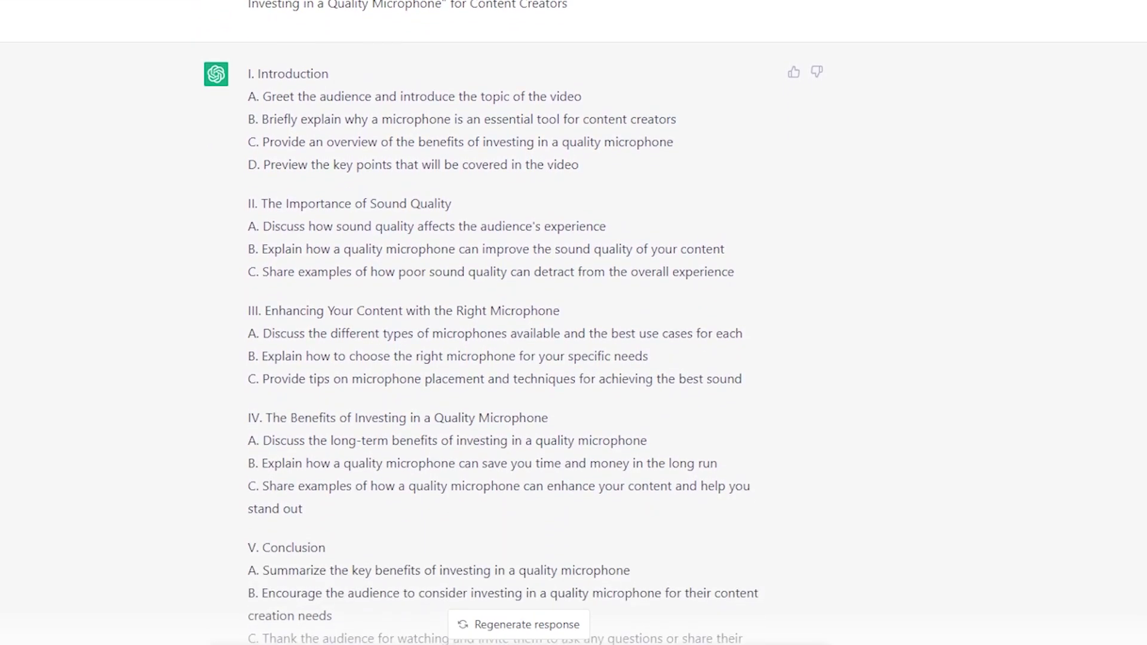
scroll(574, 323, down, 1)
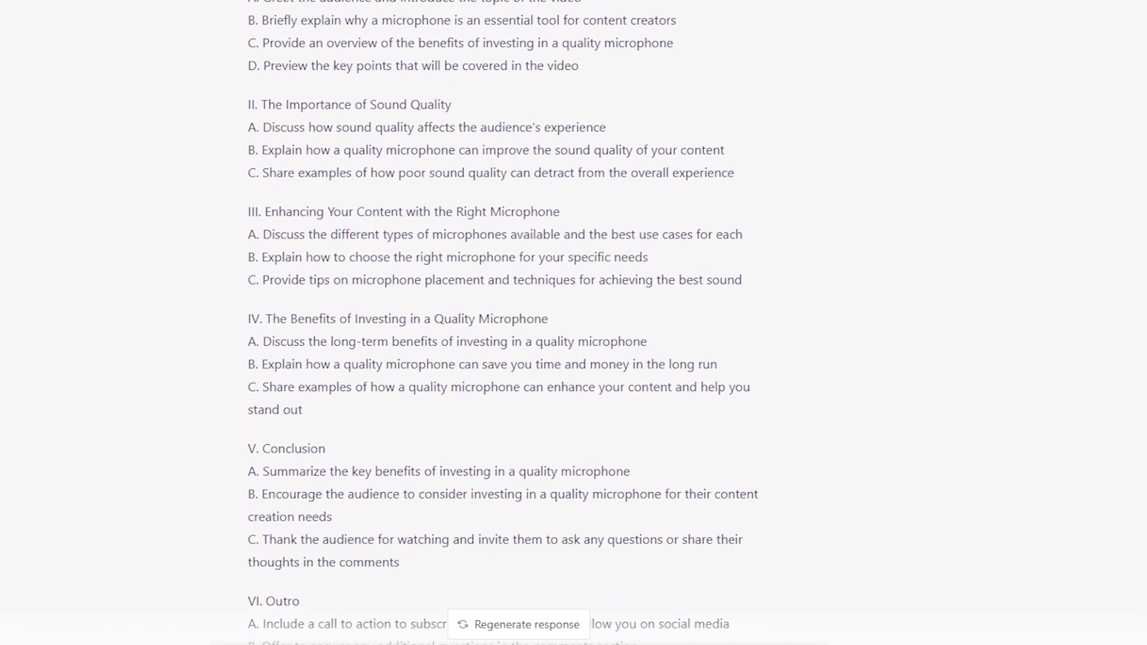
scroll(573, 323, down, 2)
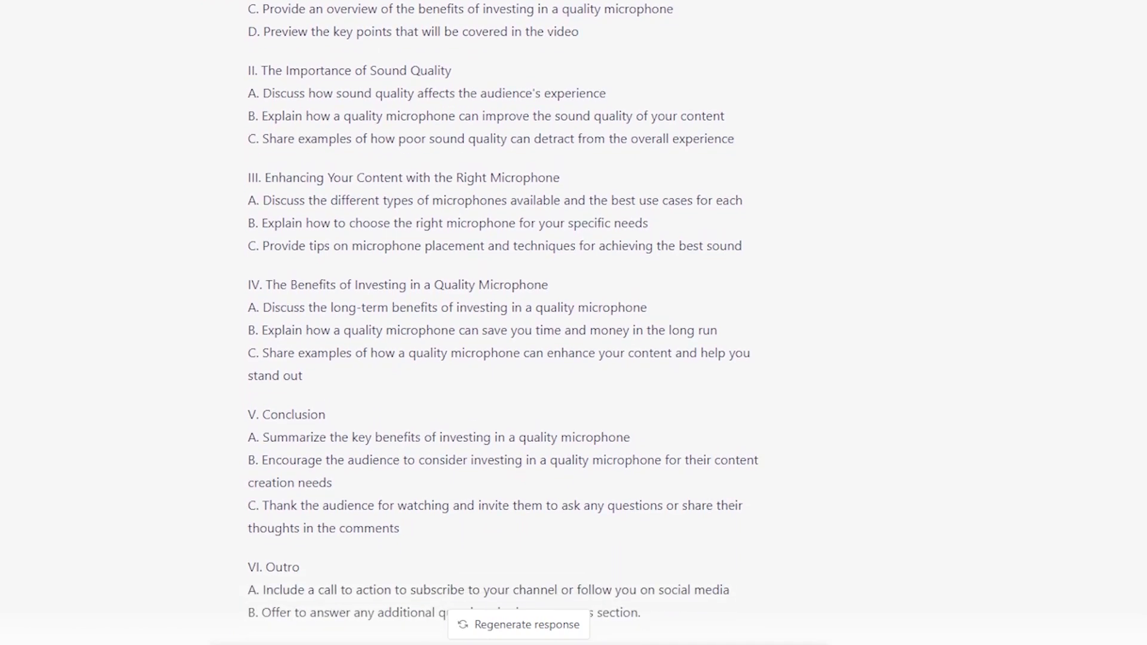
scroll(573, 323, up, 5)
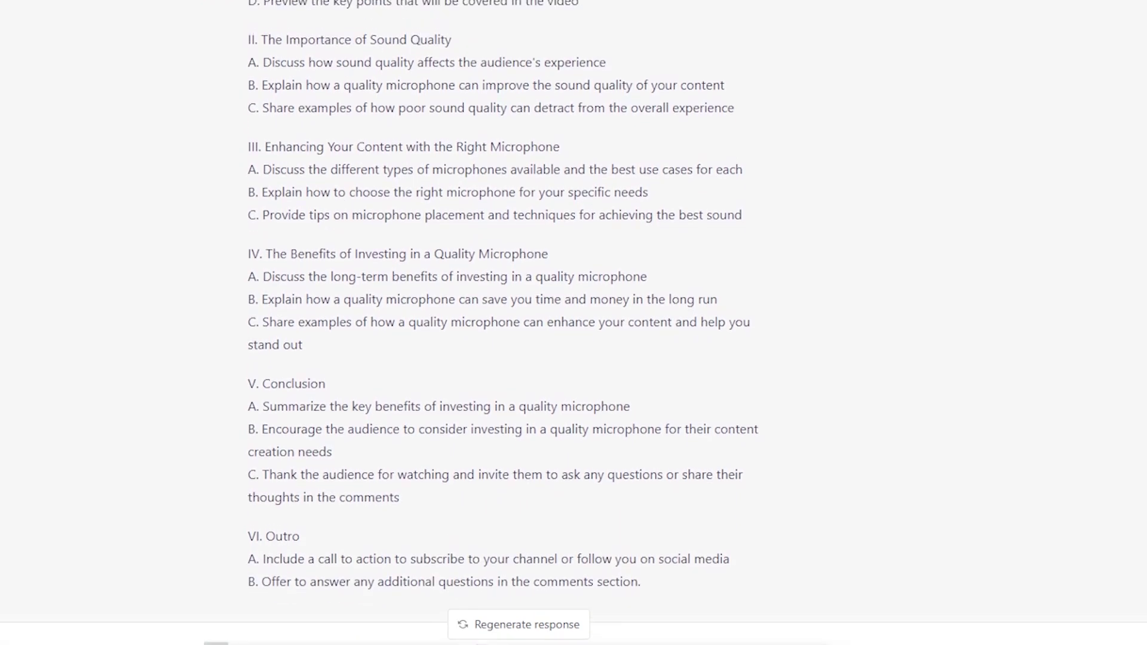
scroll(574, 323, down, 5)
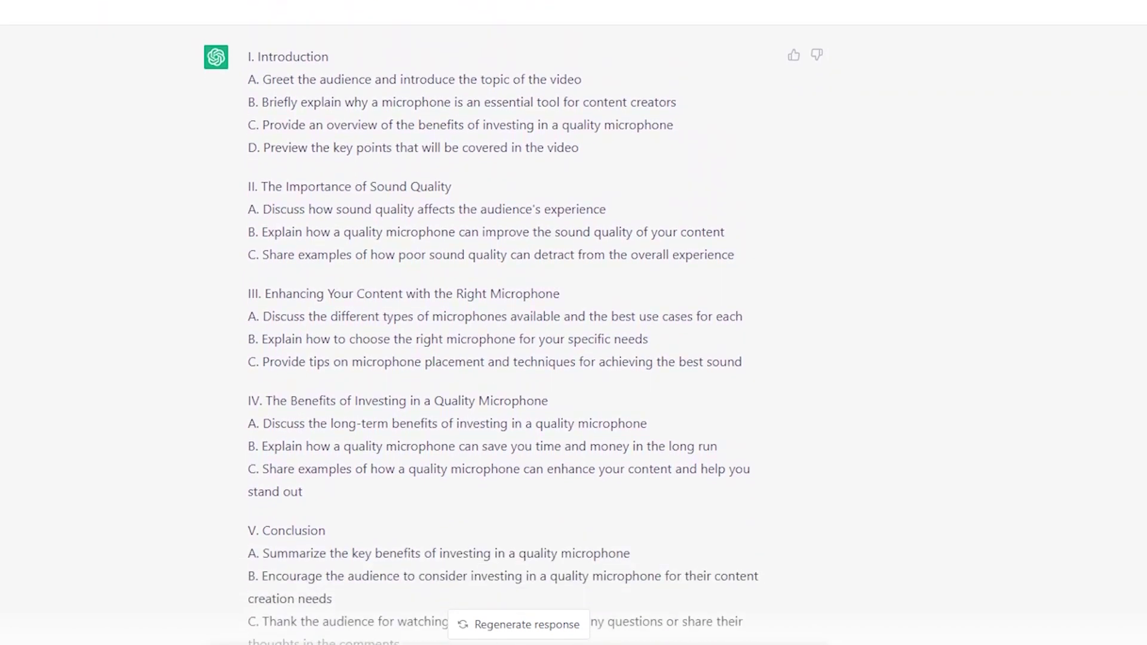
scroll(1011, 417, down, 2)
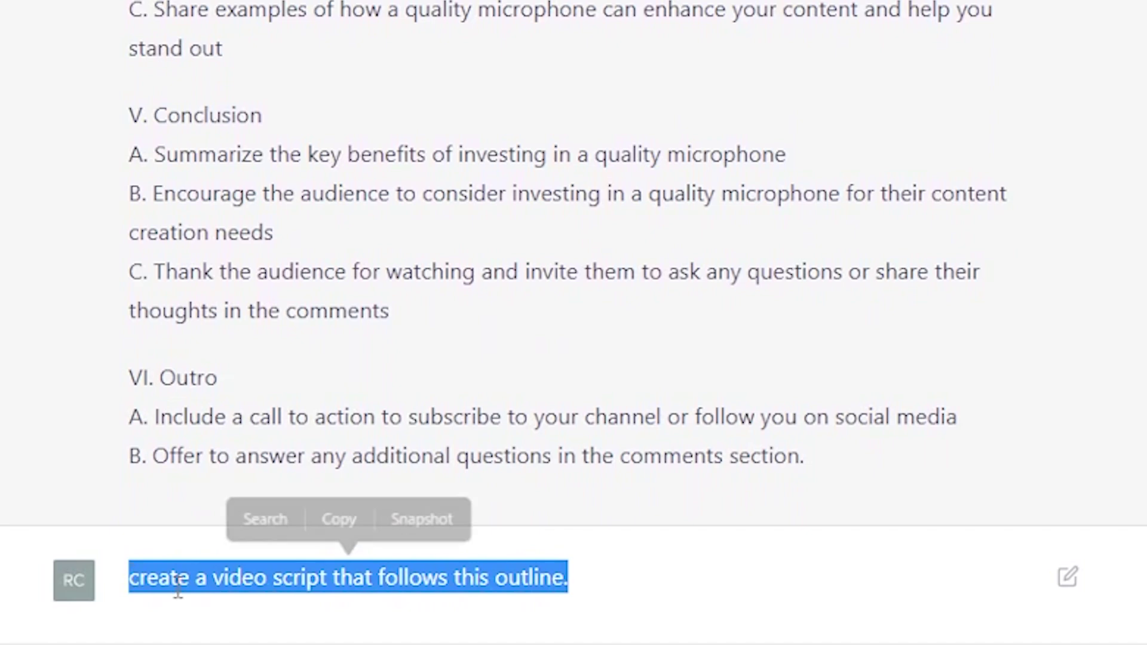
- Read the request to create a video script from the outline and review the generated host script
click(941, 585)
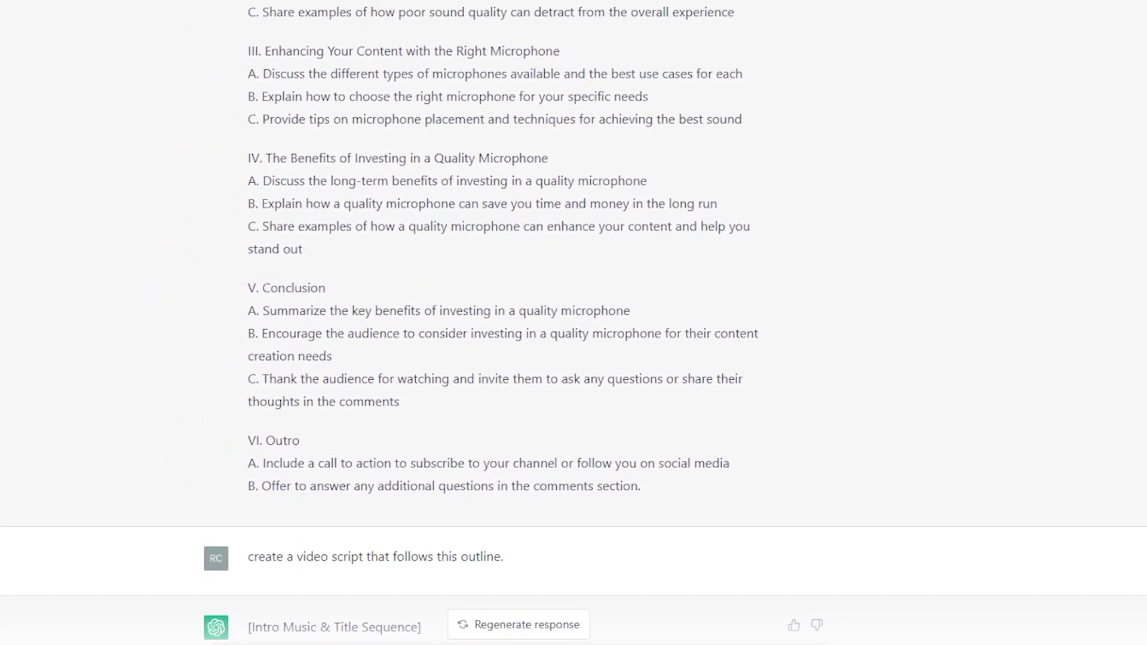
scroll(1088, 371, down, 7)
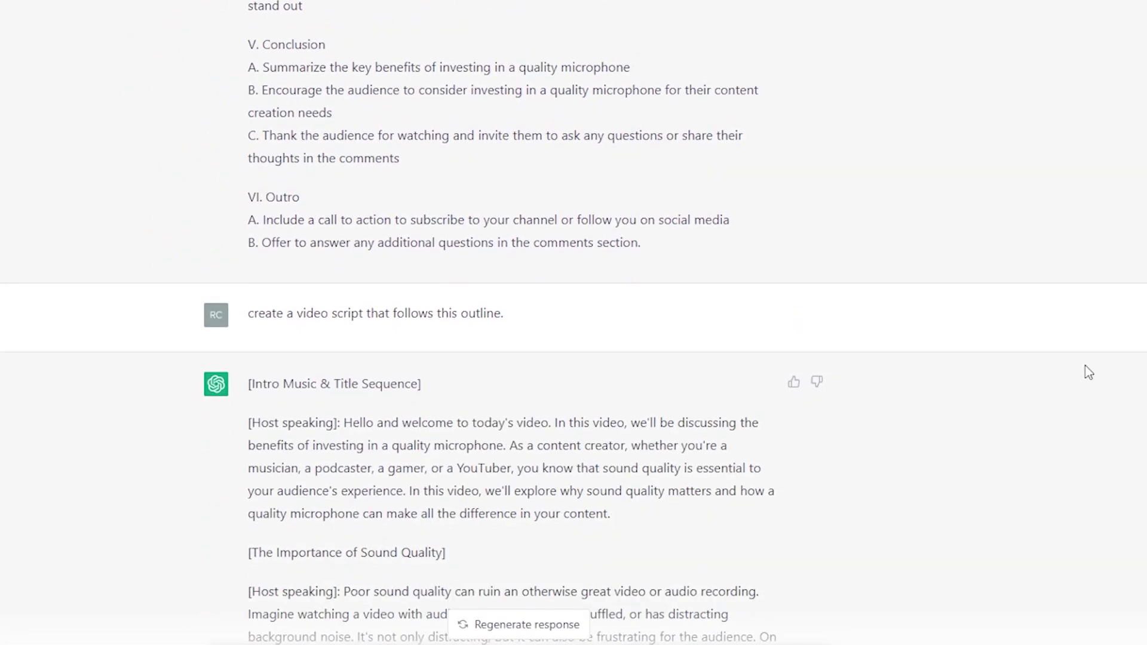
scroll(1030, 356, down, 3)
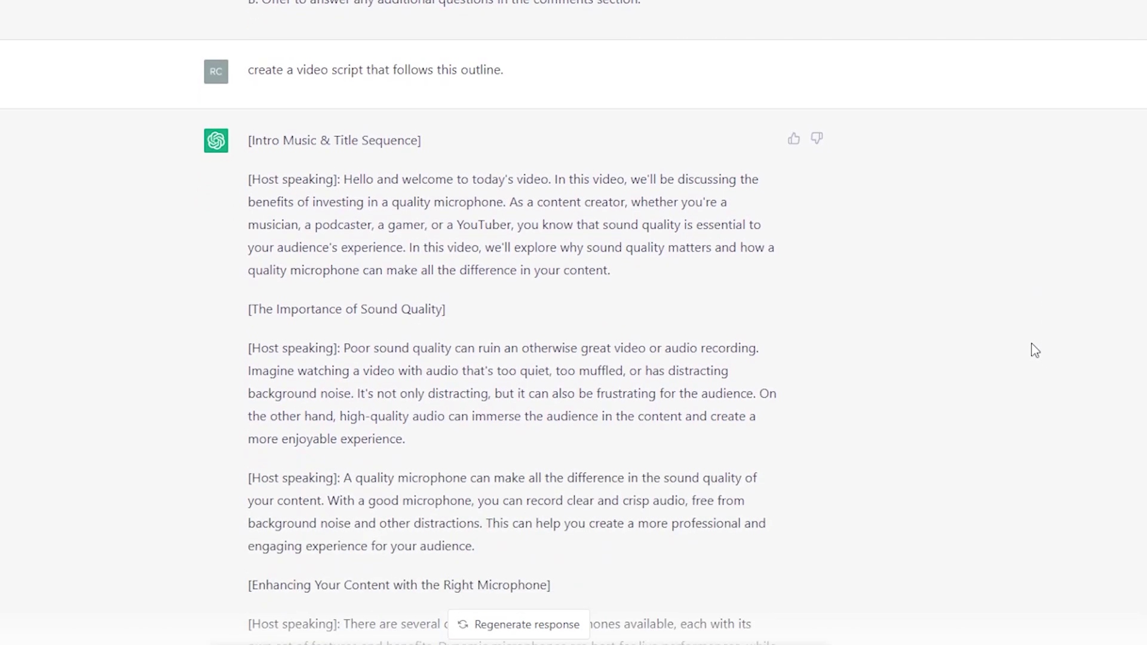
scroll(860, 276, down, 5)
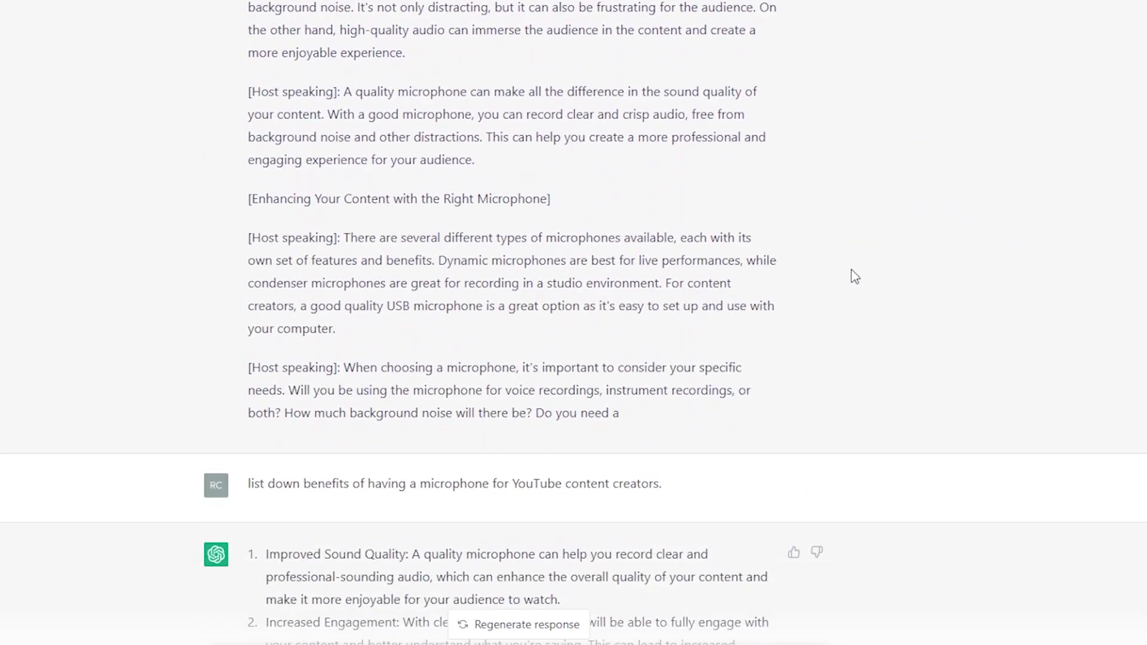
scroll(847, 273, up, 4)
scroll(830, 308, up, 3)
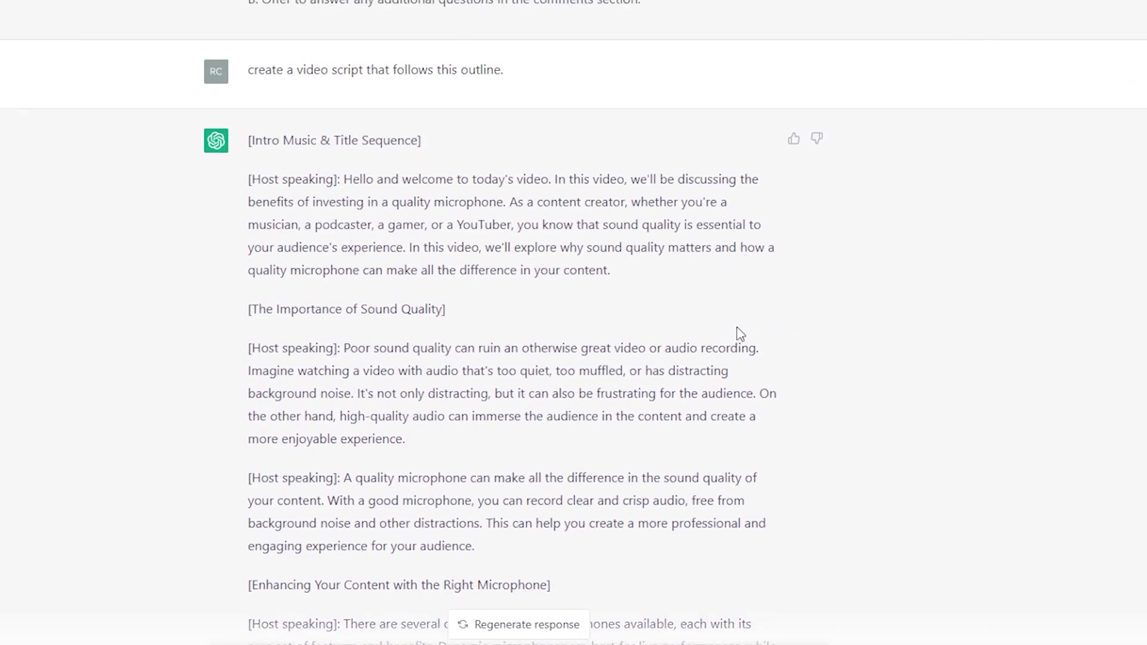
scroll(741, 328, up, 3)
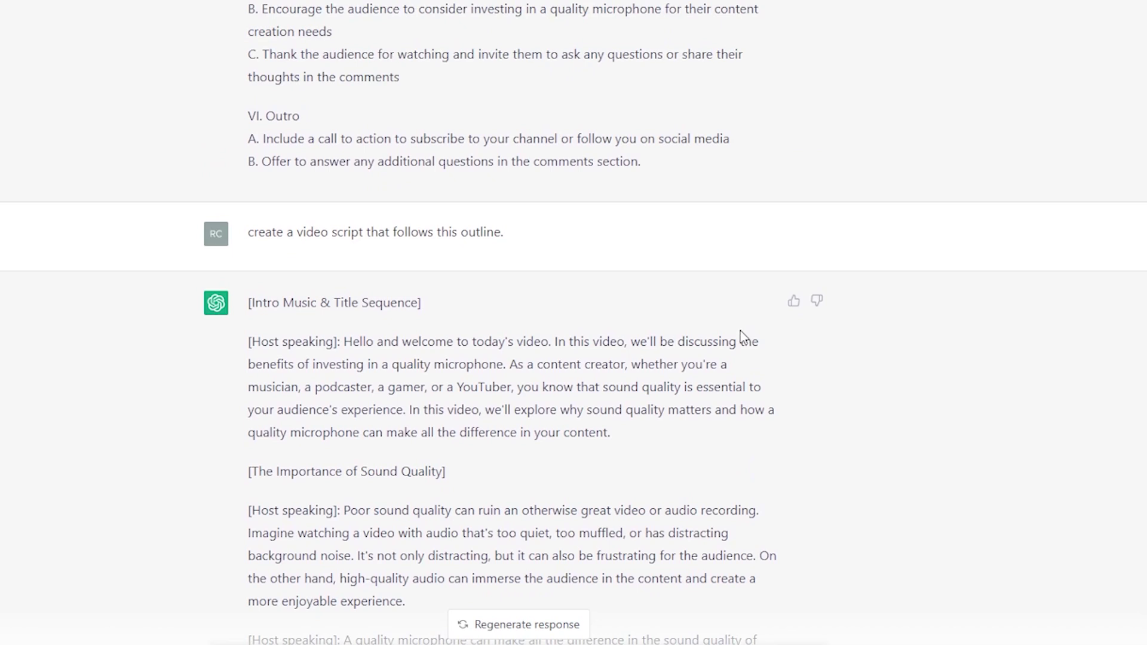
scroll(741, 336, down, 2)
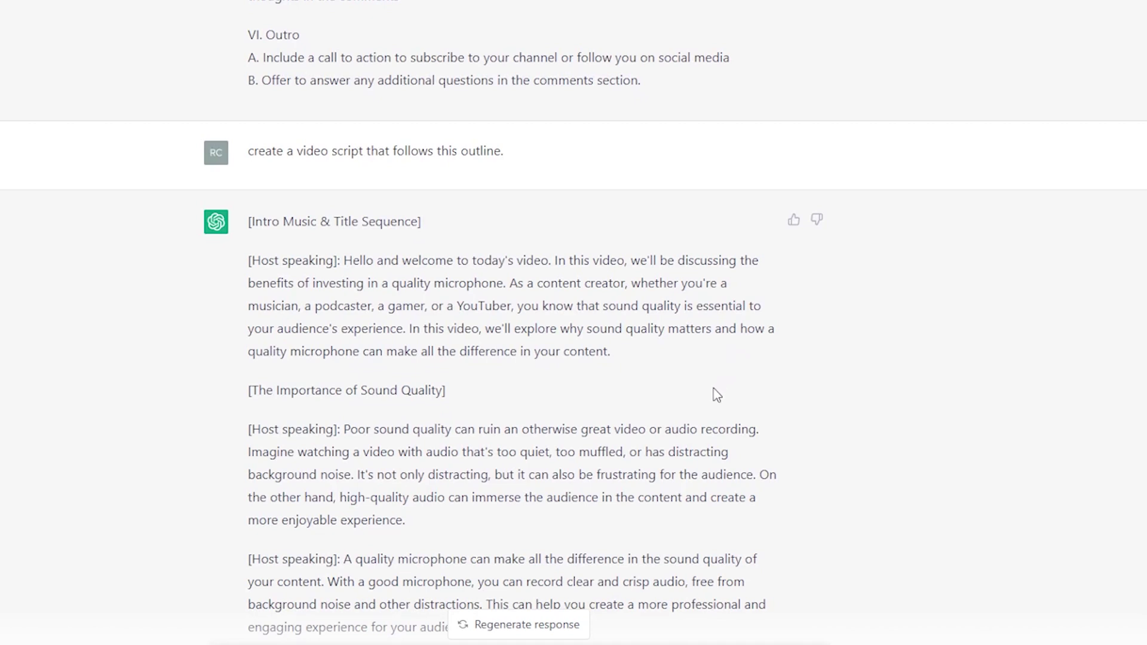
scroll(712, 406, down, 8)
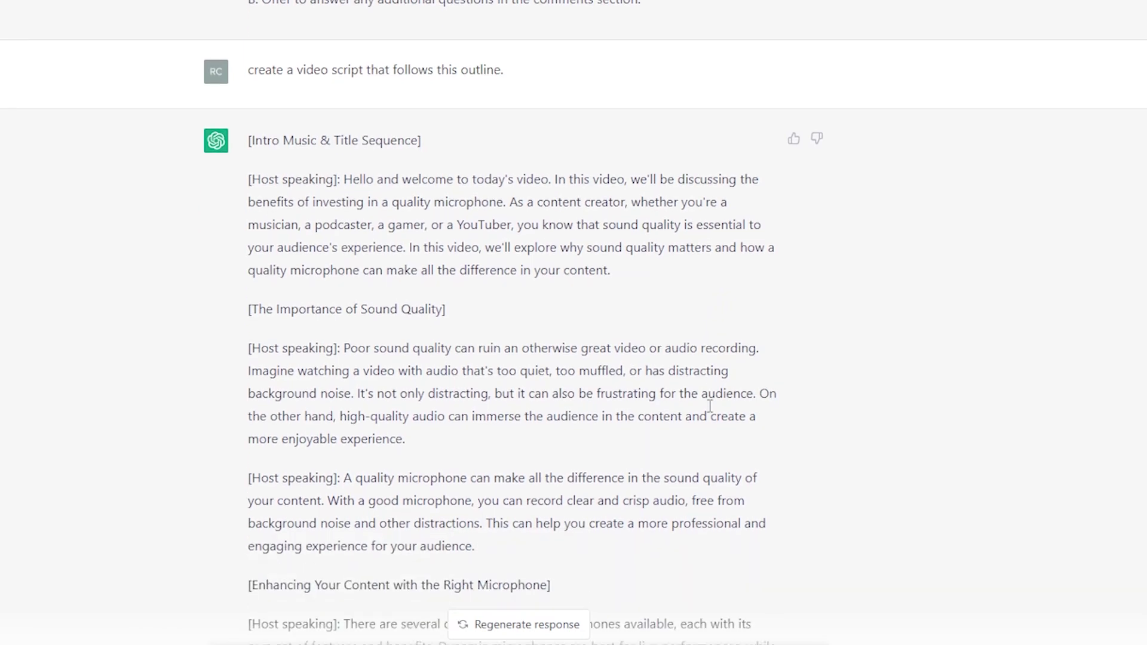
- Examine the prompt and answer on microphone benefits for YouTube content creators, highlighting the start of the first benefit
scroll(687, 436, down, 3)
drag(663, 385, 246, 399)
click(721, 410)
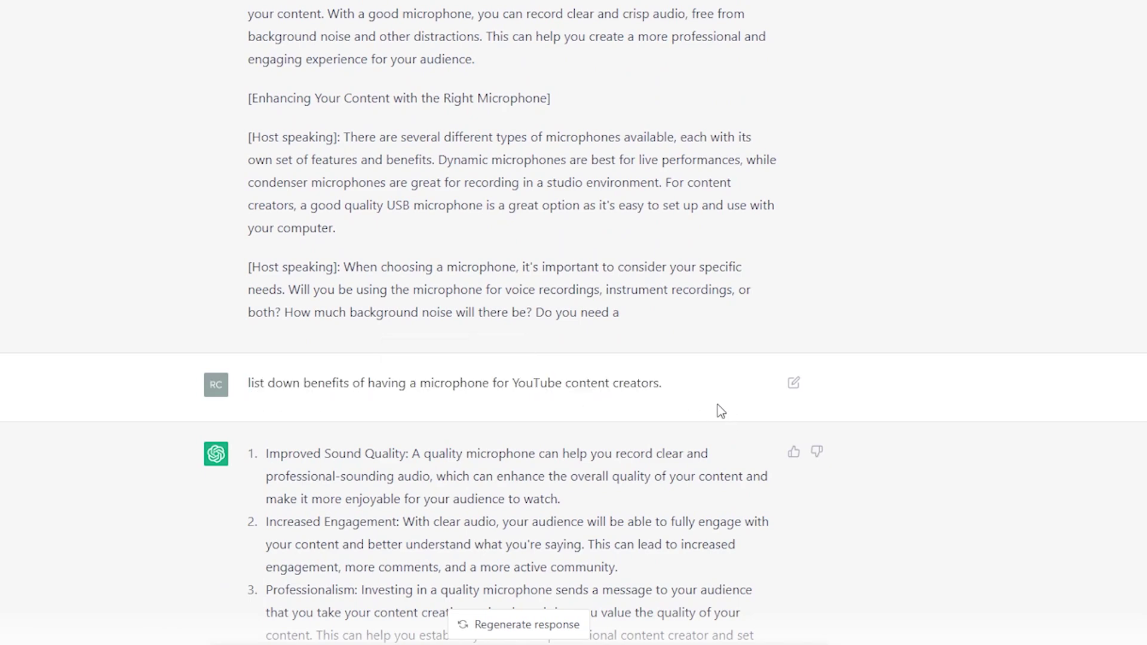
scroll(716, 394, down, 3)
scroll(256, 242, down, 3)
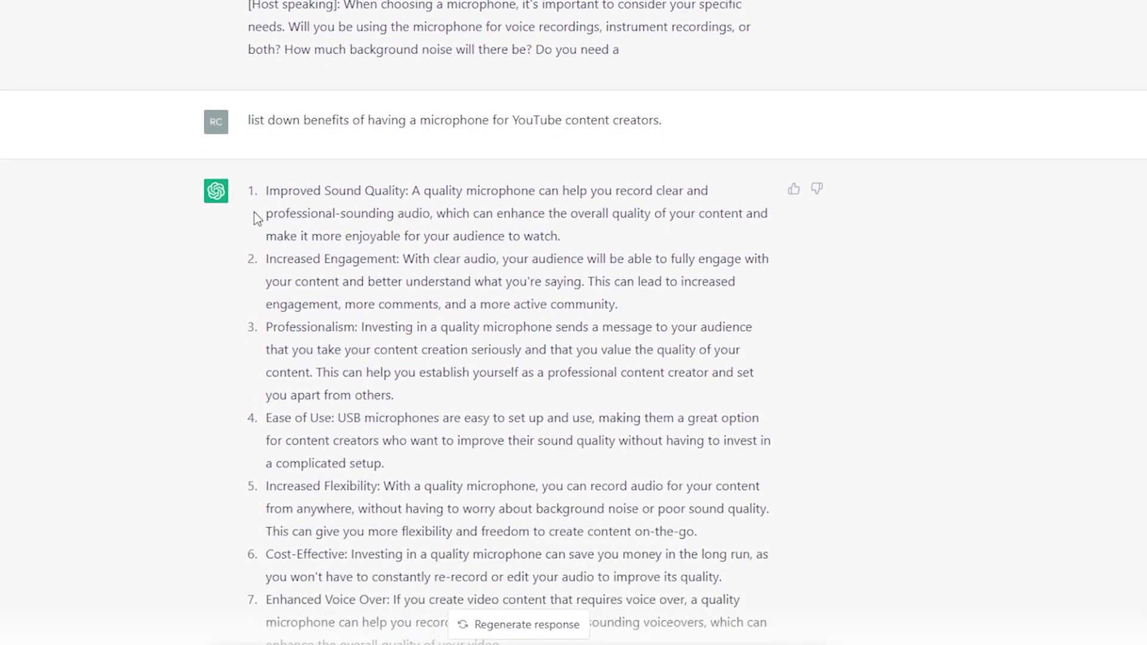
drag(263, 129, 432, 152)
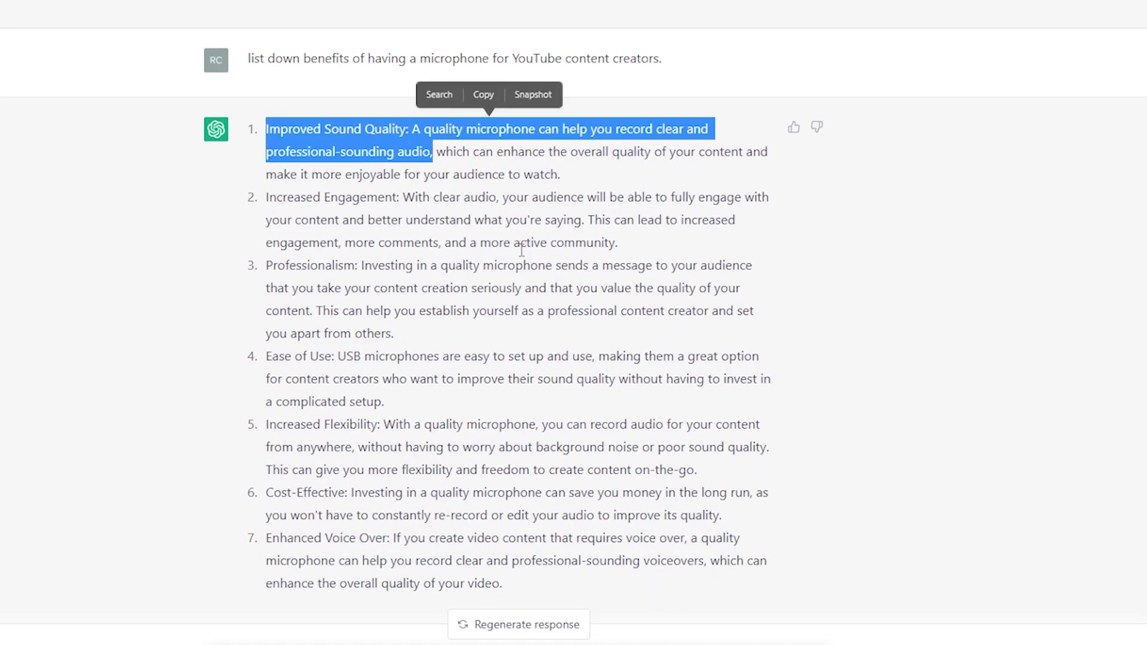
scroll(522, 256, down, 1)
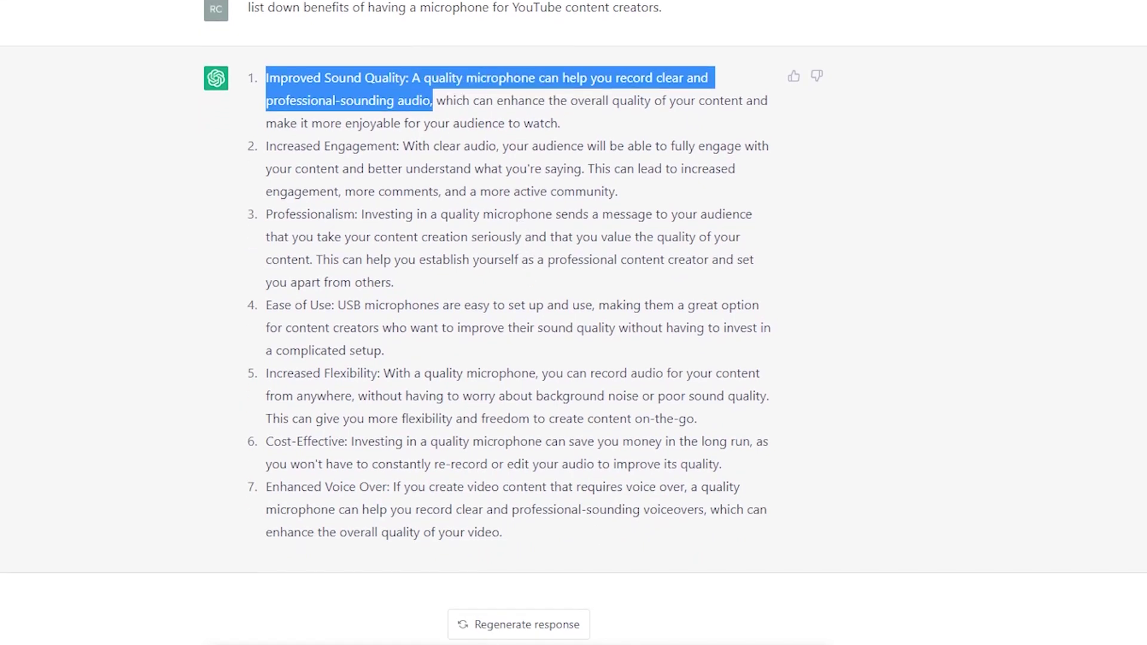
- Switch to the Pictory website and examine the homepage introduction, highlighting its lines on short branded videos, cost-effectiveness and no required technical skills
click(317, 320)
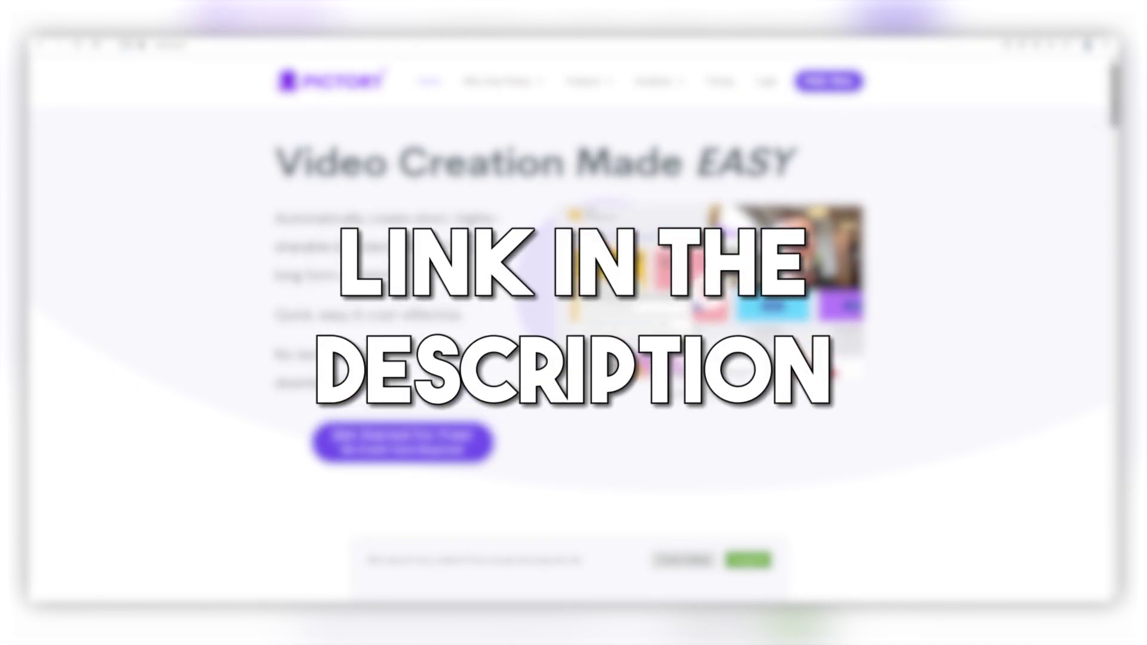
scroll(567, 323, down, 3)
scroll(639, 339, up, 3)
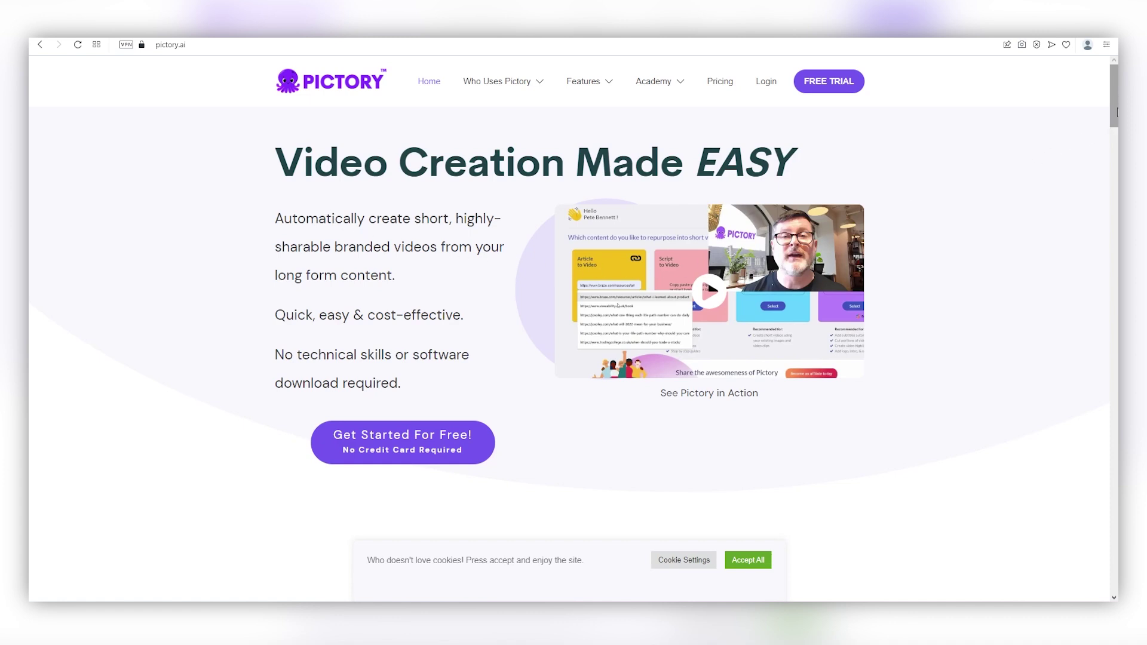
click(129, 52)
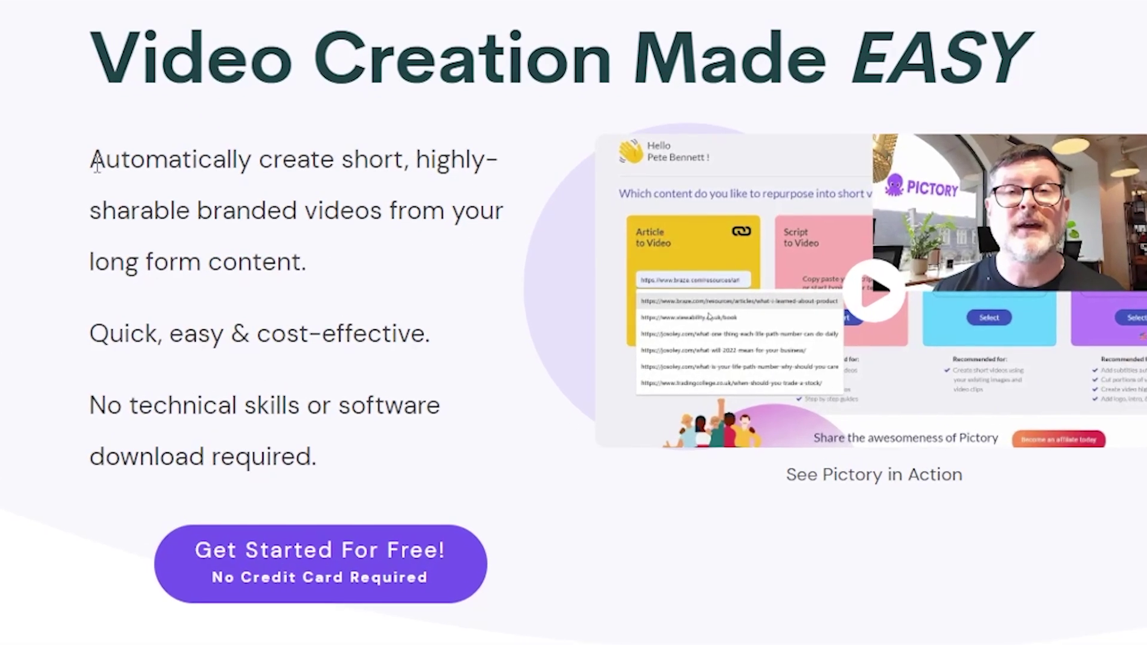
drag(276, 218, 421, 223)
drag(356, 166, 501, 162)
click(225, 197)
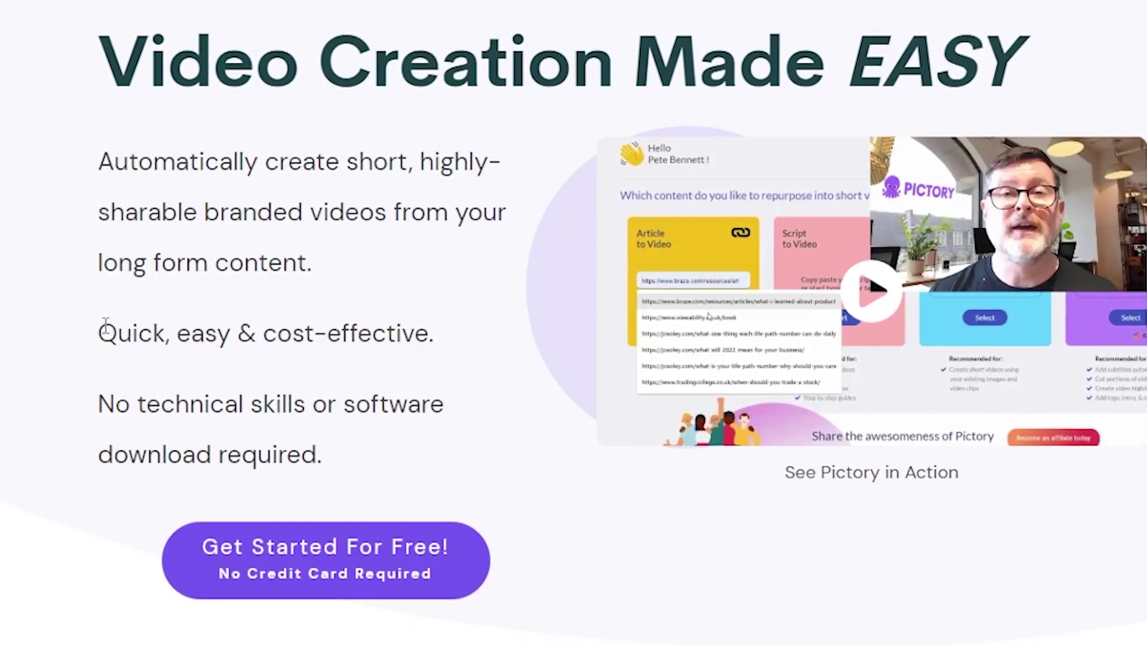
drag(99, 332, 428, 332)
click(317, 396)
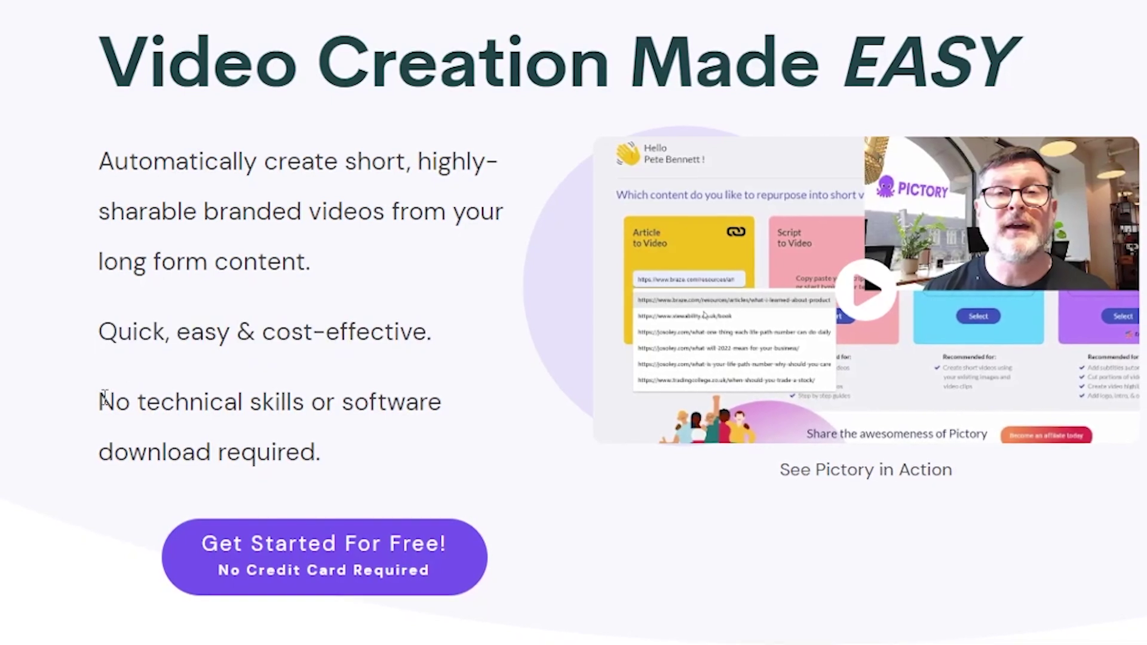
drag(102, 399, 351, 454)
click(471, 422)
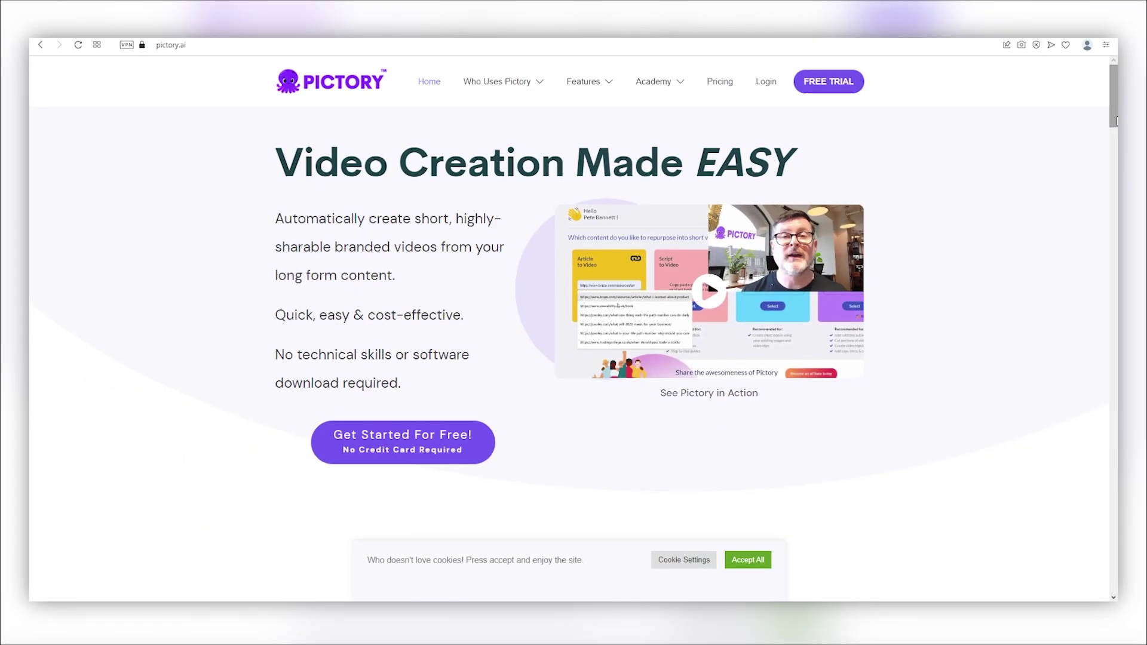
- Look through the customer testimonials on the Pictory homepage and return to the start of the page
scroll(573, 322, down, 2)
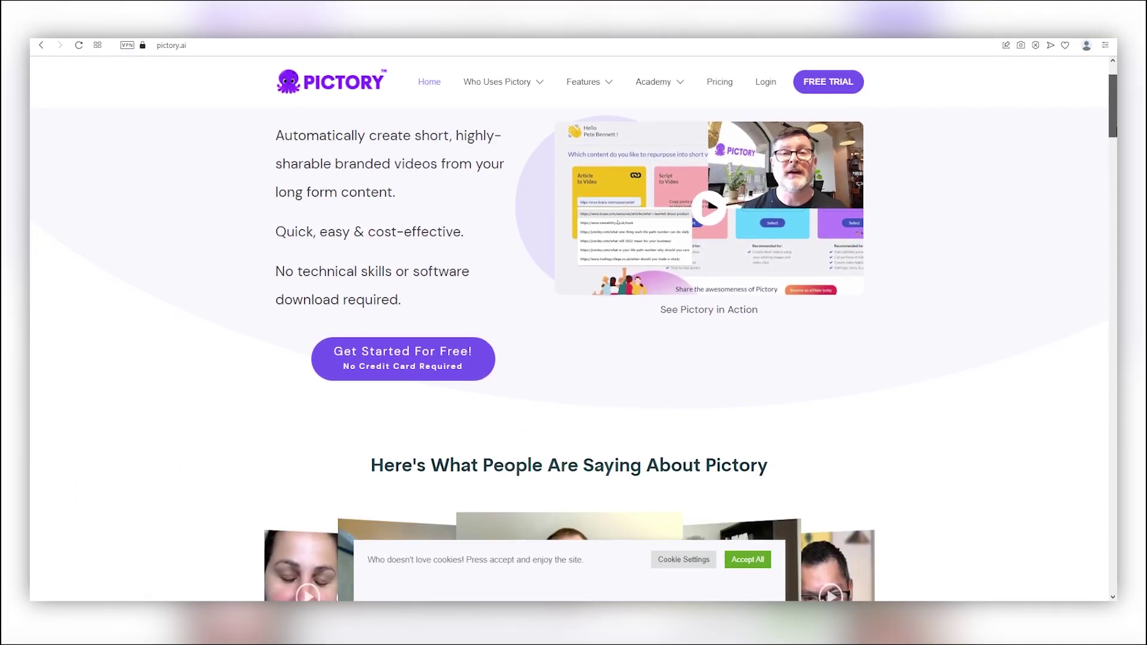
drag(1115, 134, 1116, 159)
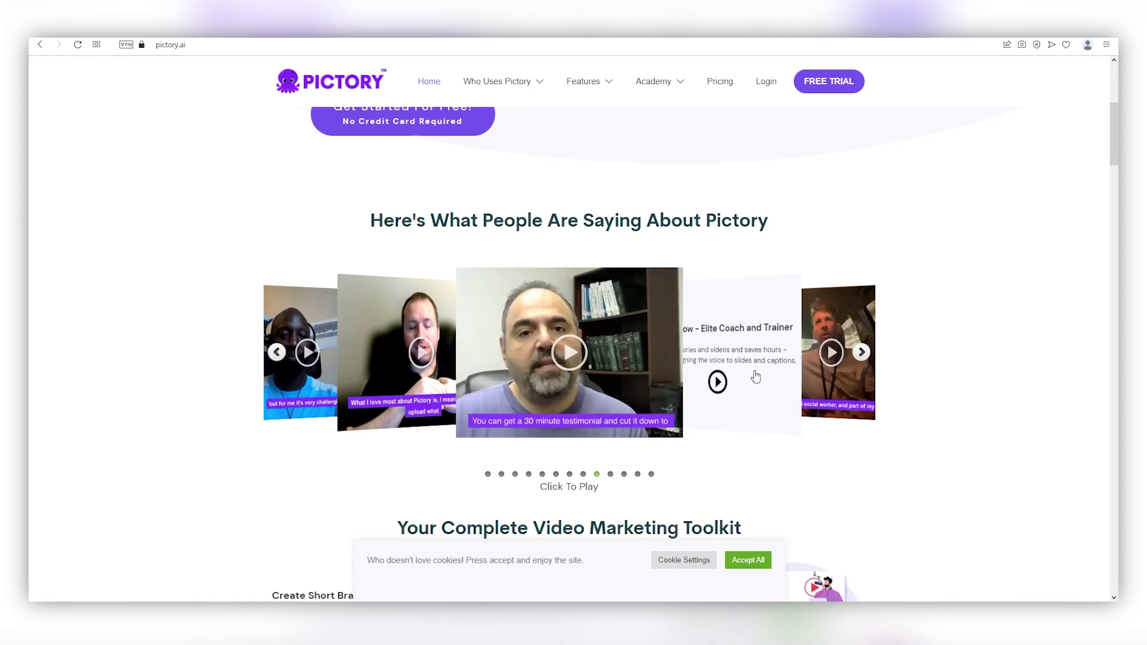
drag(1115, 138, 1115, 113)
scroll(573, 323, up, 2)
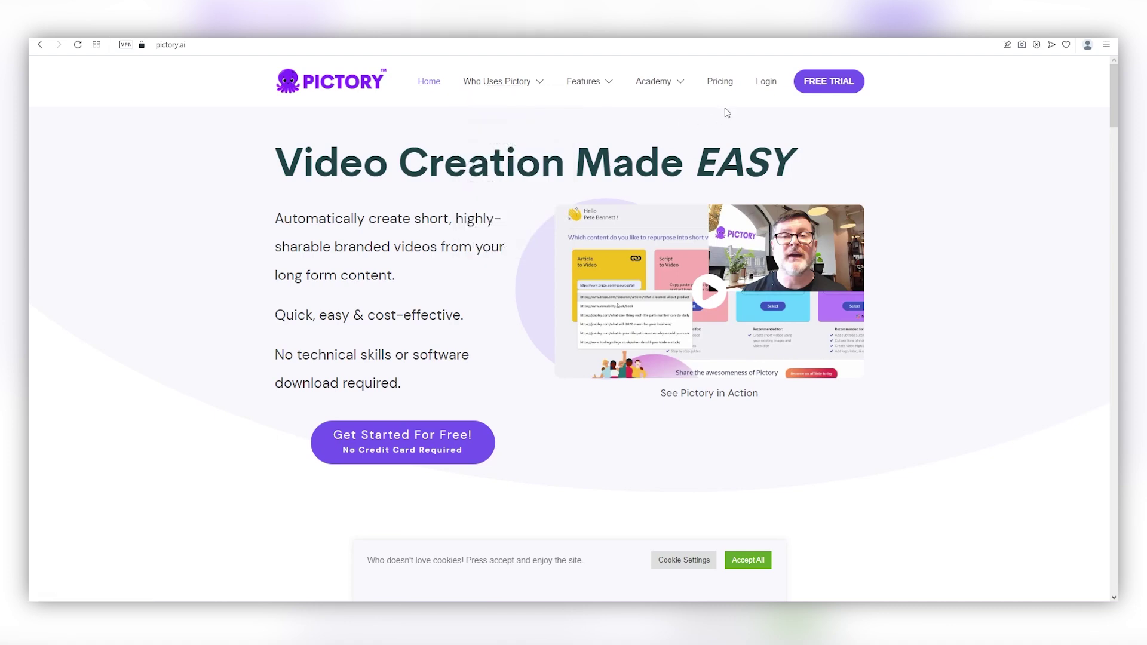
- Open the Pictory pricing page and highlight the free trial's allowance of 3 video projects of up to 10 mins each
click(723, 84)
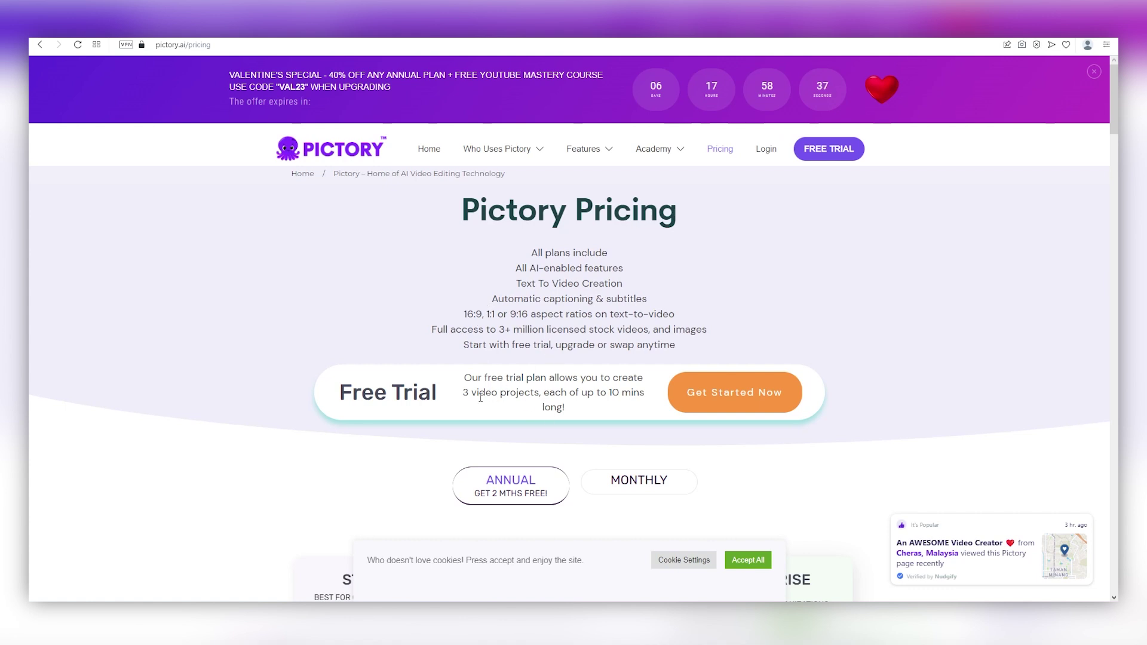
drag(458, 398, 647, 392)
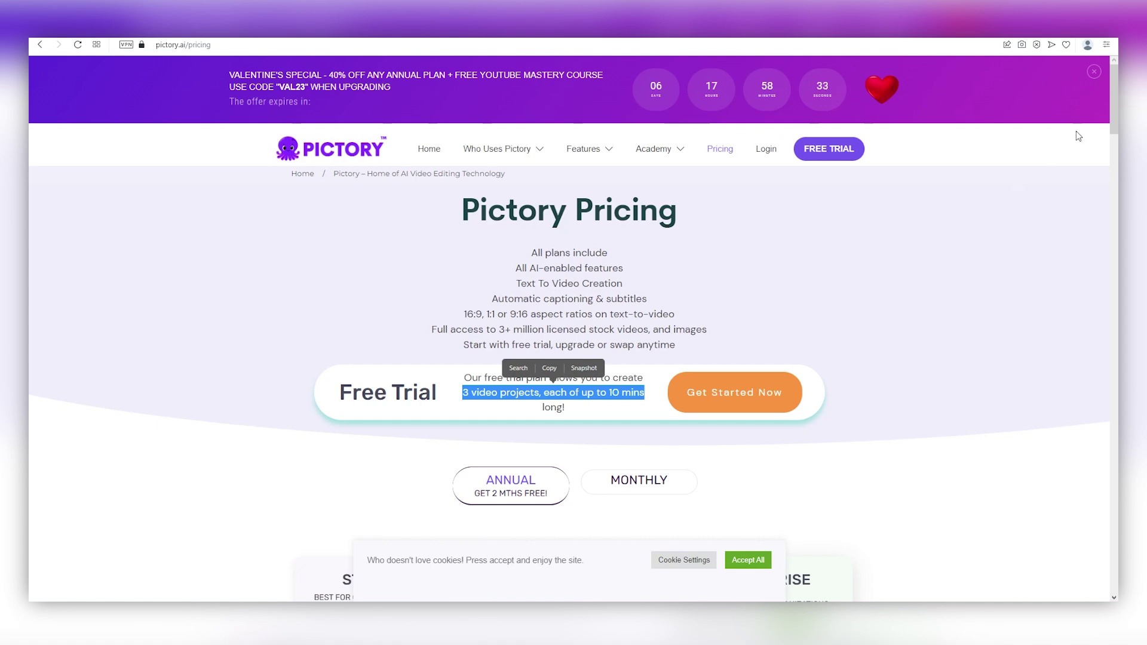
scroll(1023, 169, down, 2)
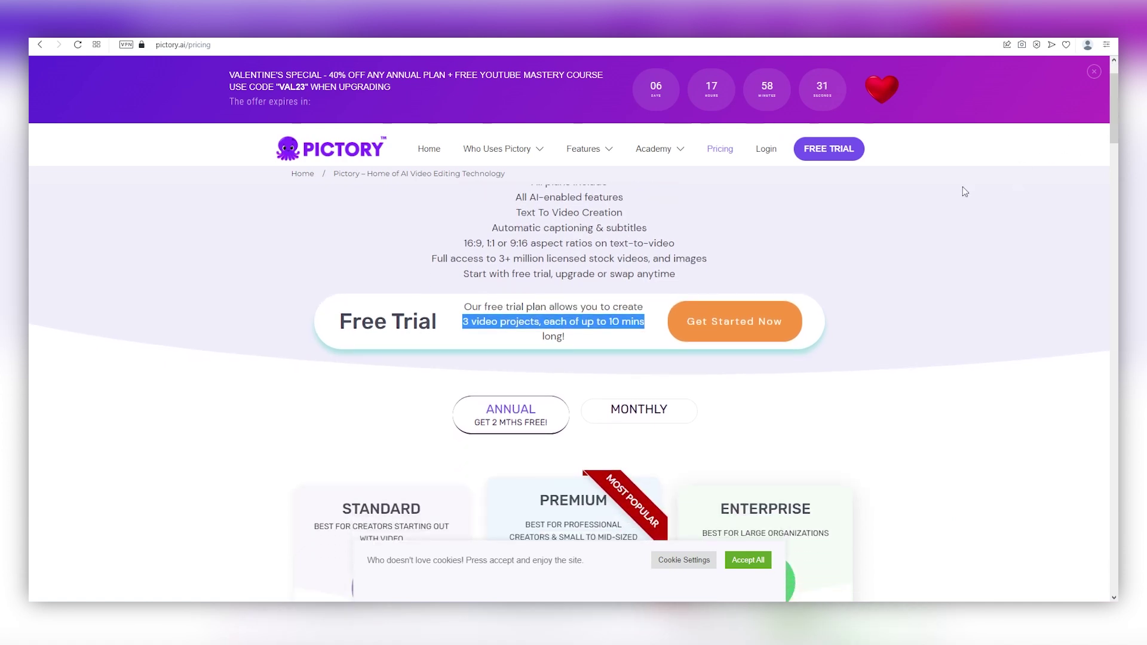
click(601, 322)
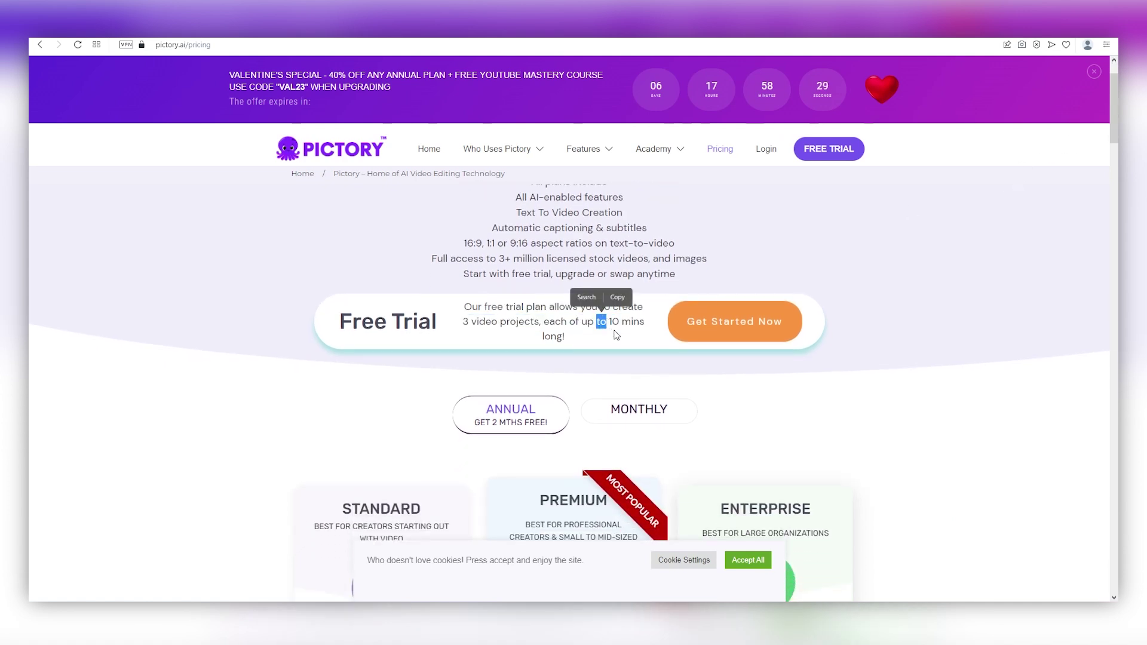
- Accept all cookies on the pricing page and dismiss the Valentine's special offer banner
scroll(1114, 120, down, 2)
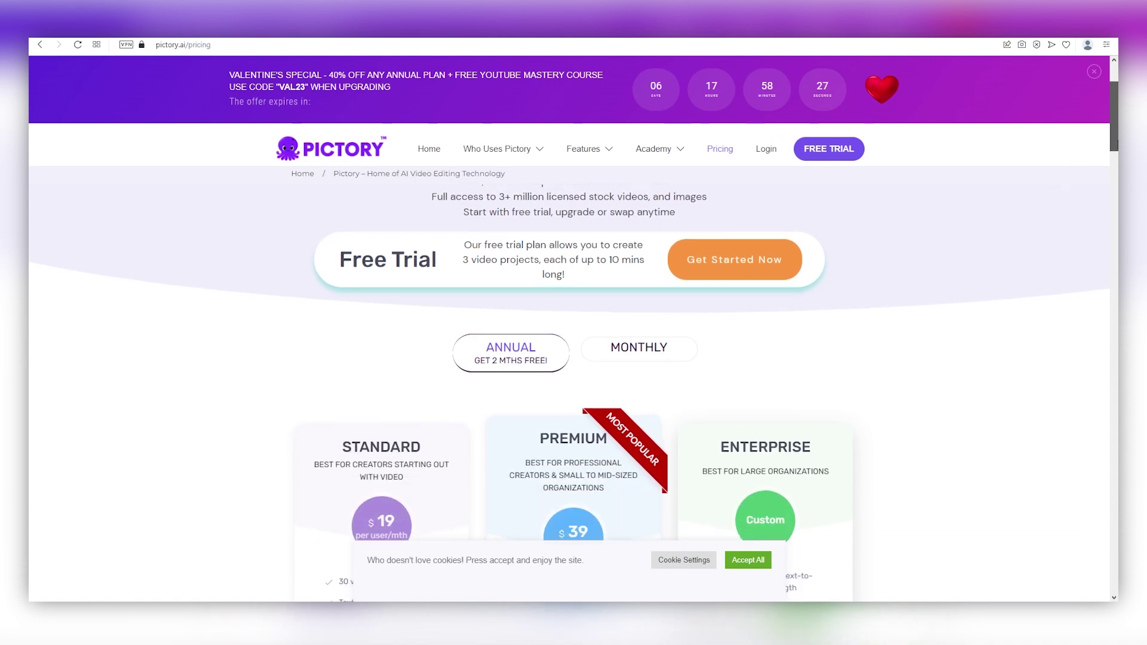
scroll(1114, 132, down, 1)
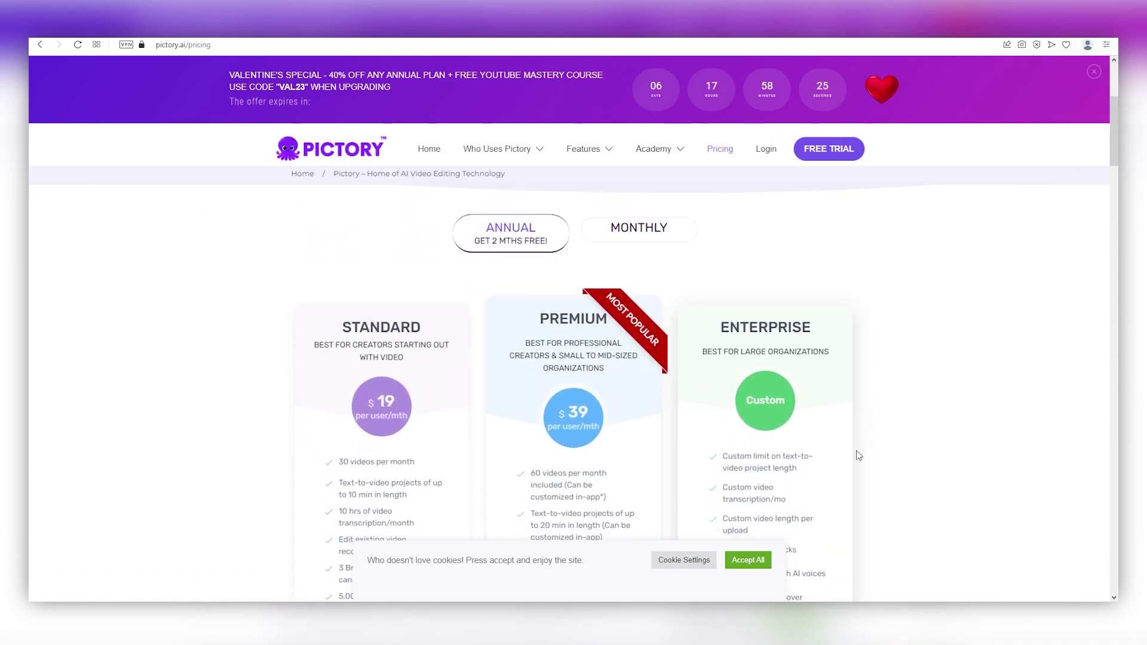
click(748, 559)
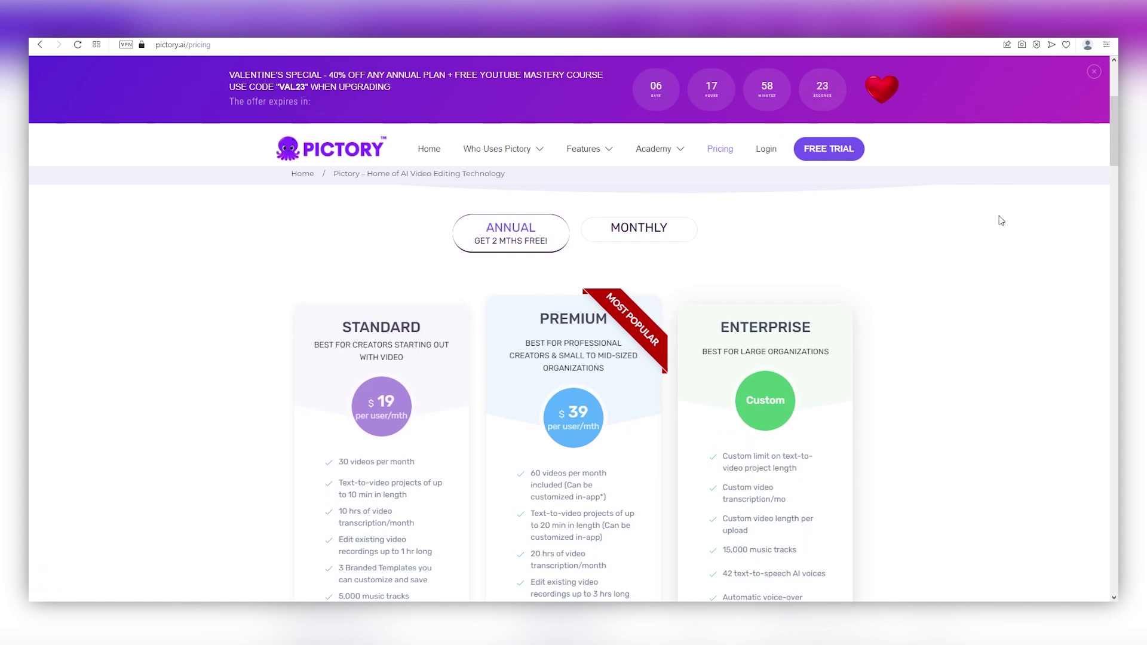
scroll(1114, 132, down, 1)
scroll(1114, 131, down, 1)
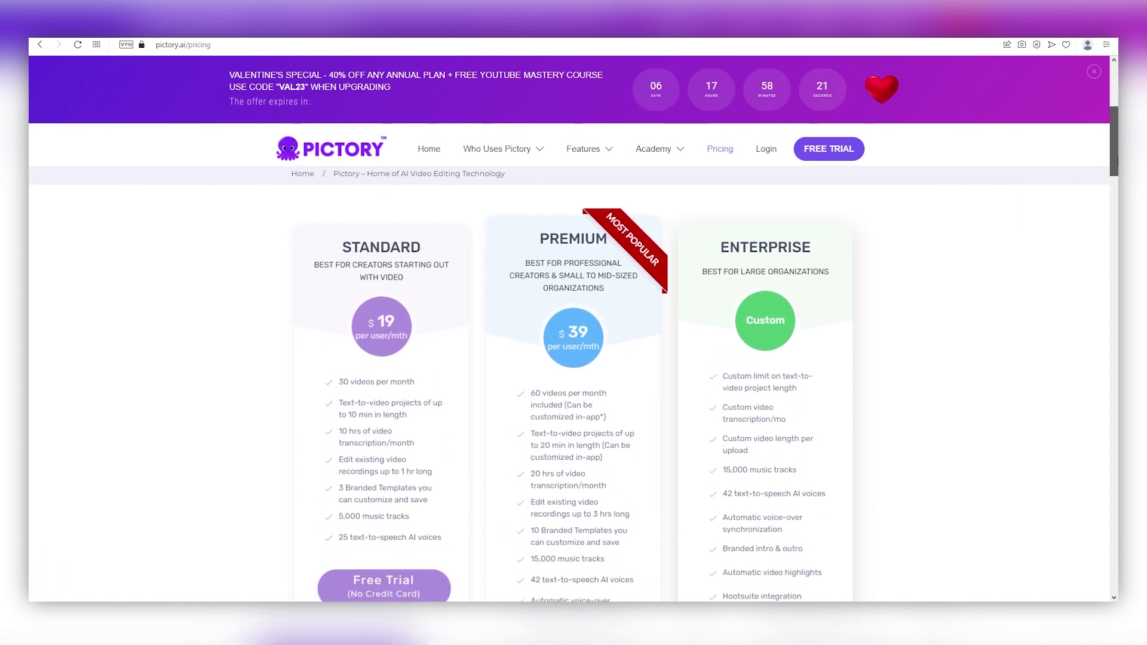
click(1094, 71)
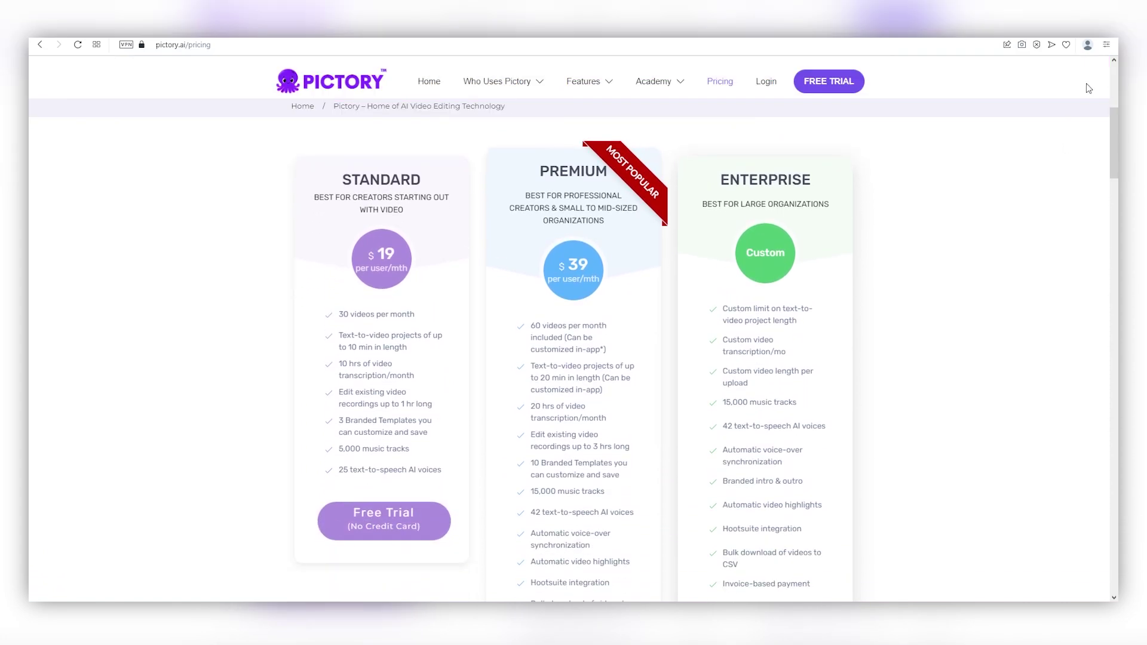
- Examine the Standard plan's annual pricing and features, highlighting the allowance of 30 videos per month
drag(412, 314, 337, 315)
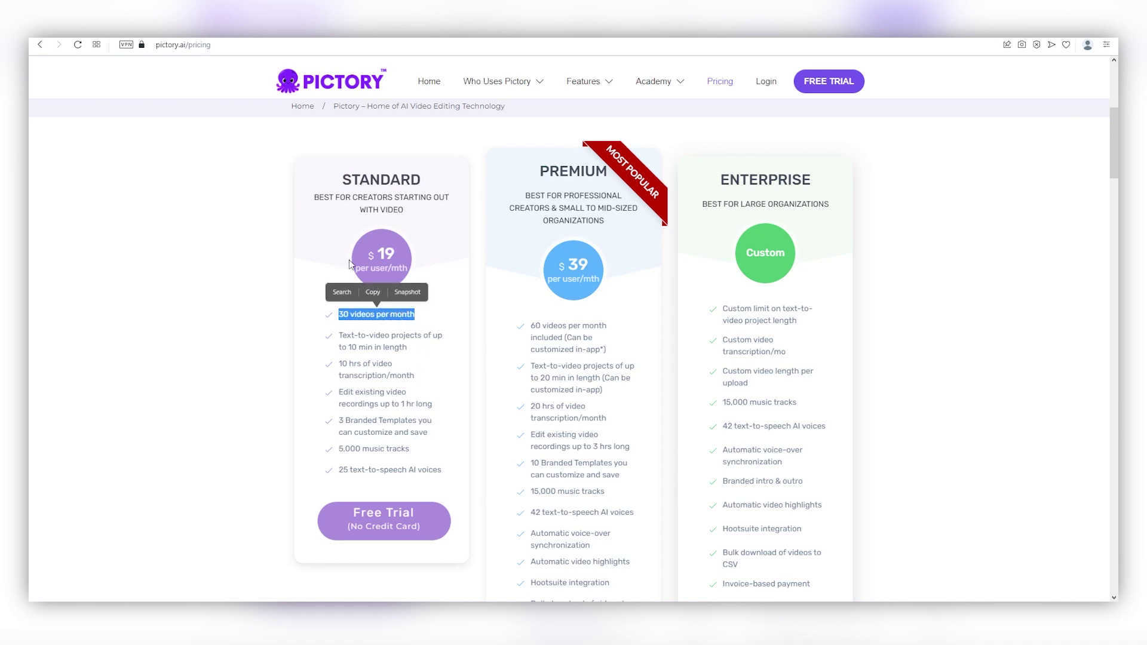
click(427, 349)
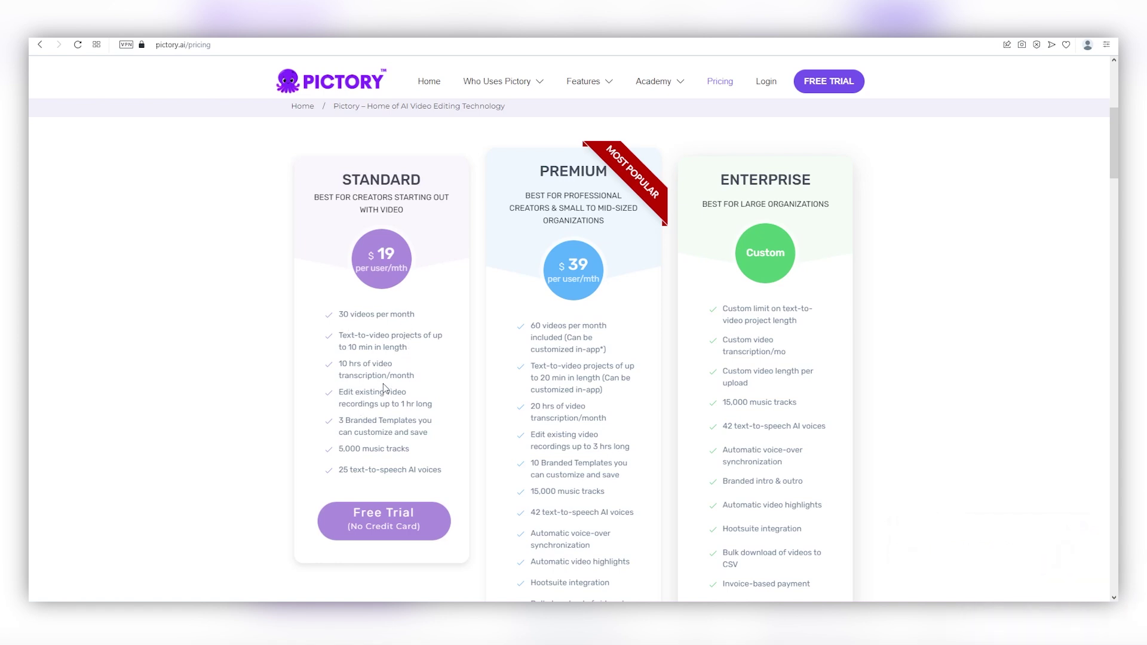
scroll(436, 225, up, 1)
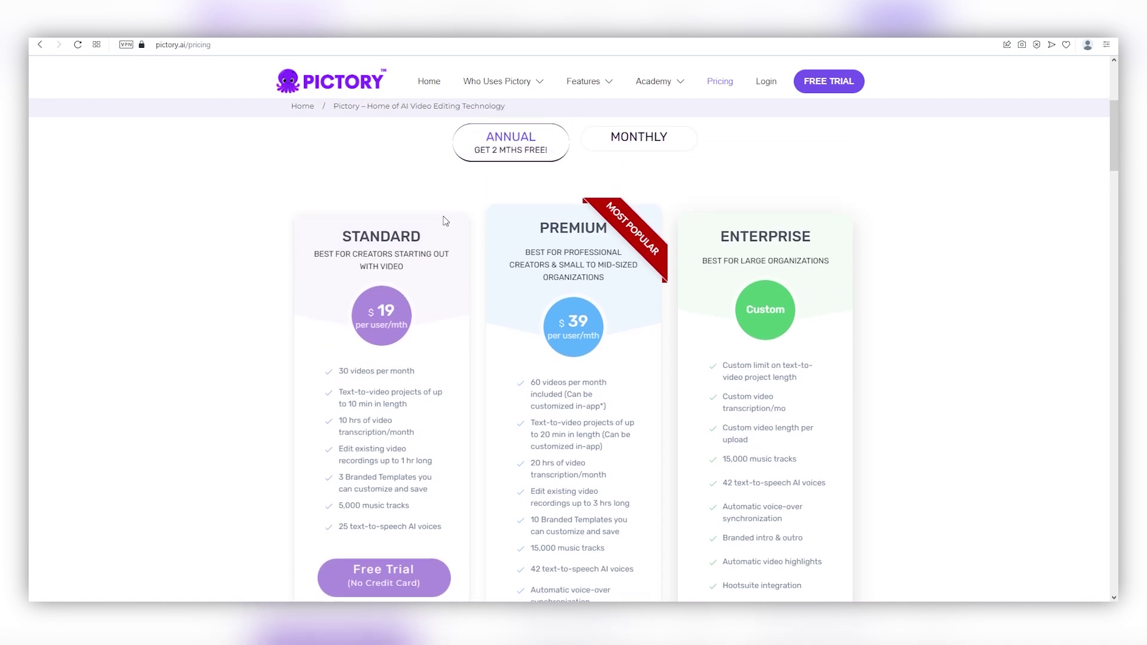
- Show the monthly prices and examine the Premium plan, highlighting its 60 videos per month and 42 text-to-speech AI voices
click(602, 145)
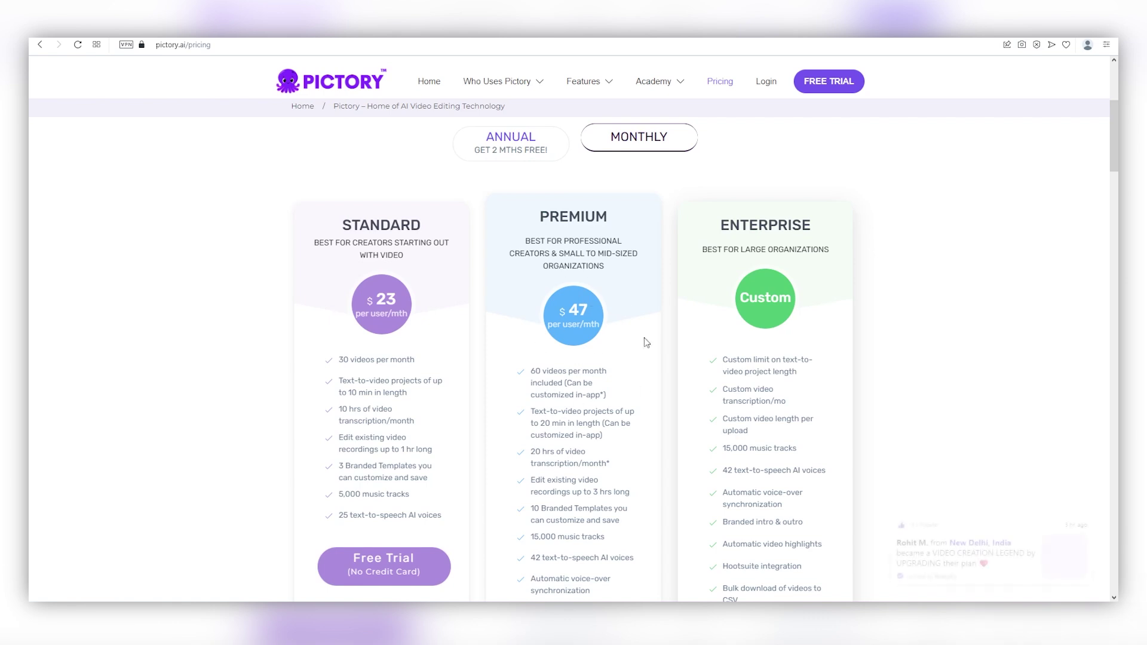
drag(588, 395, 530, 370)
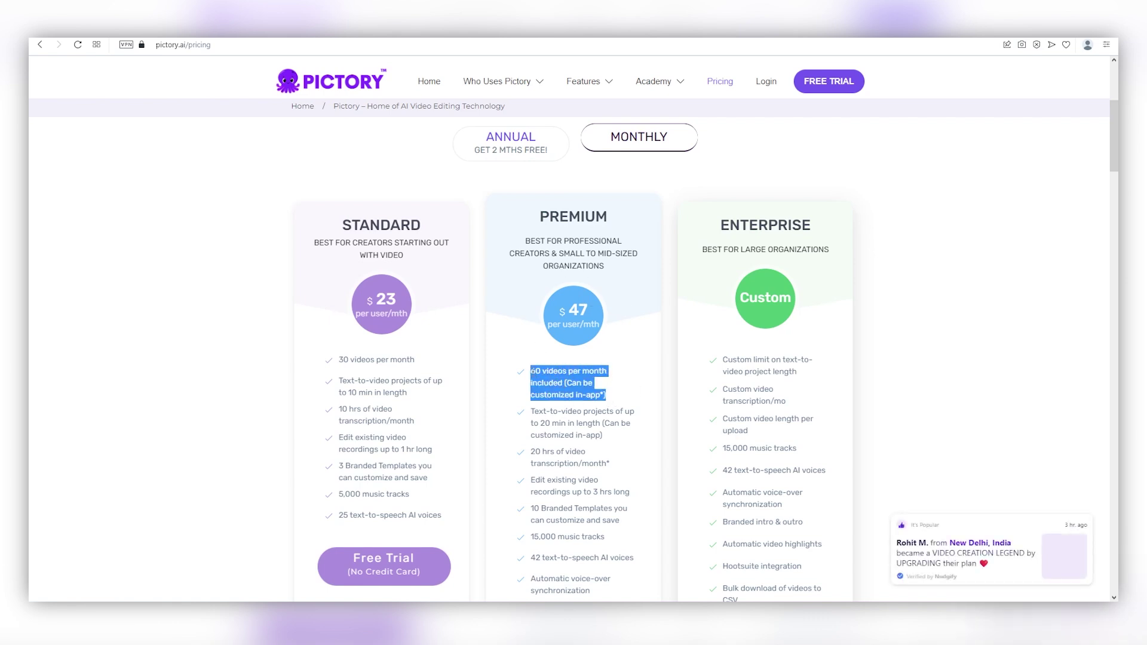
click(581, 392)
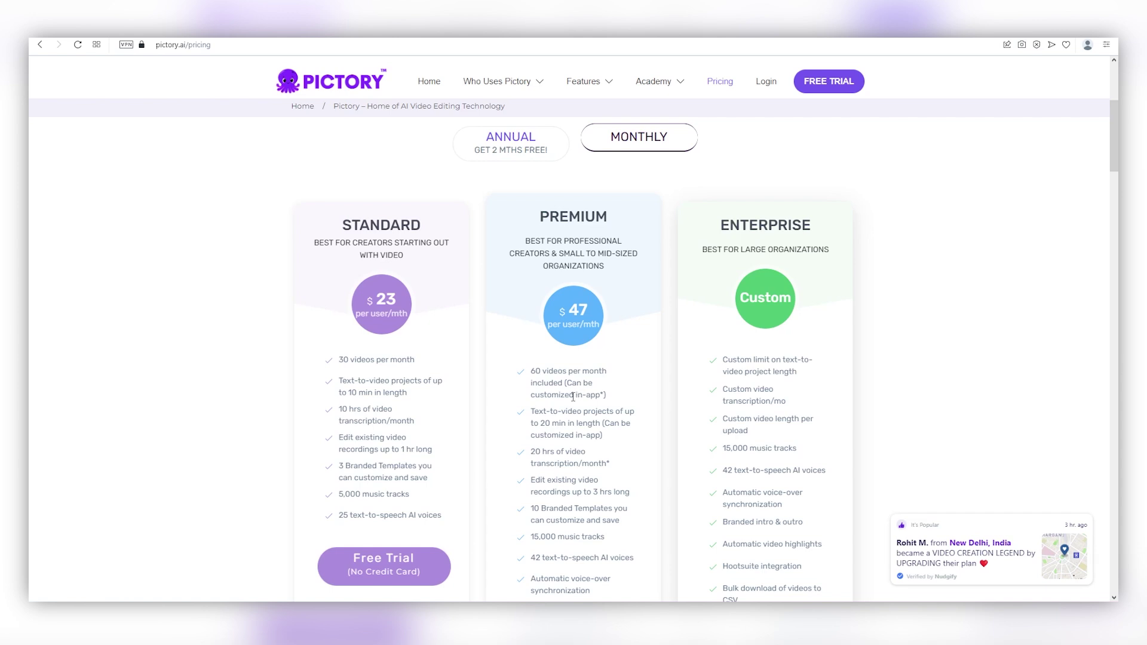
scroll(615, 448, down, 1)
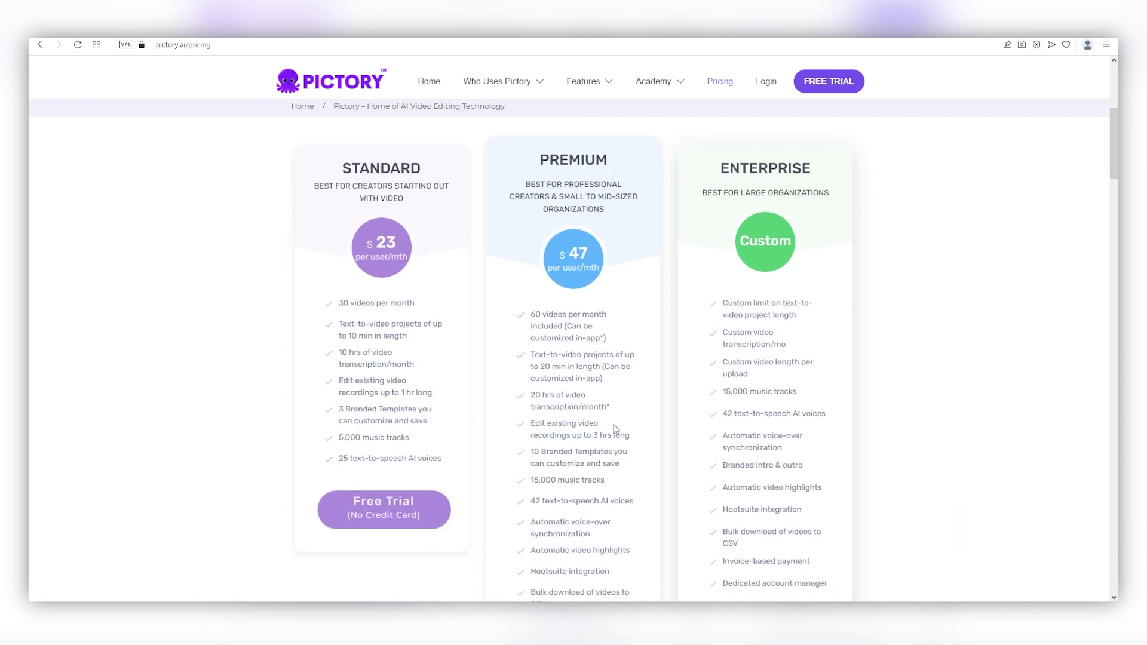
scroll(616, 430, down, 1)
drag(635, 444, 530, 445)
click(606, 462)
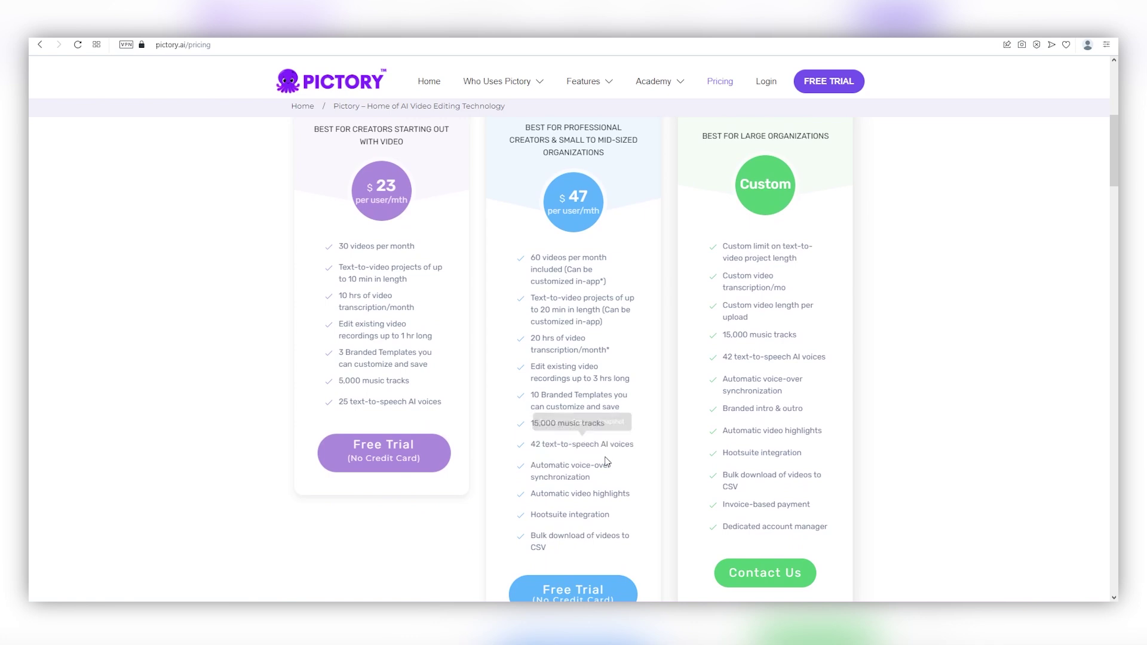
- Return to annual pricing and compare the feature lists of the Standard, Premium and Enterprise plans
scroll(607, 460, up, 2)
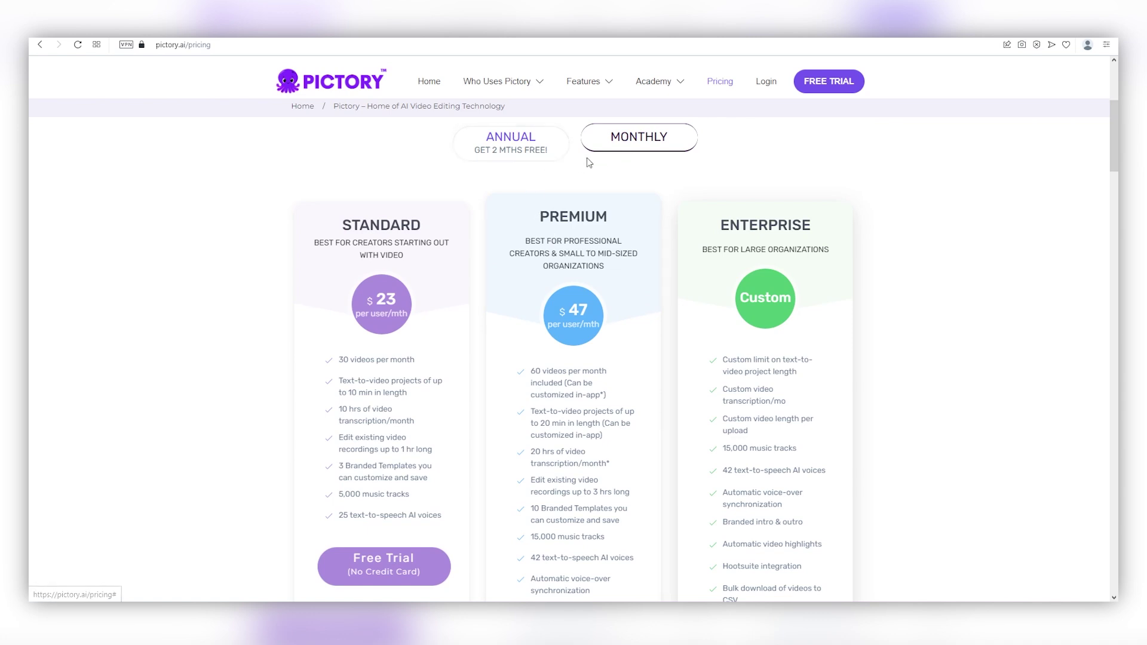
click(510, 157)
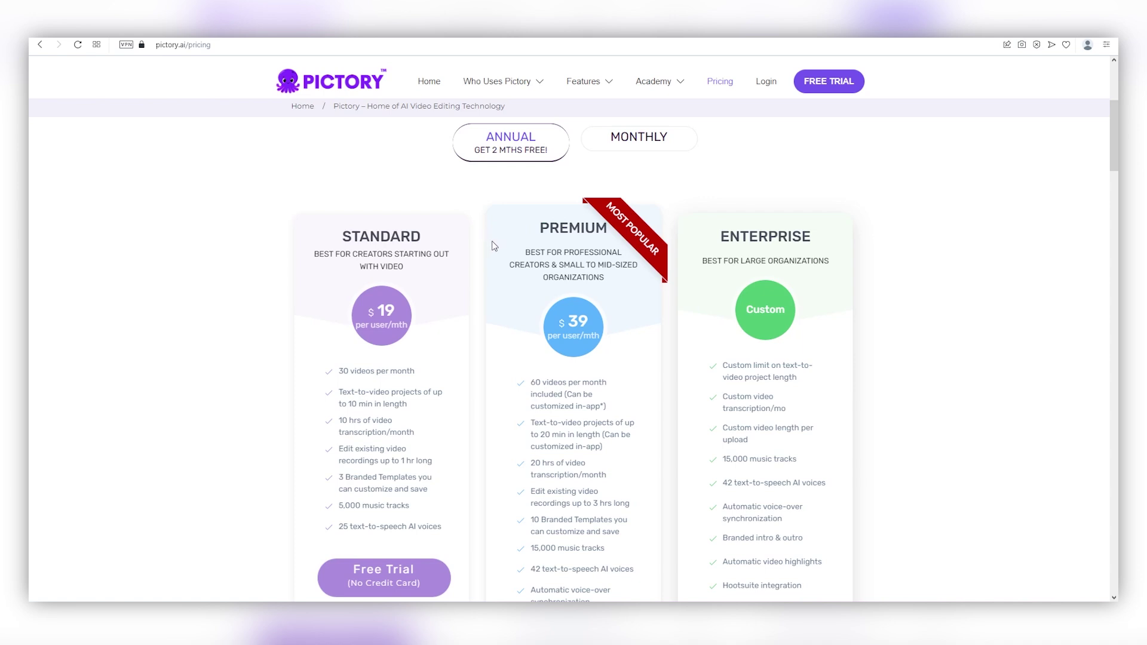
scroll(780, 266, down, 2)
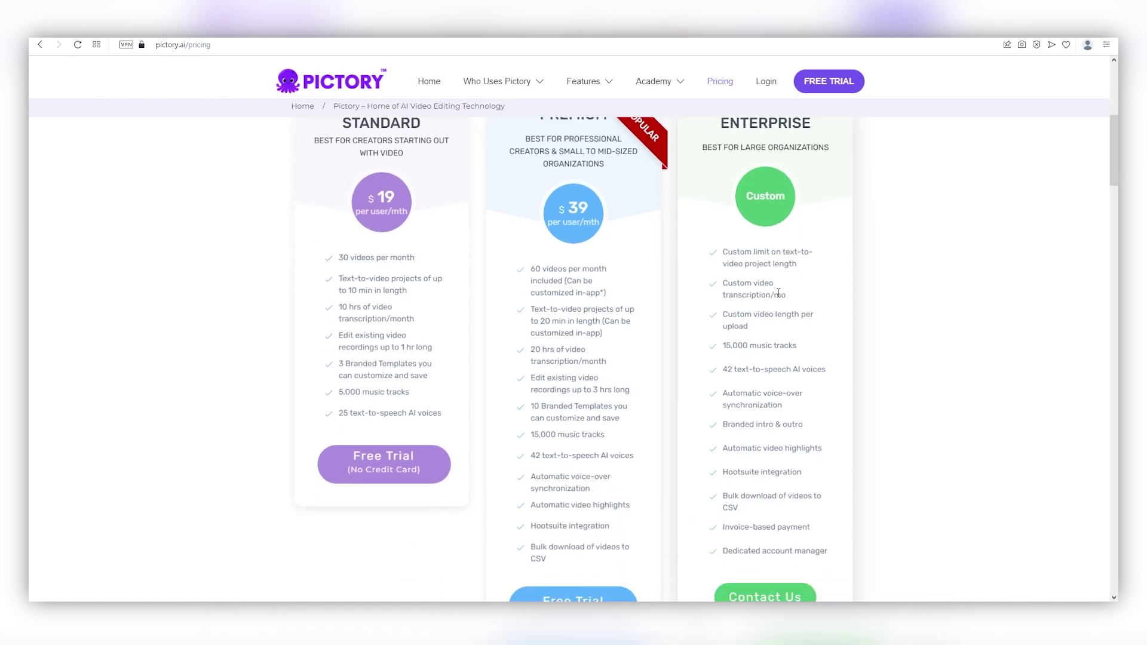
scroll(779, 296, up, 1)
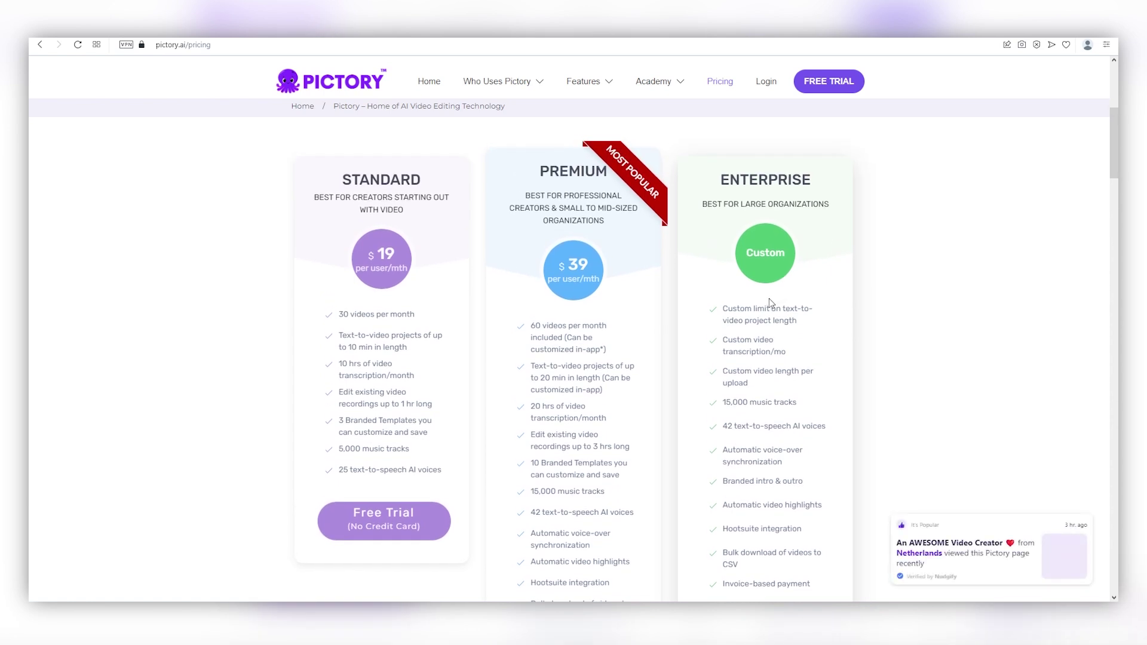
scroll(741, 302, up, 1)
scroll(657, 305, down, 3)
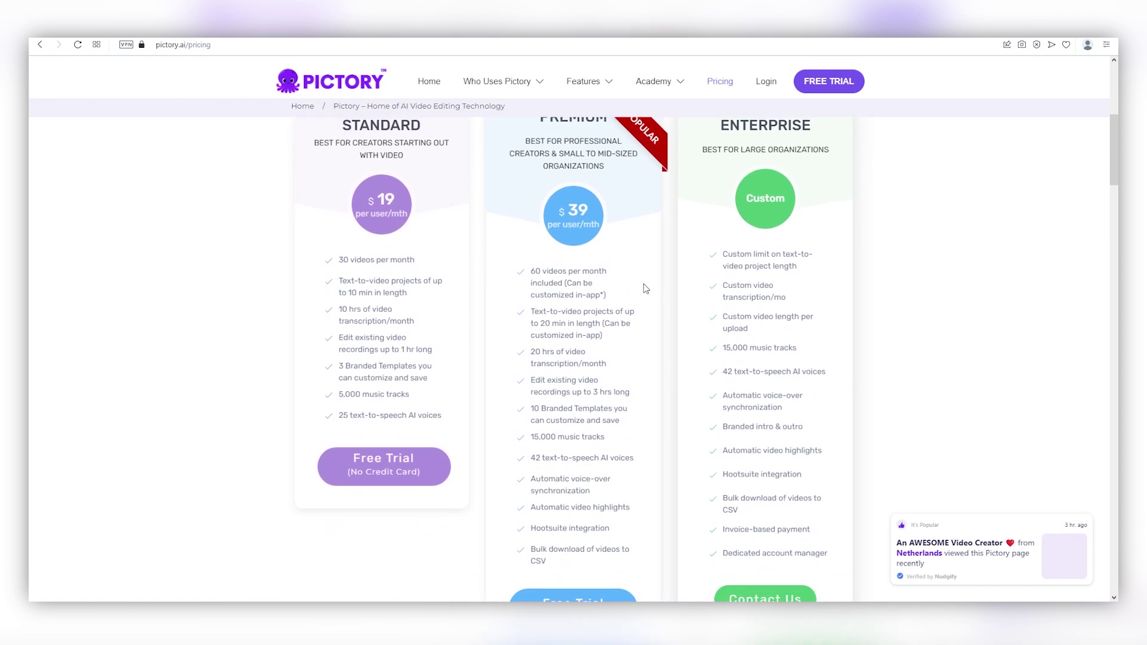
scroll(598, 299, up, 2)
scroll(588, 307, up, 1)
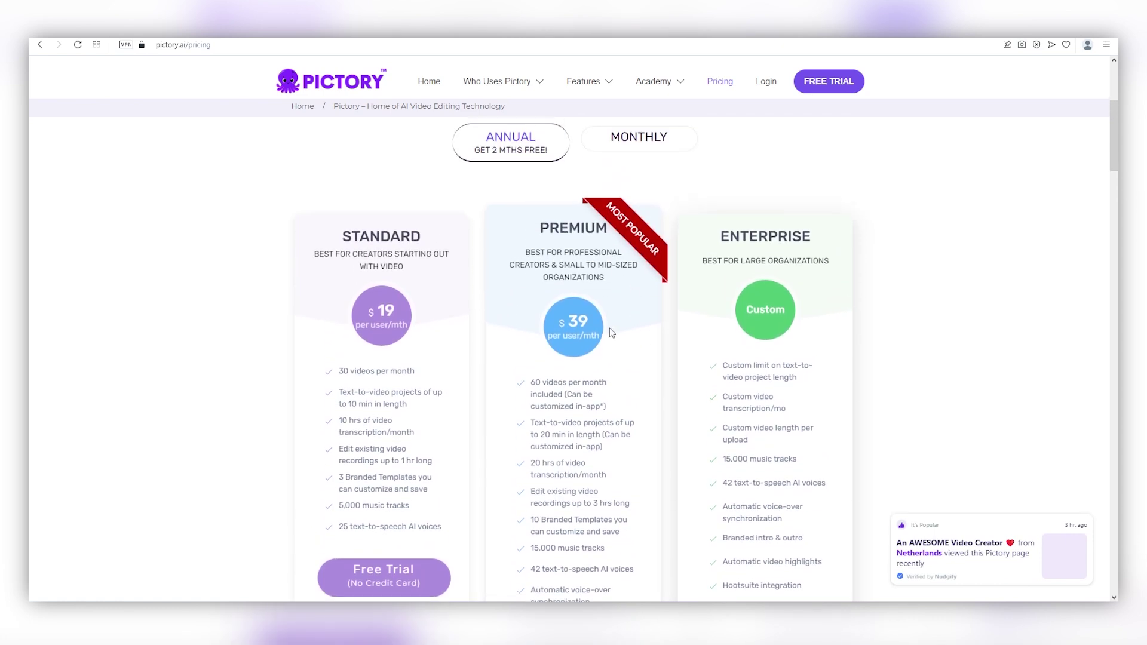
scroll(598, 332, down, 3)
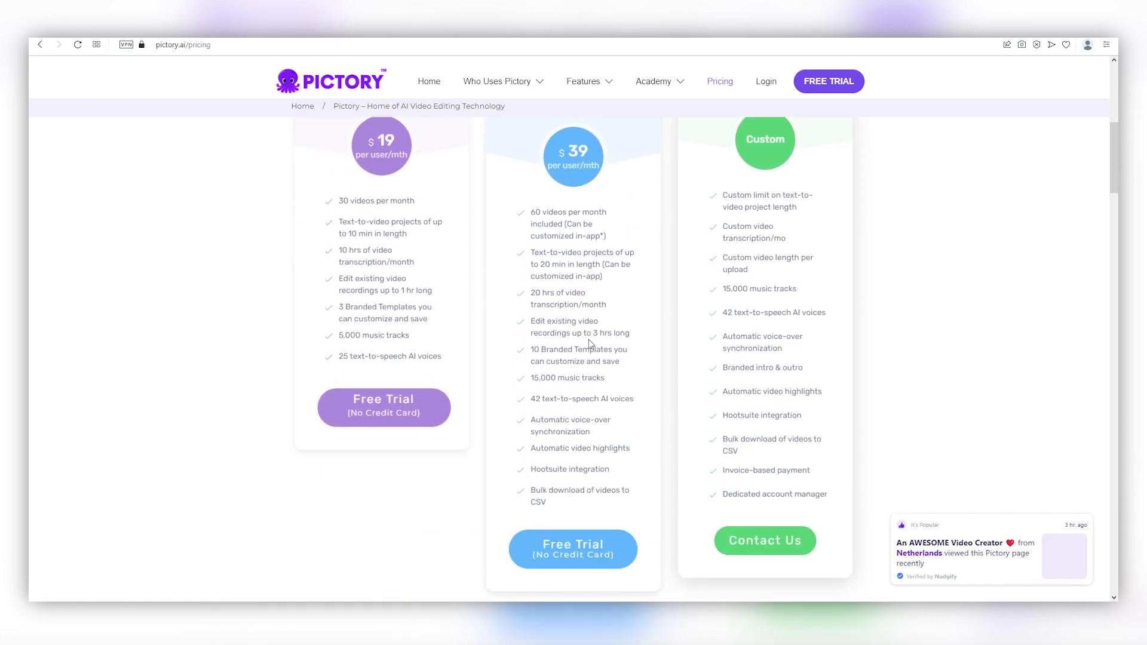
scroll(486, 354, up, 3)
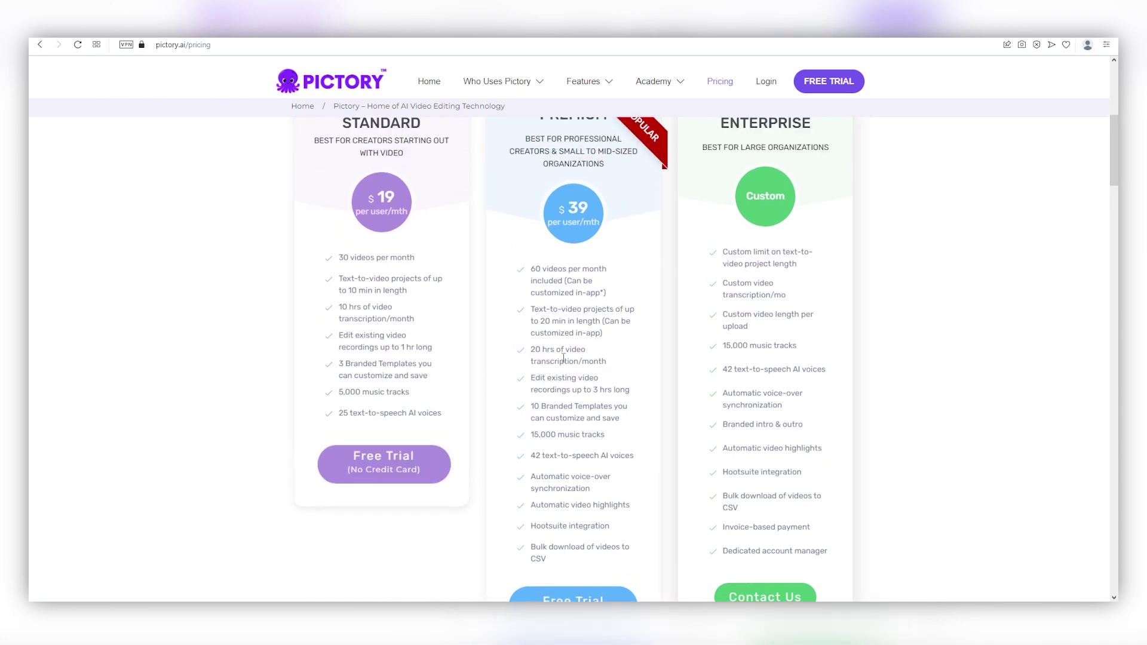
scroll(348, 221, down, 1)
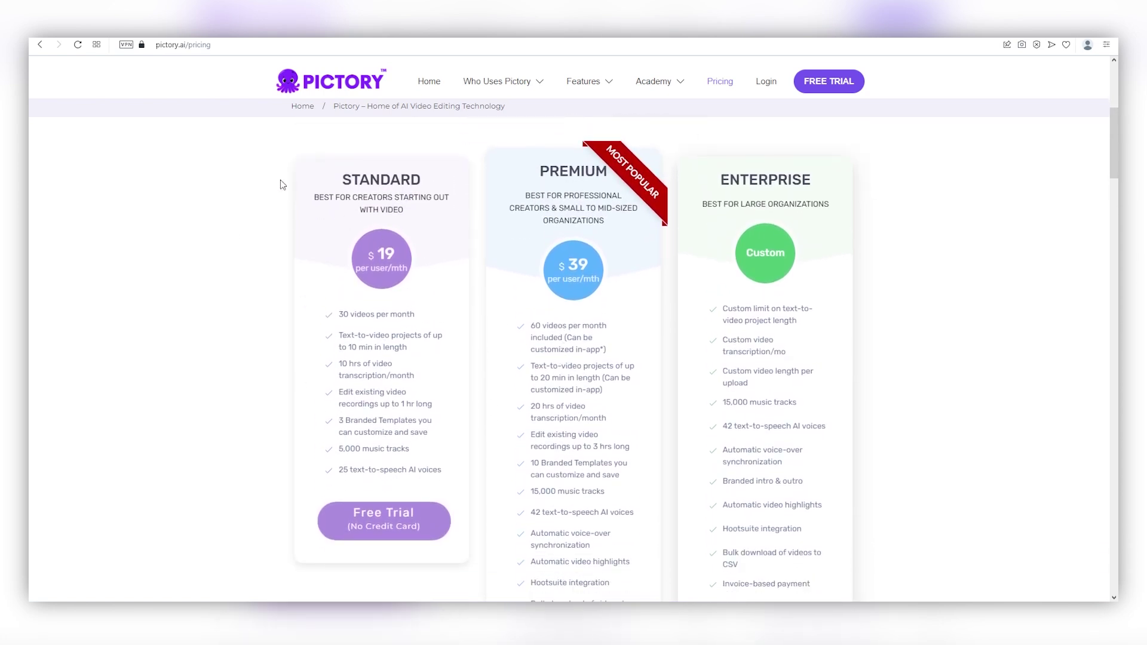
- Compare the Standard and Premium plans on the annual pricing page, highlighting each plan's name
drag(424, 186, 342, 181)
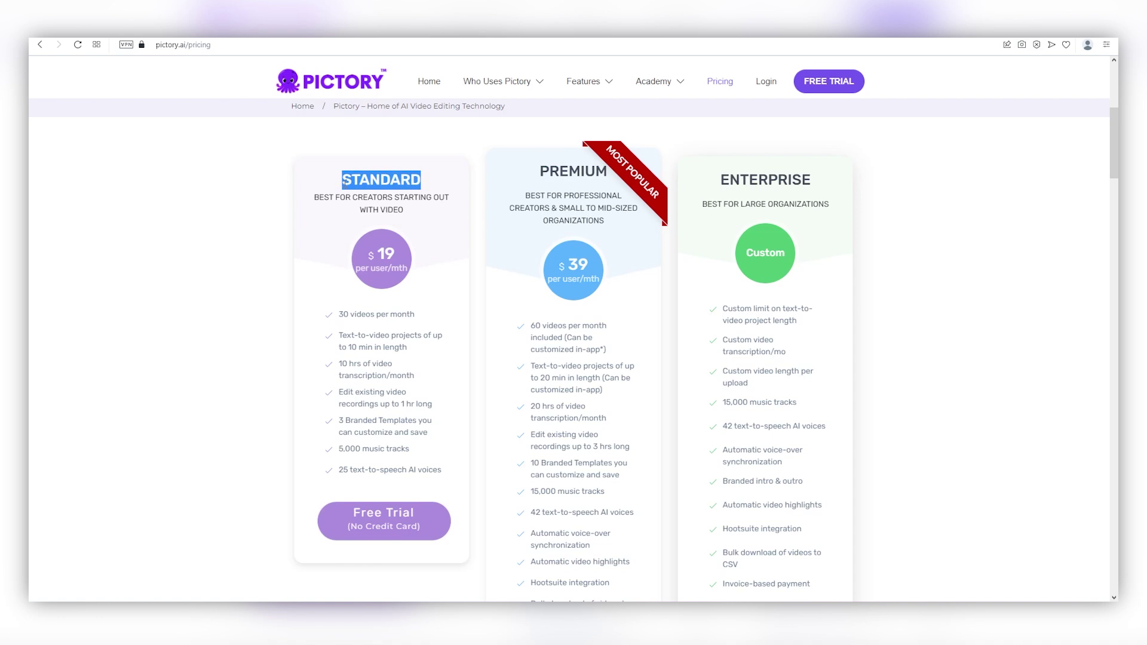
drag(550, 166, 608, 174)
click(616, 191)
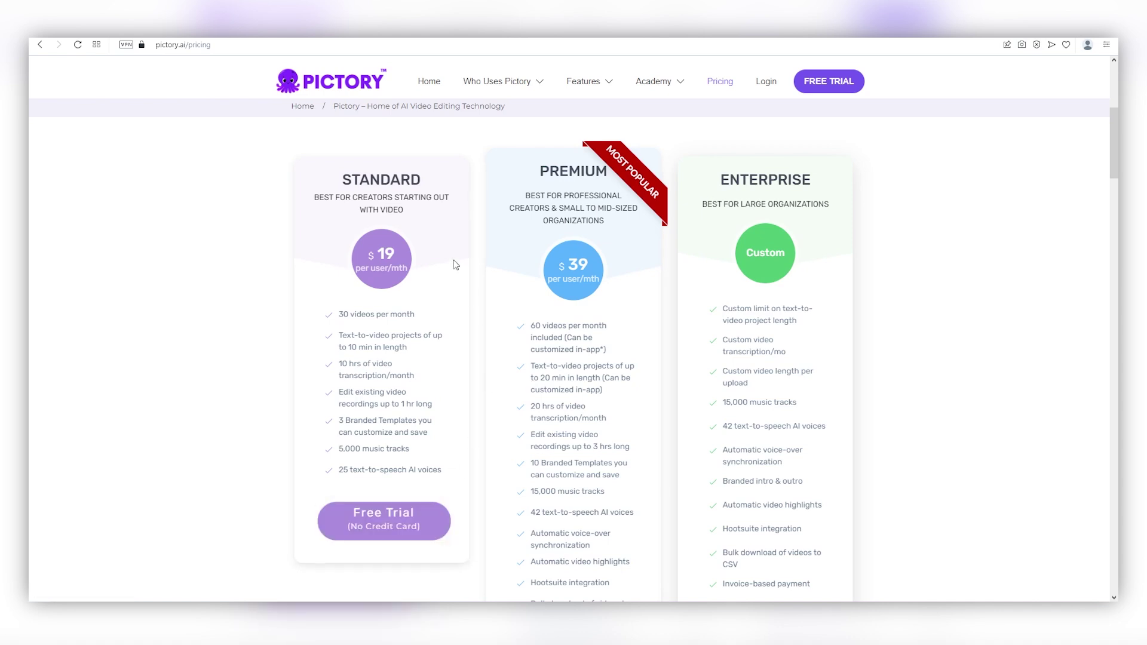
- Get started for free from the Pictory home page and open the Script to Video editor
click(446, 108)
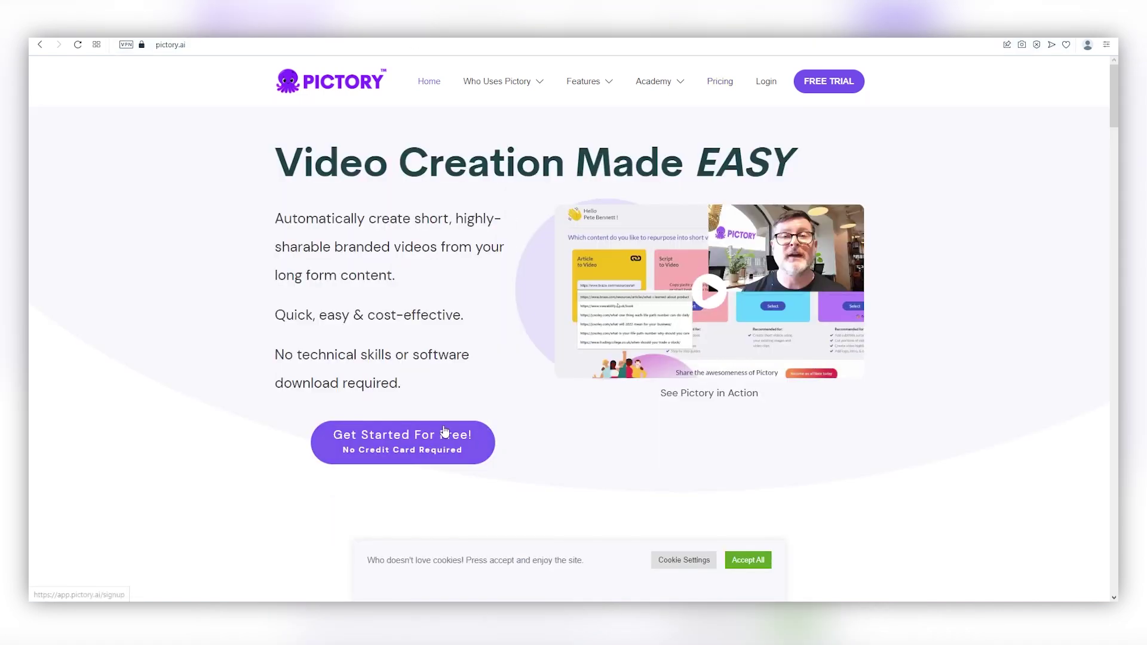
click(418, 449)
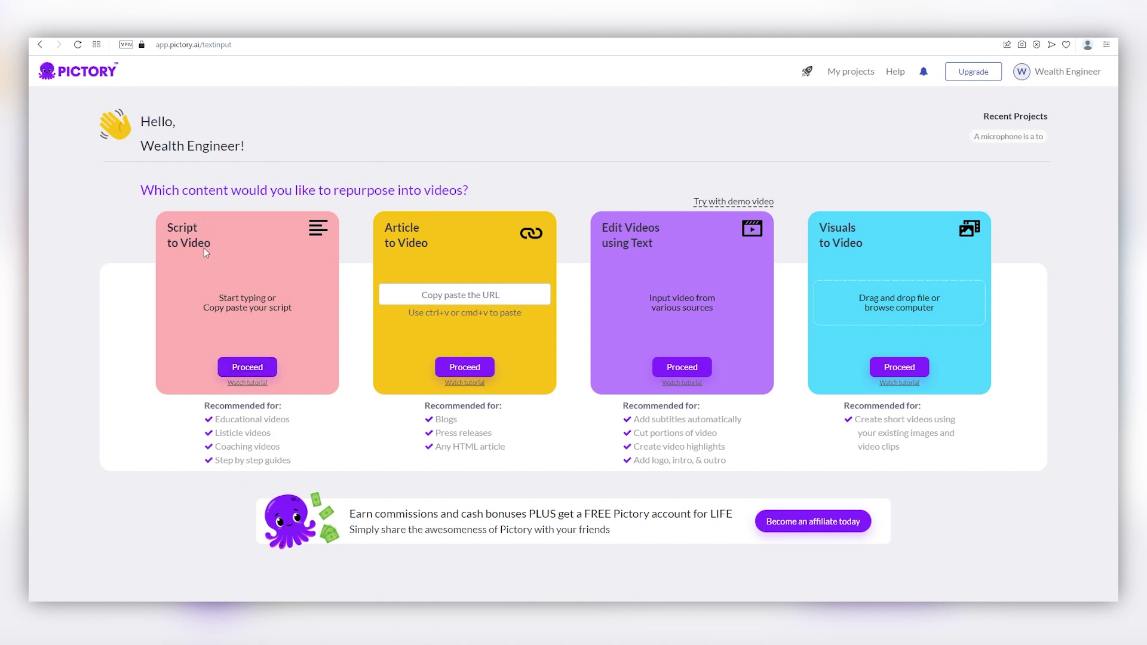
click(248, 367)
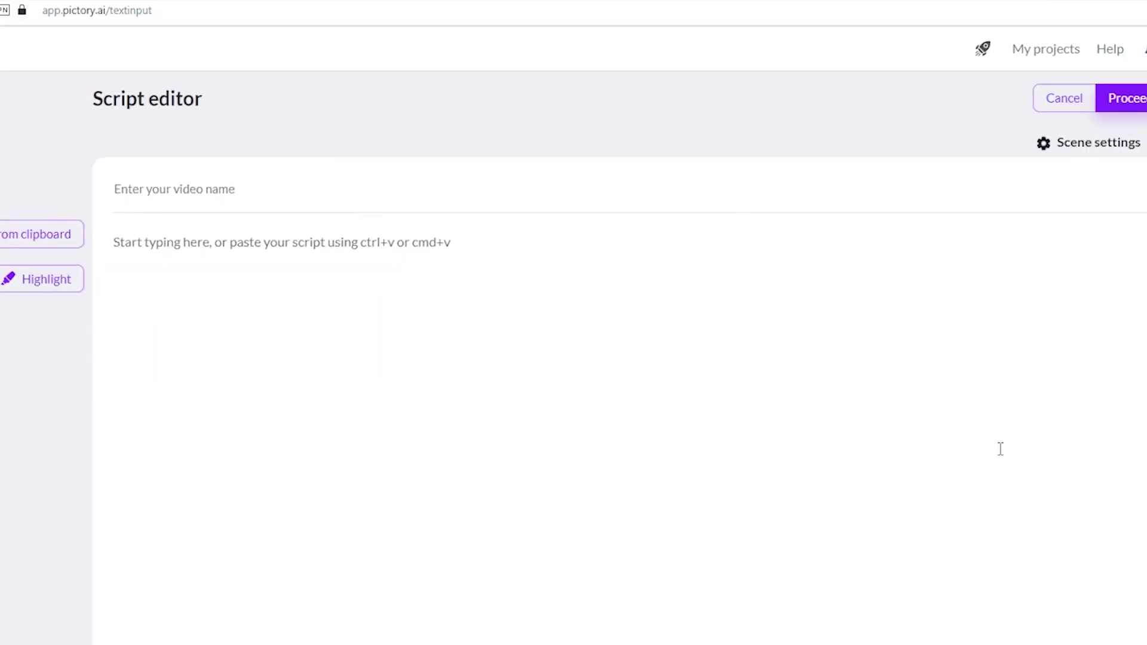
- Paste the copied microphone script into the script editor's body and dismiss the Chrome recommendation notice
click(493, 246)
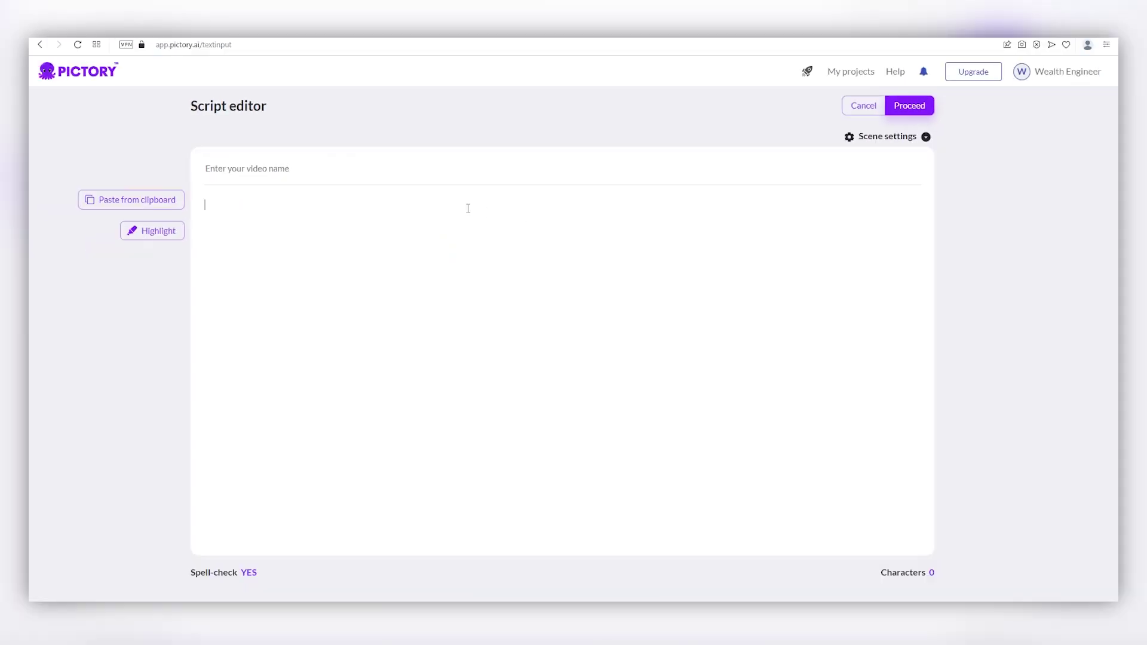
key(ctrl+v)
scroll(571, 302, up, 4)
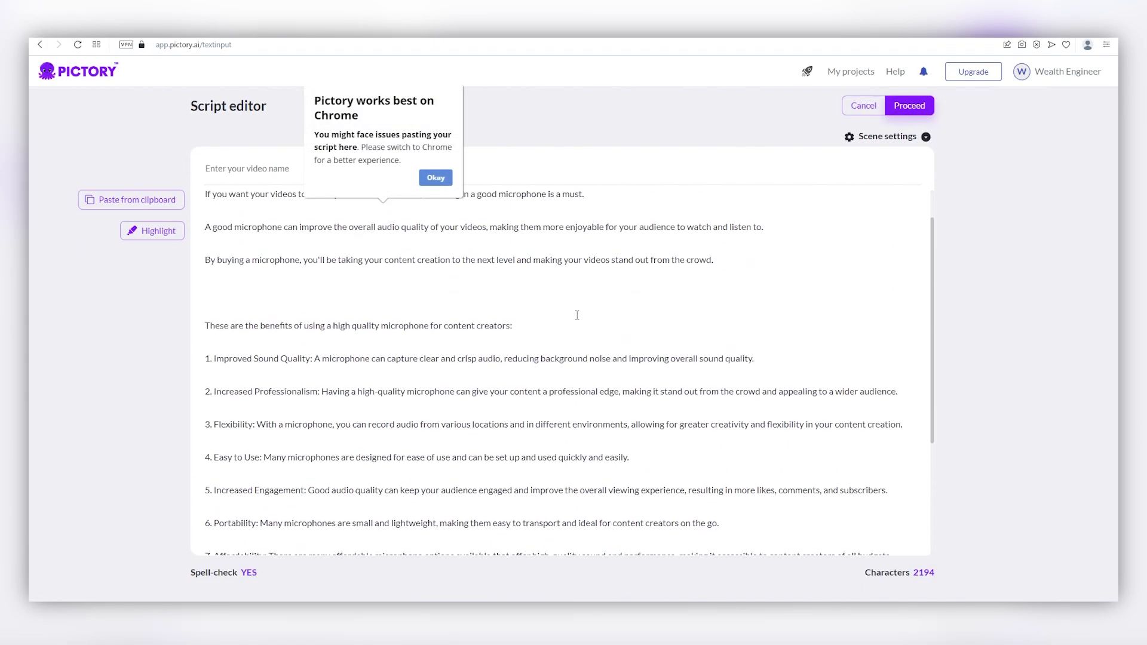
click(444, 178)
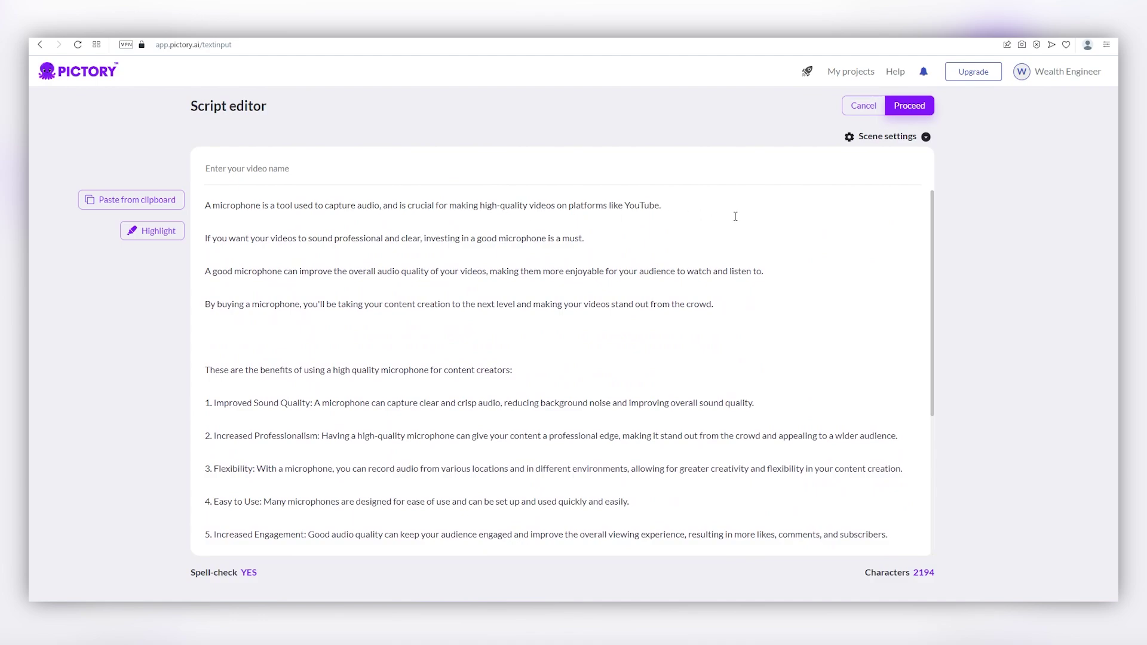
scroll(723, 255, down, 5)
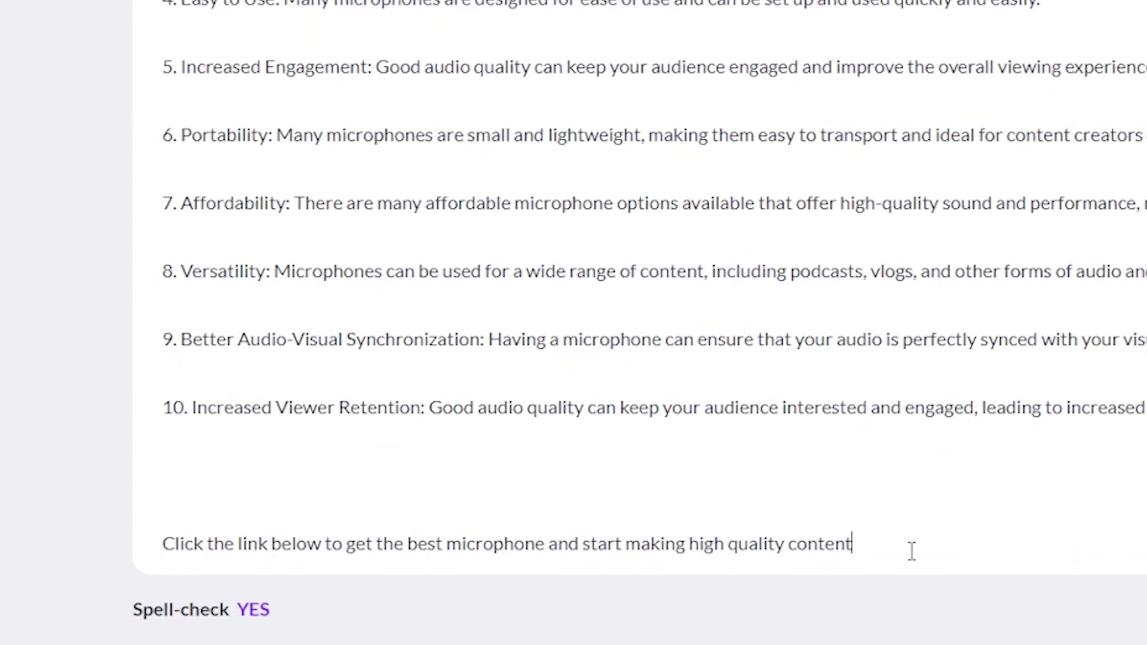
drag(569, 542, 506, 545)
drag(782, 550, 175, 545)
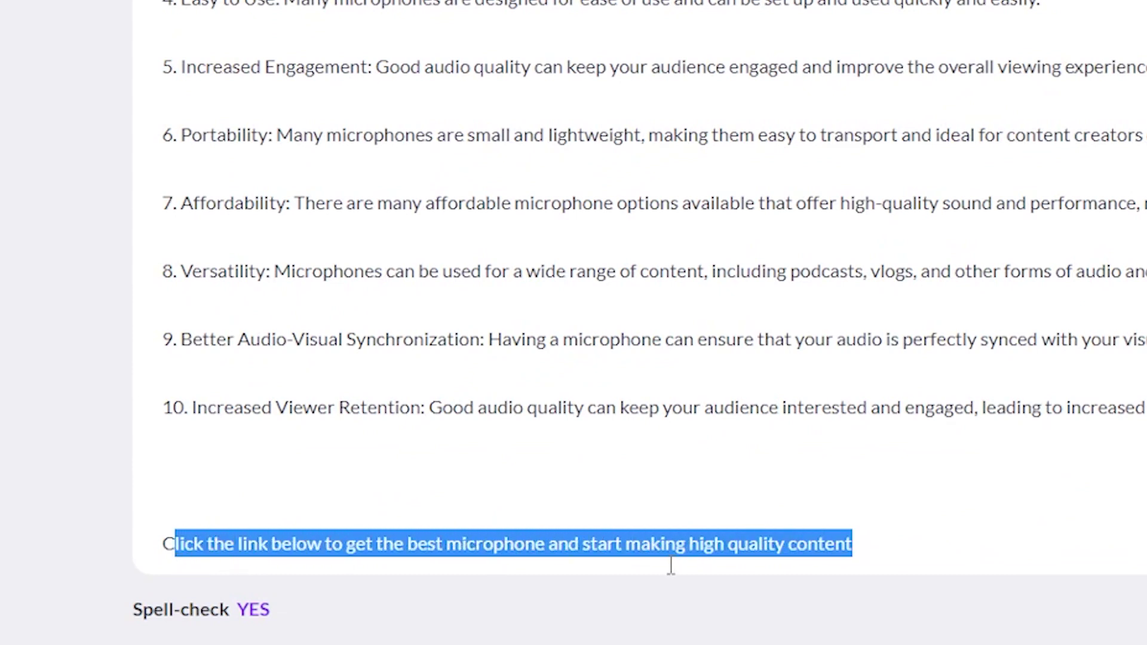
click(938, 548)
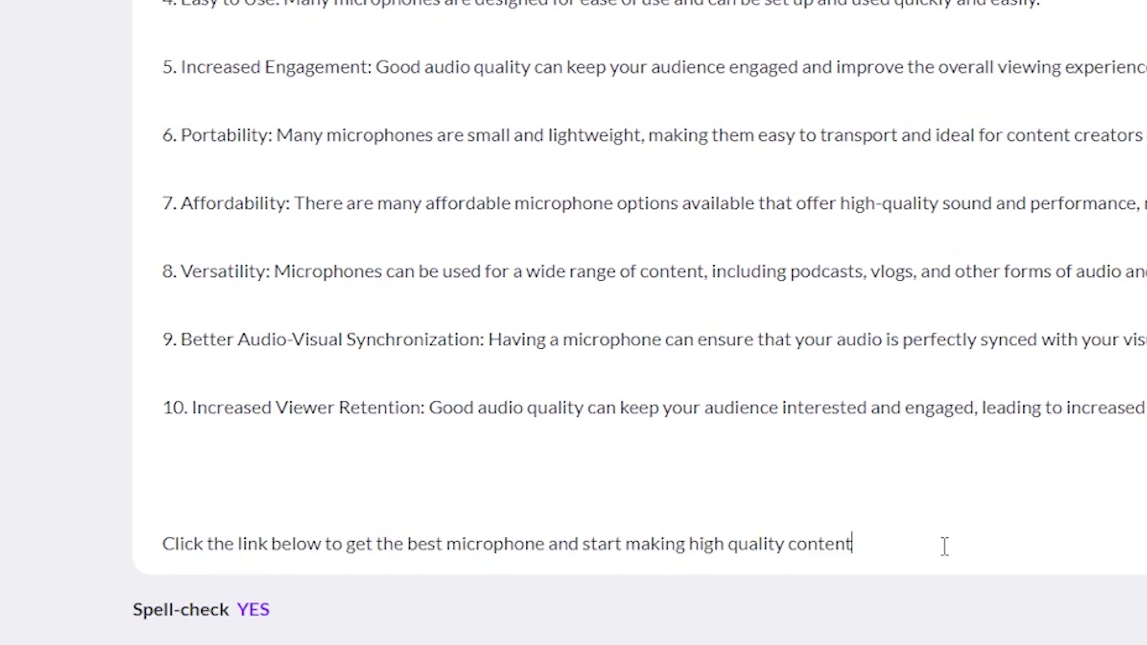
key(Return)
text(http://myaff)
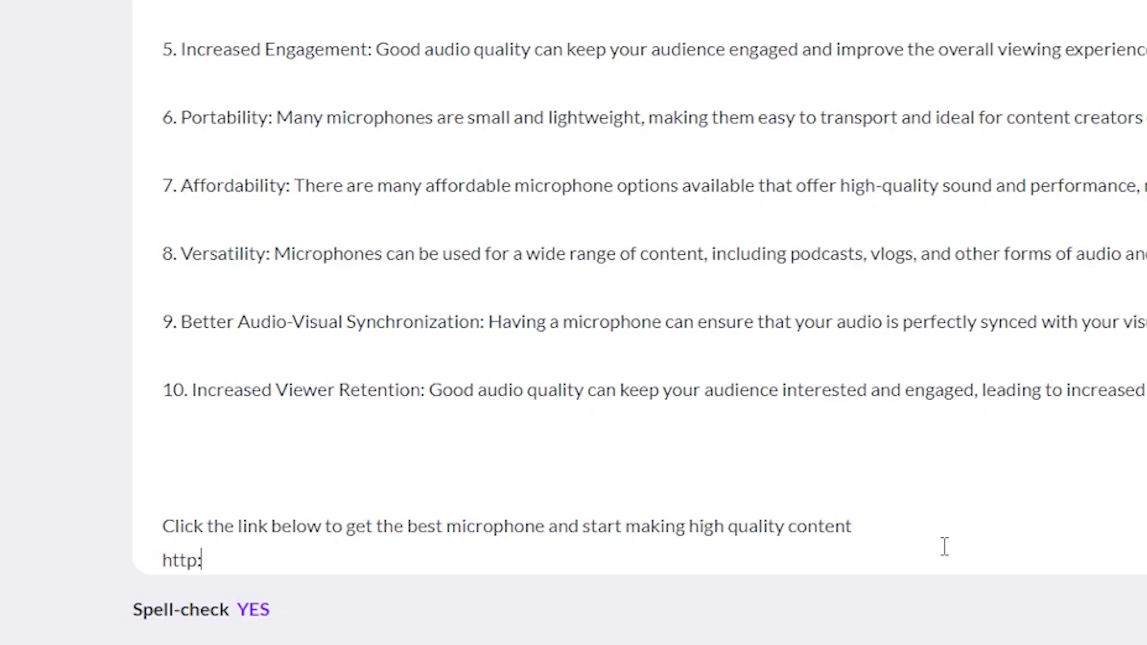
text(iliatelink.com)
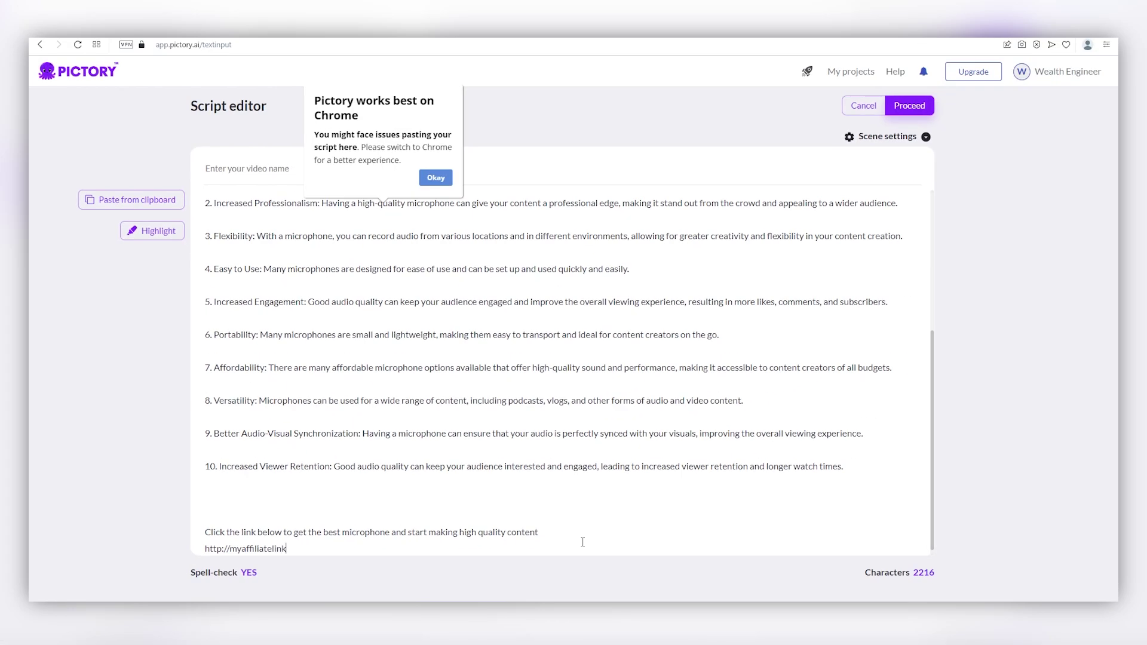
- Review the scene-break options in the scene settings and continue to the storyboard with the Corporate template
click(925, 136)
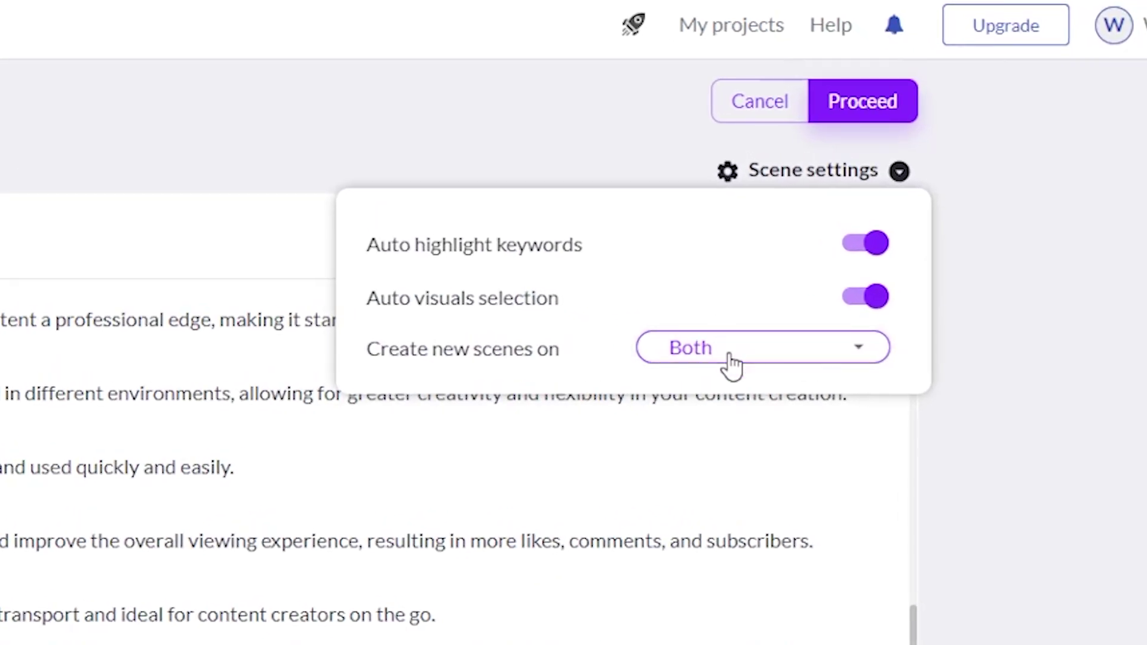
click(730, 356)
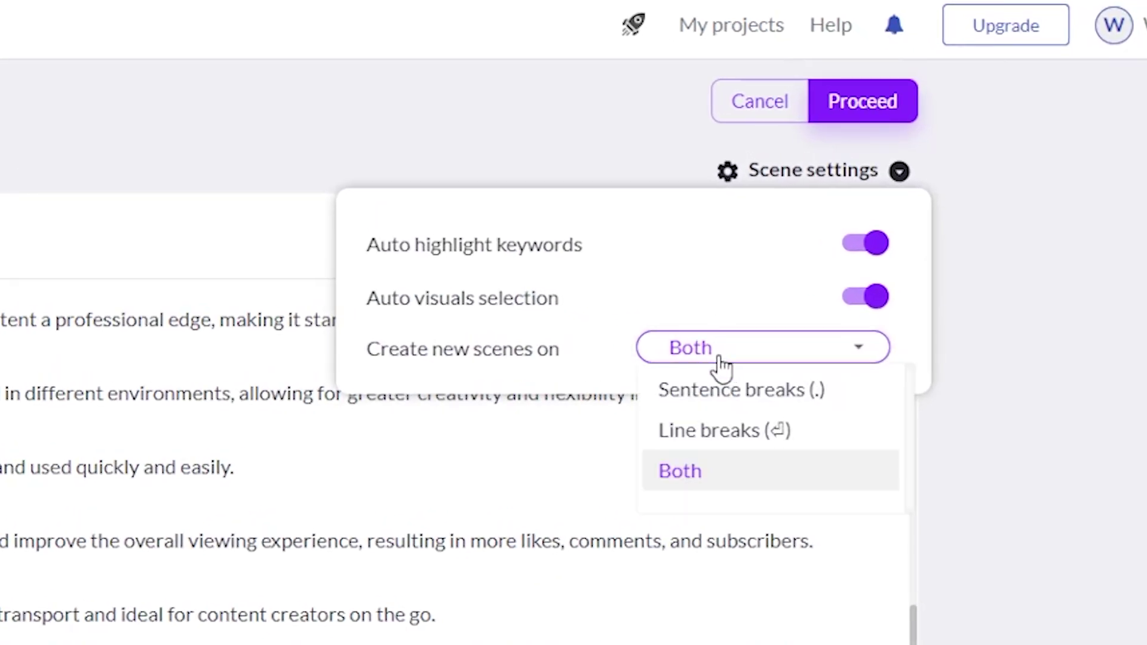
click(785, 450)
click(691, 424)
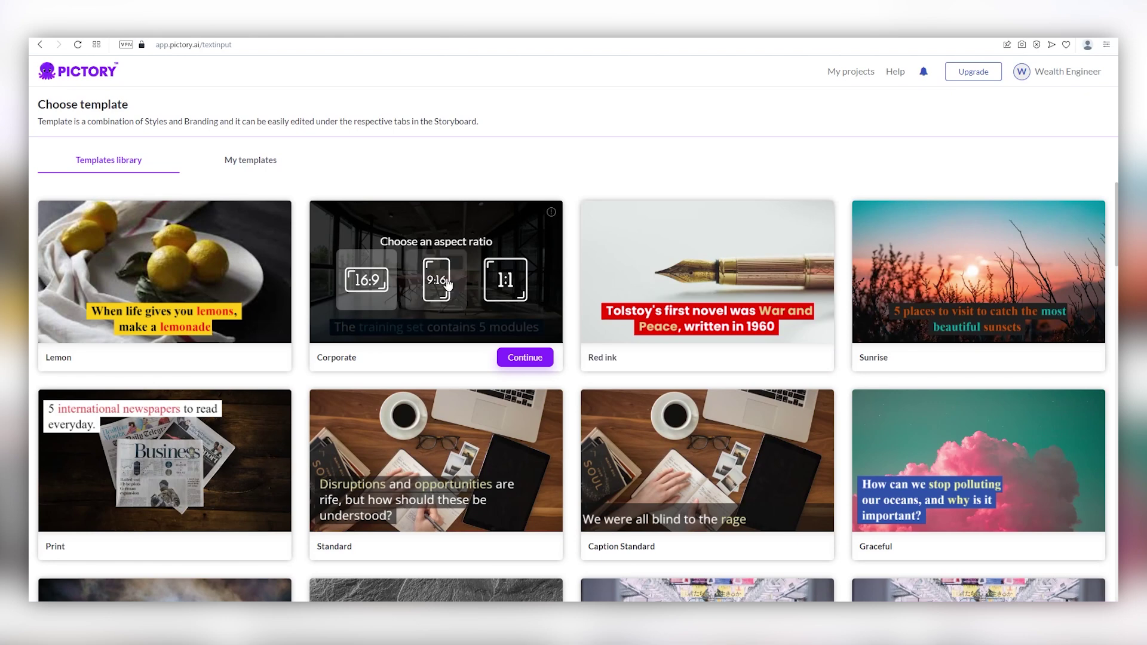
click(525, 358)
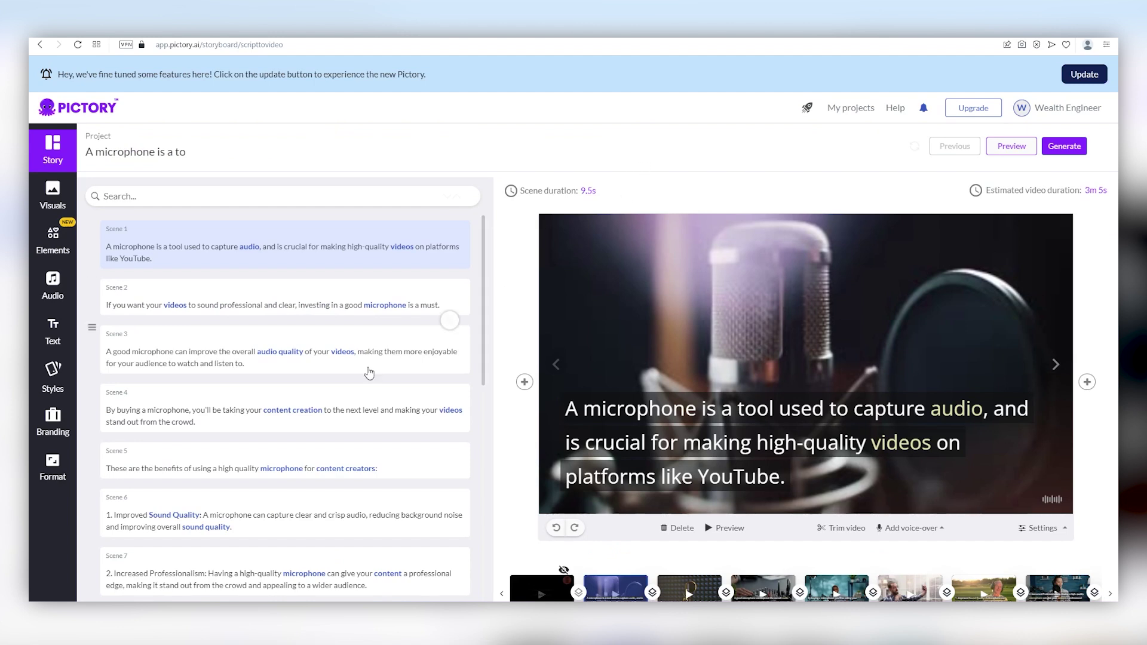
- Examine the scene texts in the storyboard, select Scene 3 and show the library of stock visuals
scroll(354, 322, down, 5)
scroll(354, 322, up, 5)
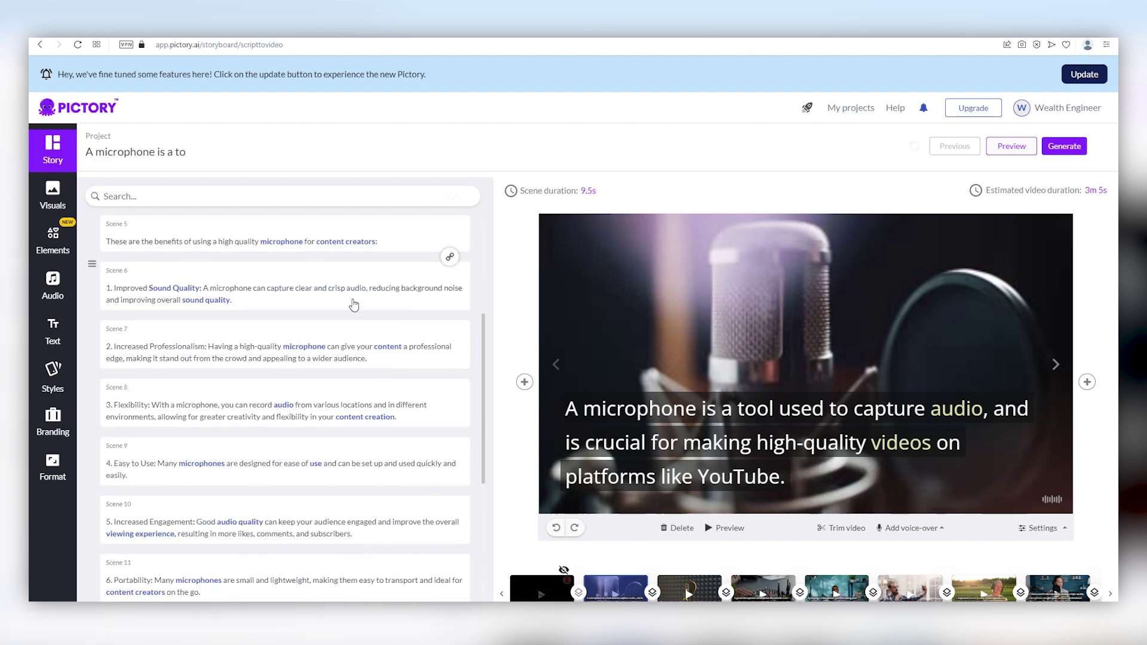
click(353, 315)
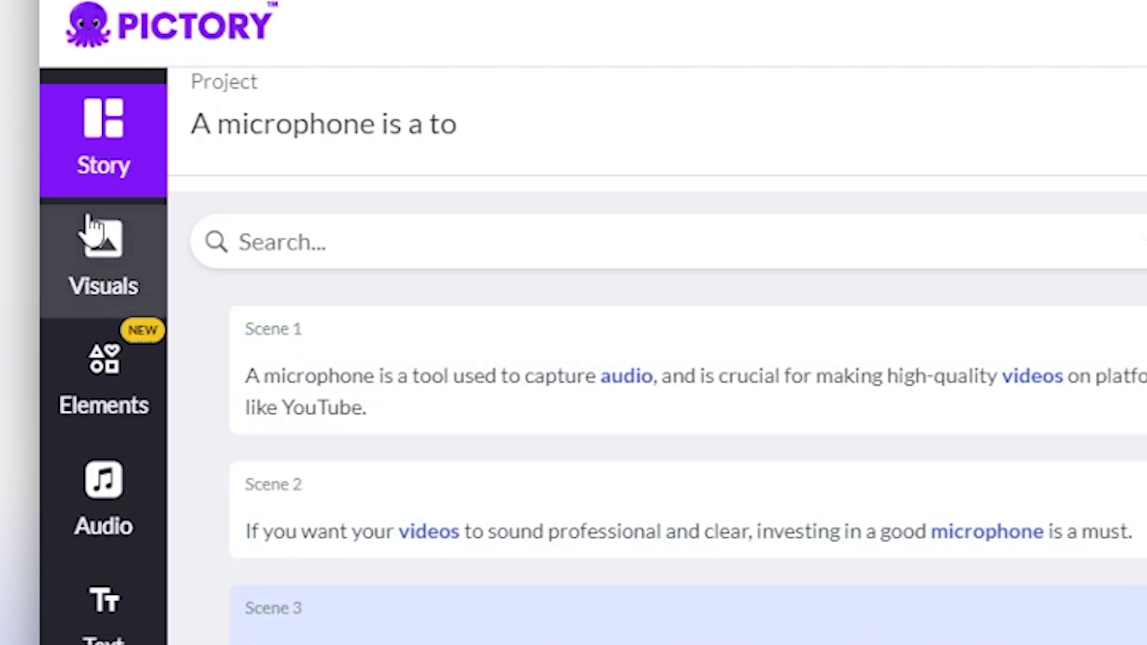
click(103, 239)
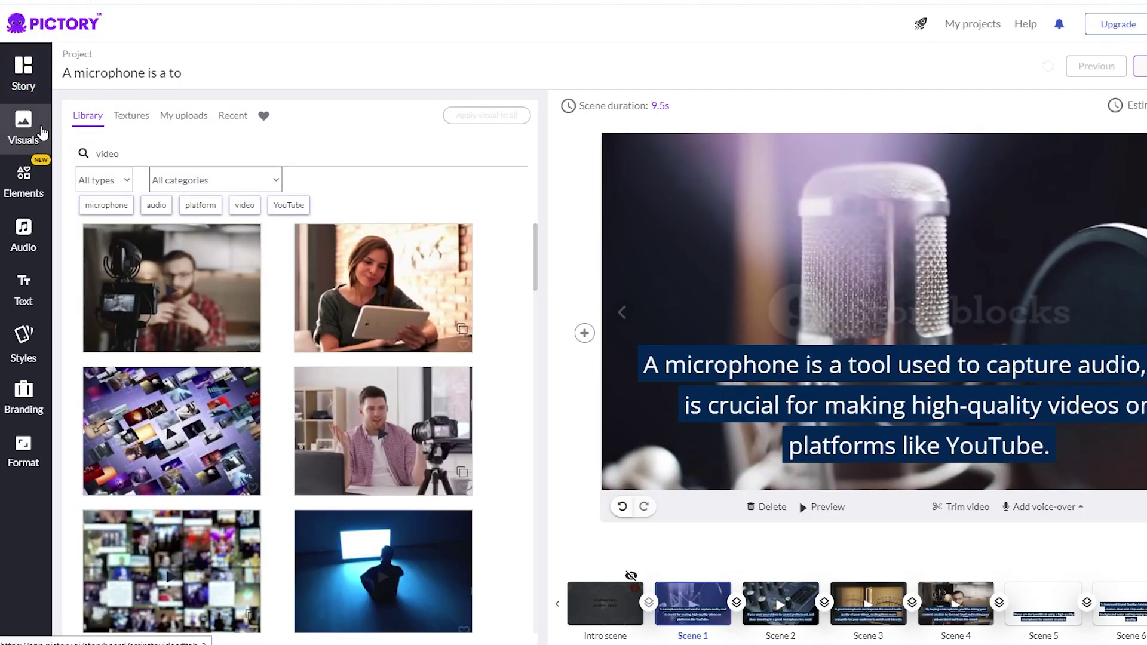
- Lower the project's background music volume to near the minimum in the audio settings
click(24, 248)
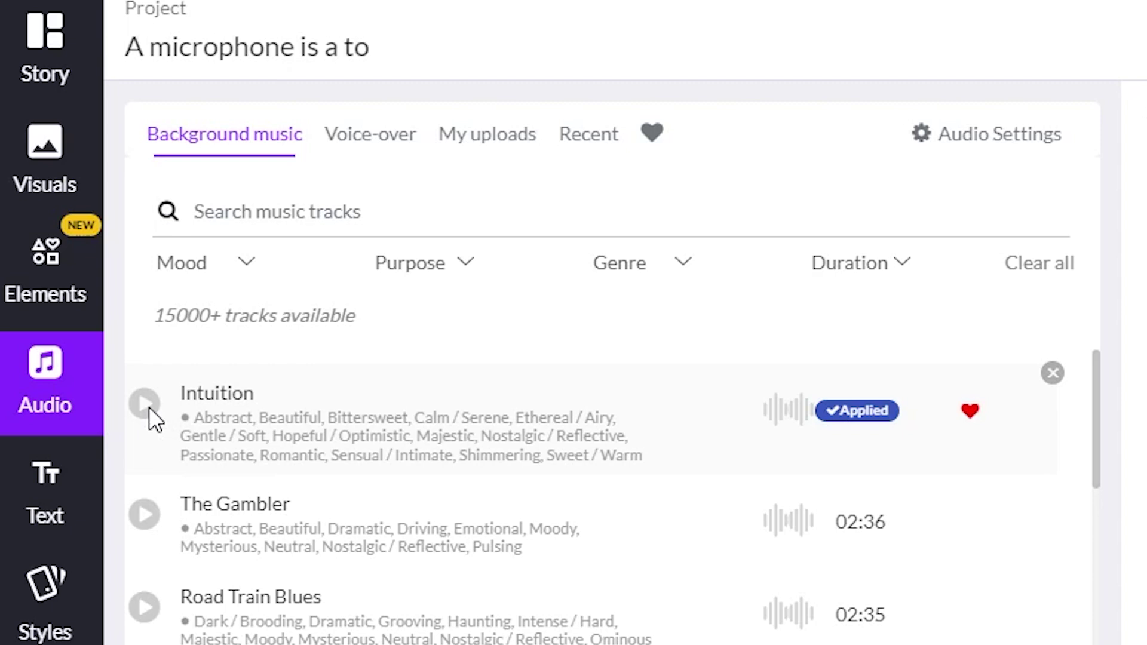
click(990, 156)
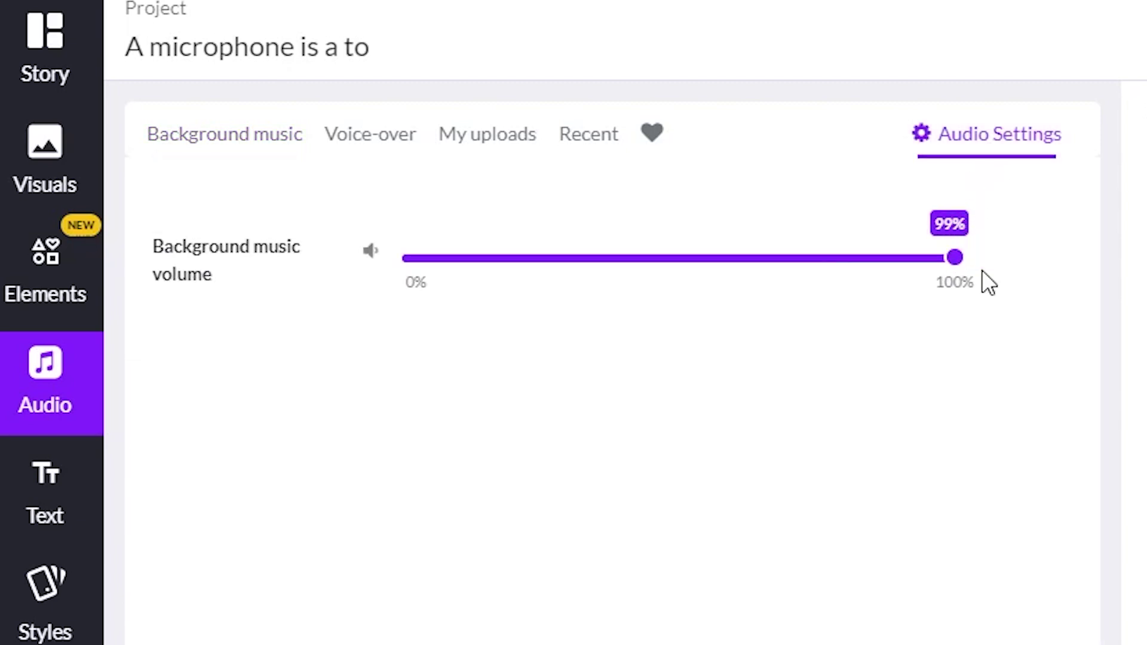
drag(954, 263, 437, 264)
- Apply the female AI voice-over Steffi to the video
click(378, 154)
mouse_move(176, 615)
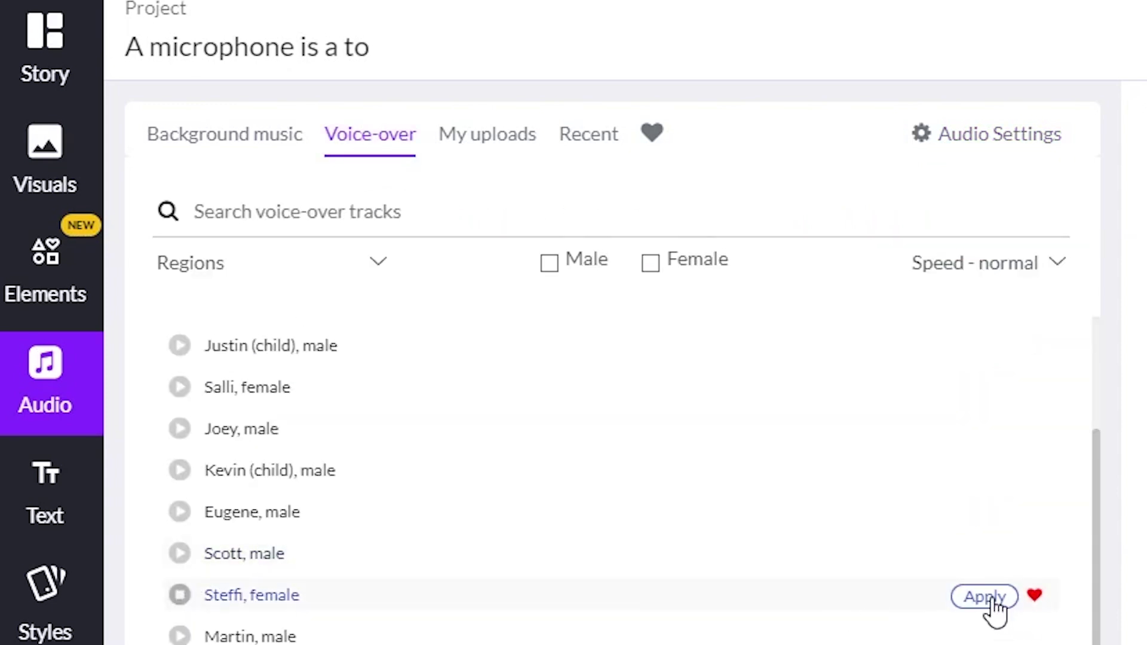
click(987, 595)
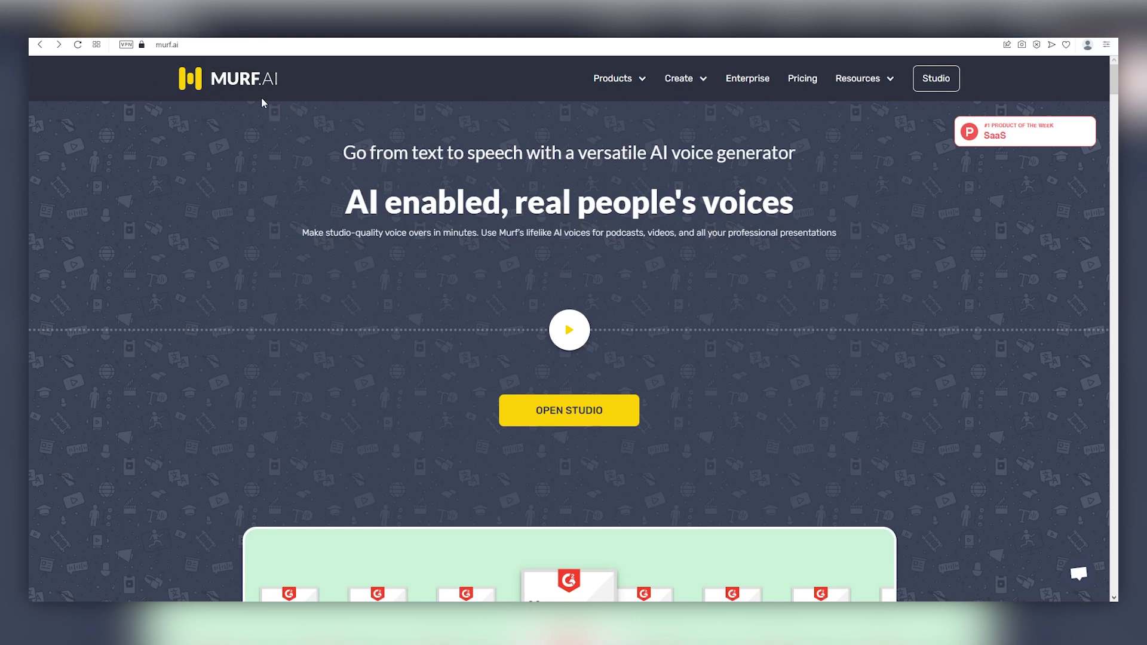
- Examine the Murf AI home page introduction, highlighting the heading "AI enabled, real people's voices"
drag(346, 195, 721, 206)
click(720, 206)
drag(344, 221, 504, 215)
click(681, 207)
drag(539, 210, 818, 212)
click(818, 211)
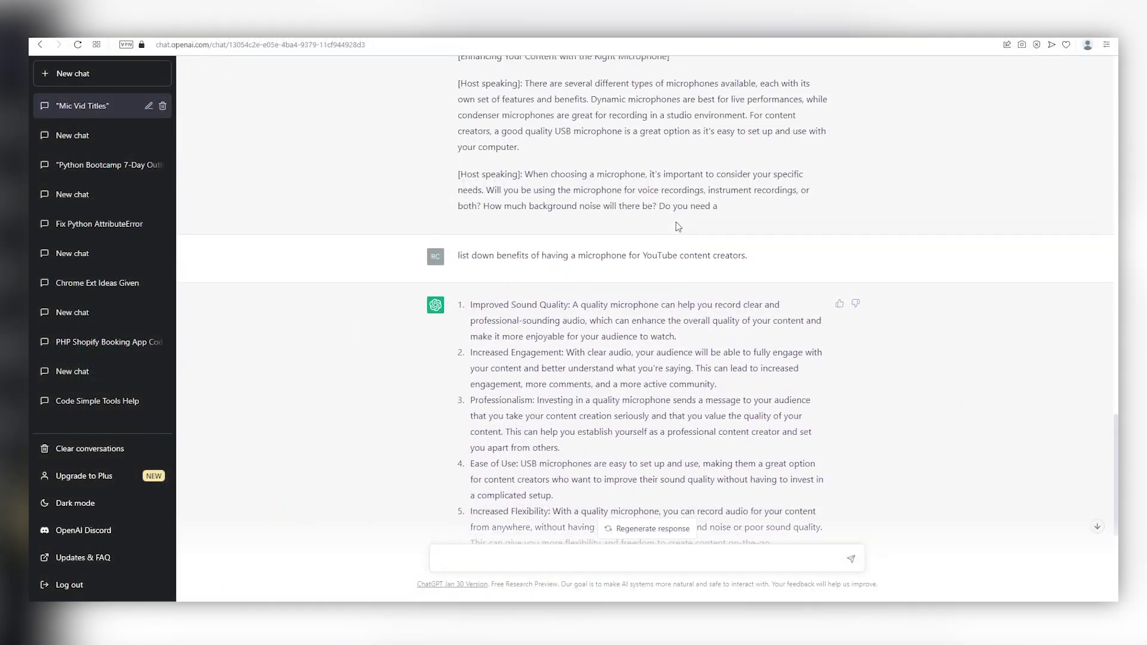
- Look back through the ChatGPT microphone script and examine Murf's award badges and "There's a voice for every need" section
scroll(678, 226, up, 10)
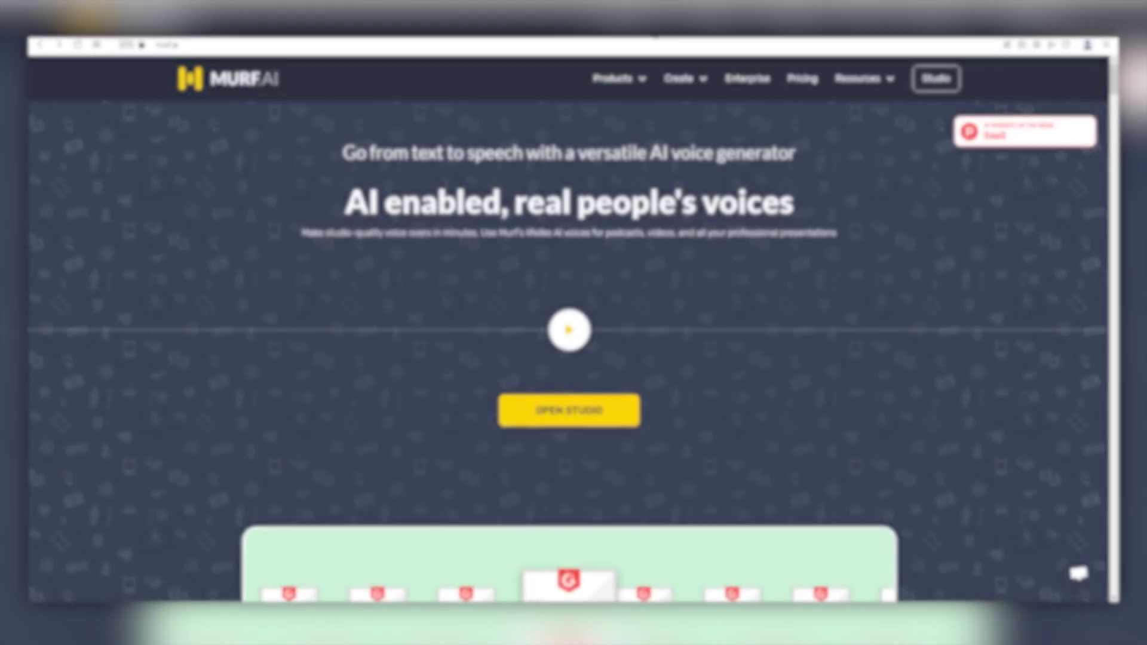
scroll(835, 361, down, 2)
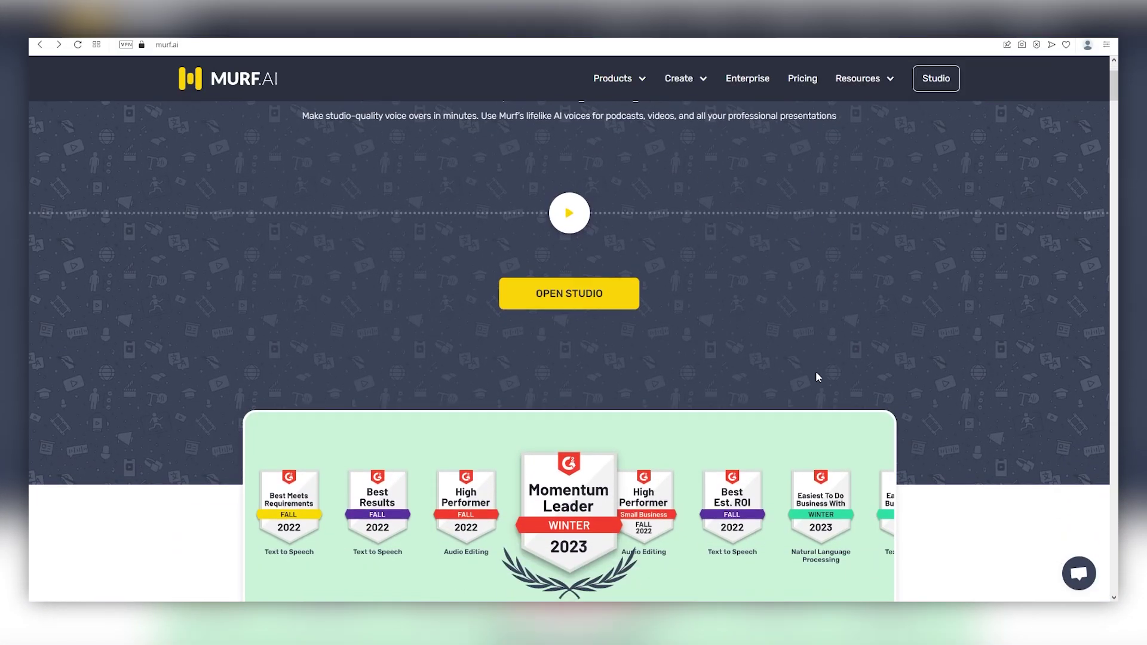
scroll(823, 372, down, 2)
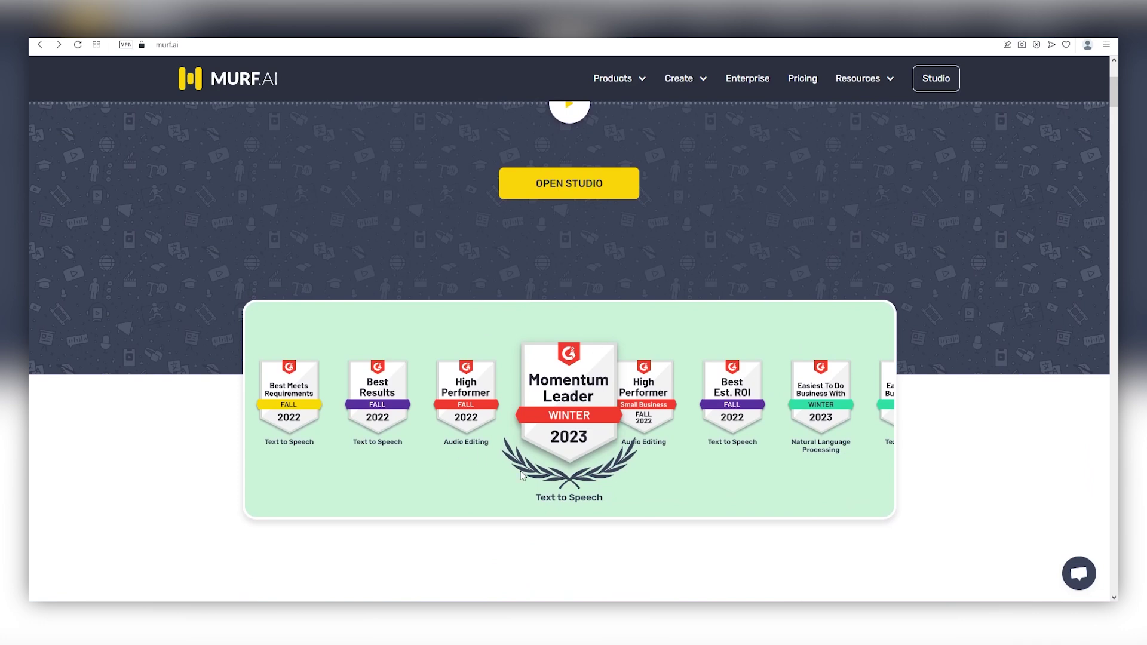
scroll(571, 426, down, 1)
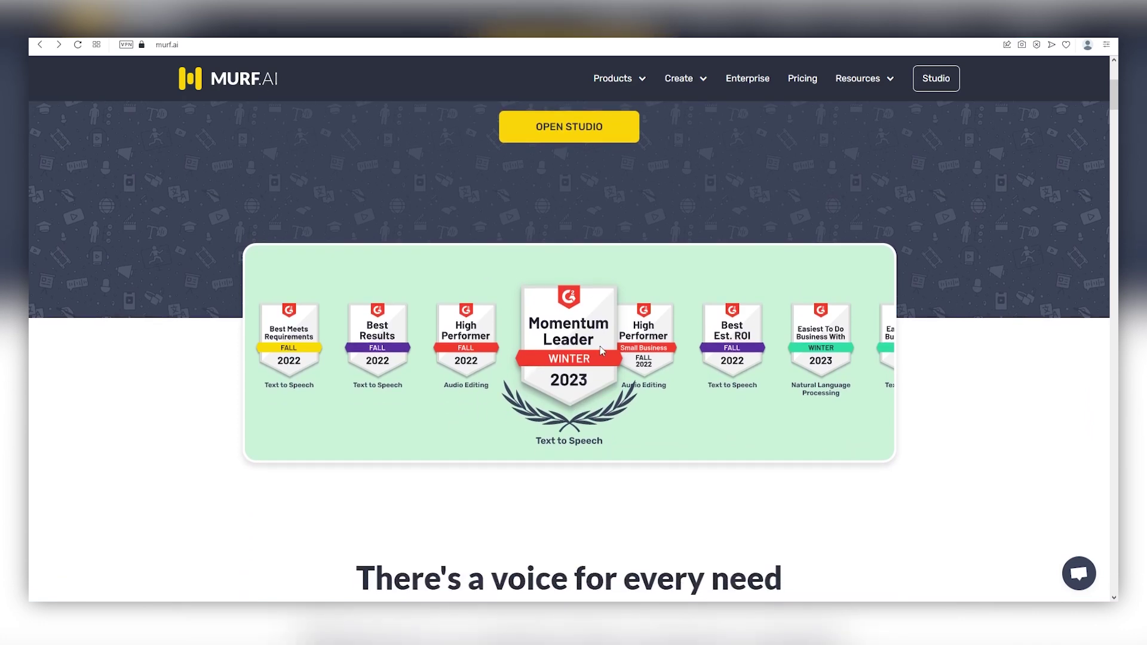
scroll(599, 349, down, 2)
drag(812, 498, 328, 500)
click(430, 449)
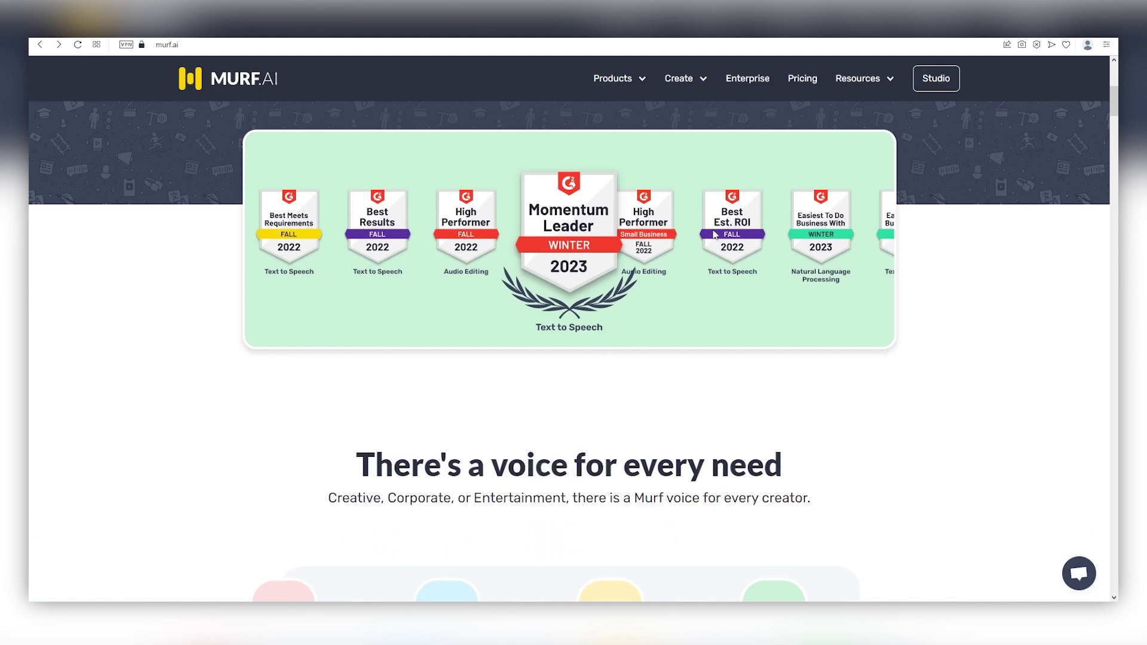
- Open Murf's pricing page and bring the monthly plan cards into view
click(795, 76)
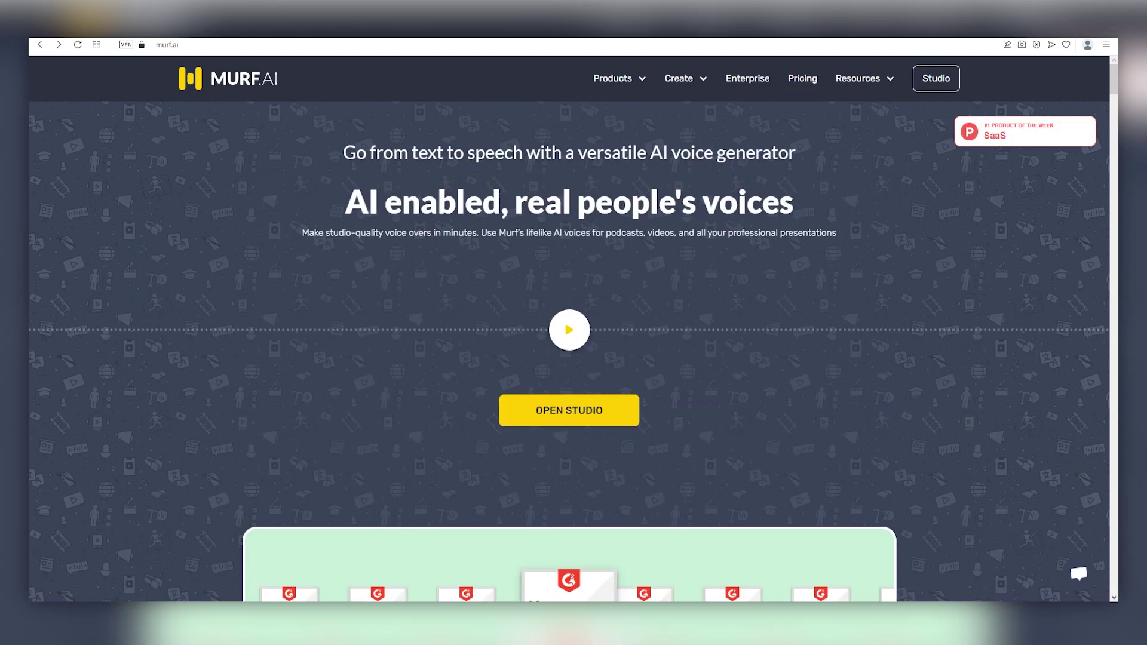
scroll(589, 230, down, 1)
scroll(568, 237, up, 2)
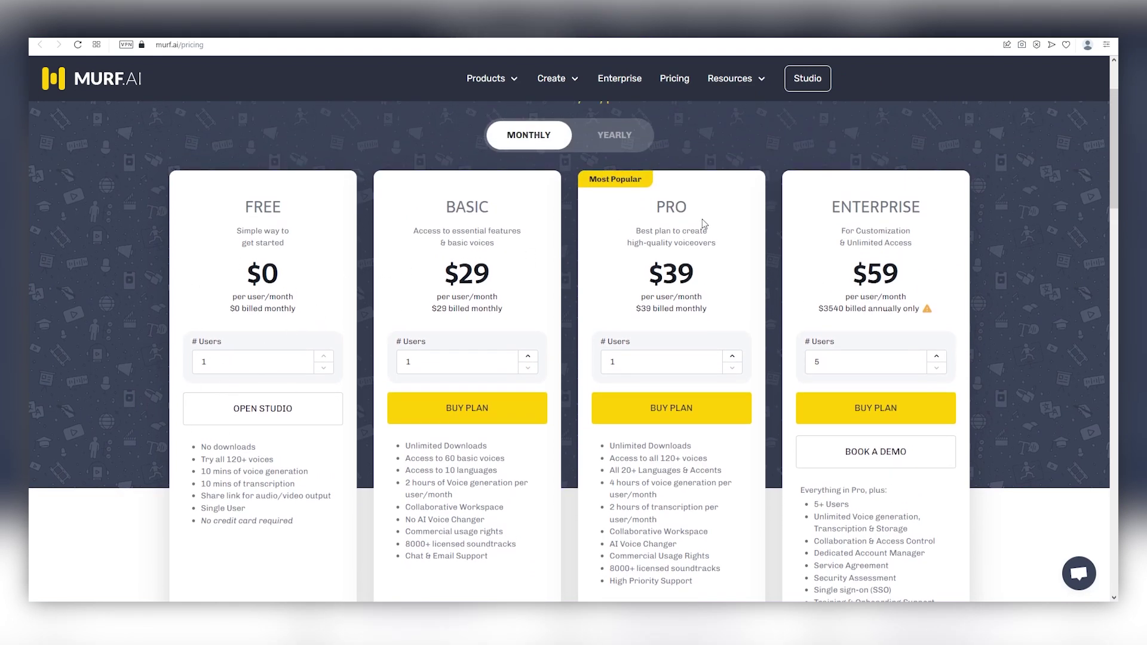
- Examine Murf's Pro and Free plans, highlighting the Free plan's price and its "Try all 120+ voices" feature
double_click(674, 206)
click(646, 275)
drag(321, 281, 242, 200)
click(318, 256)
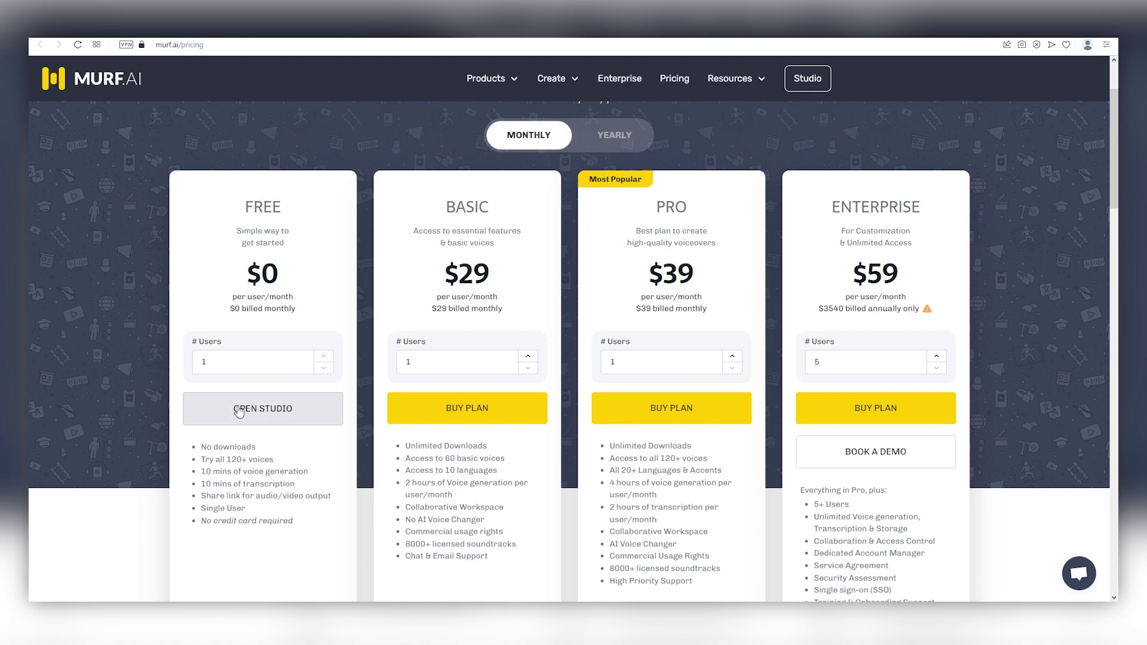
drag(274, 467, 200, 469)
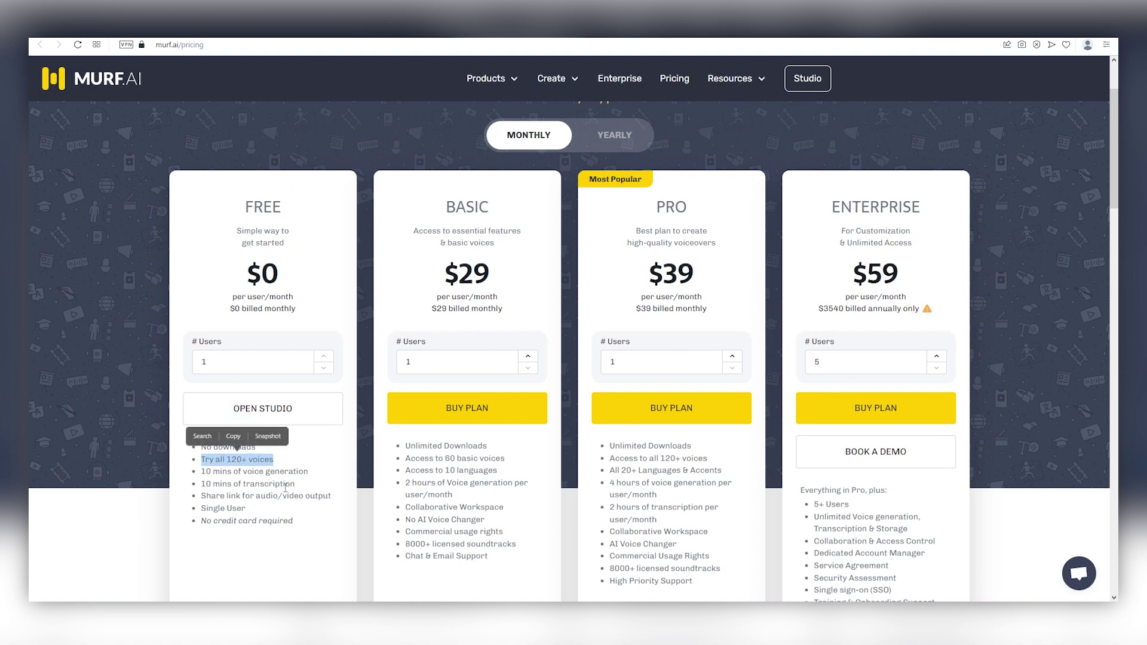
click(310, 479)
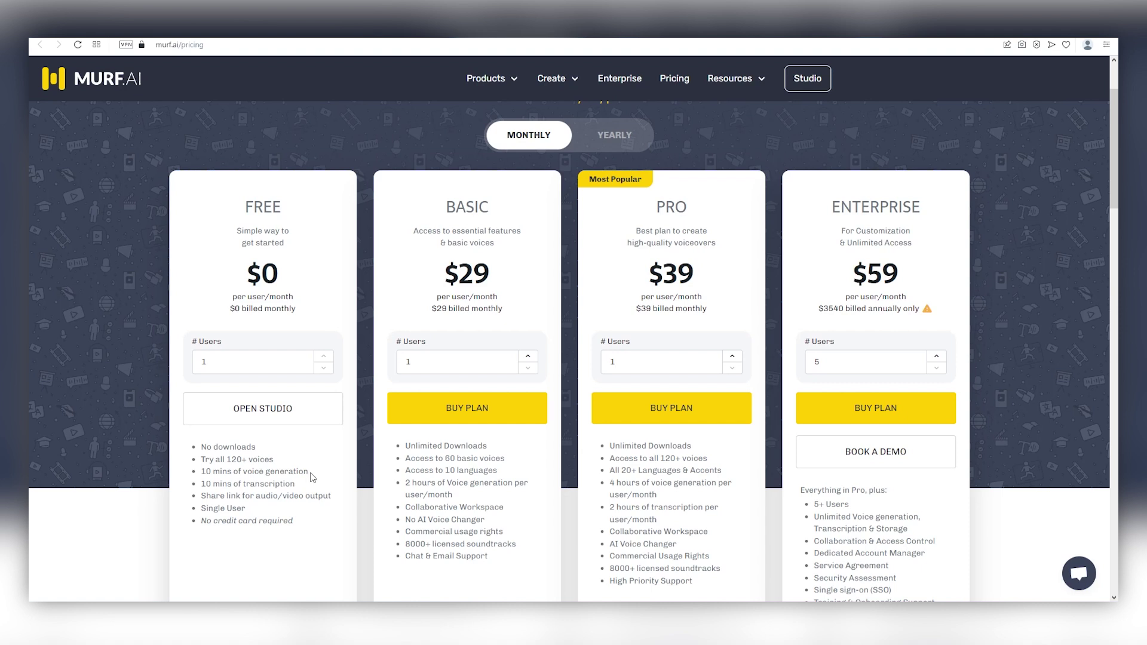
- Examine the Pro plan, highlighting its monthly price and "All 20+ Languages & Accents", and compare the full plan feature lists
drag(696, 288, 645, 285)
drag(734, 471, 608, 470)
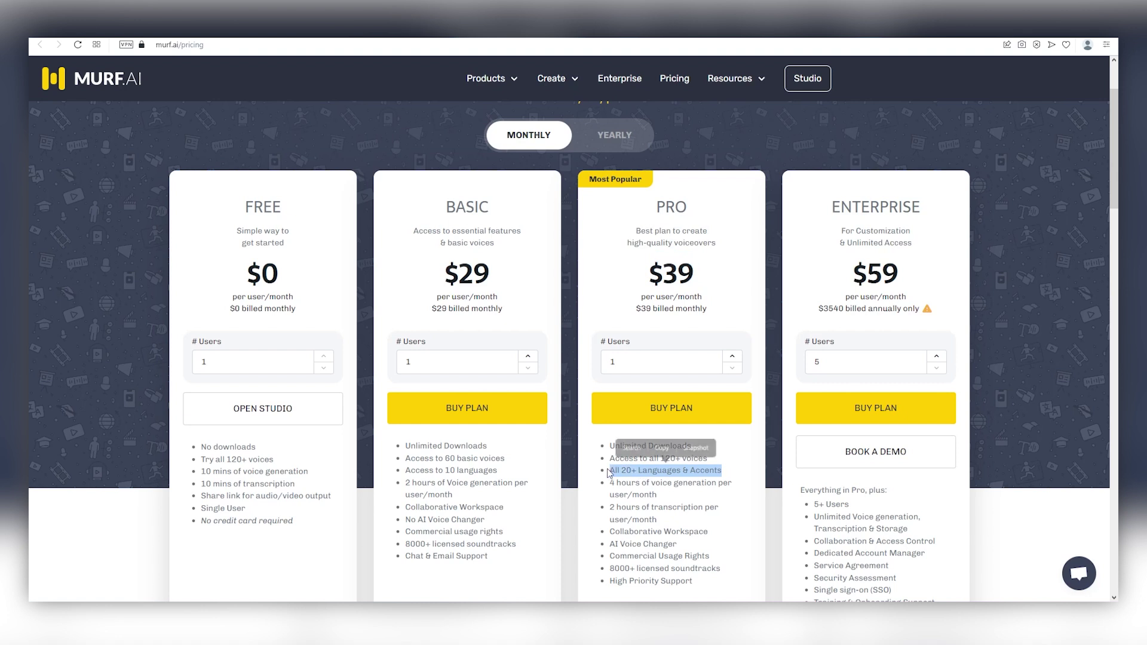
click(655, 492)
scroll(696, 472, down, 1)
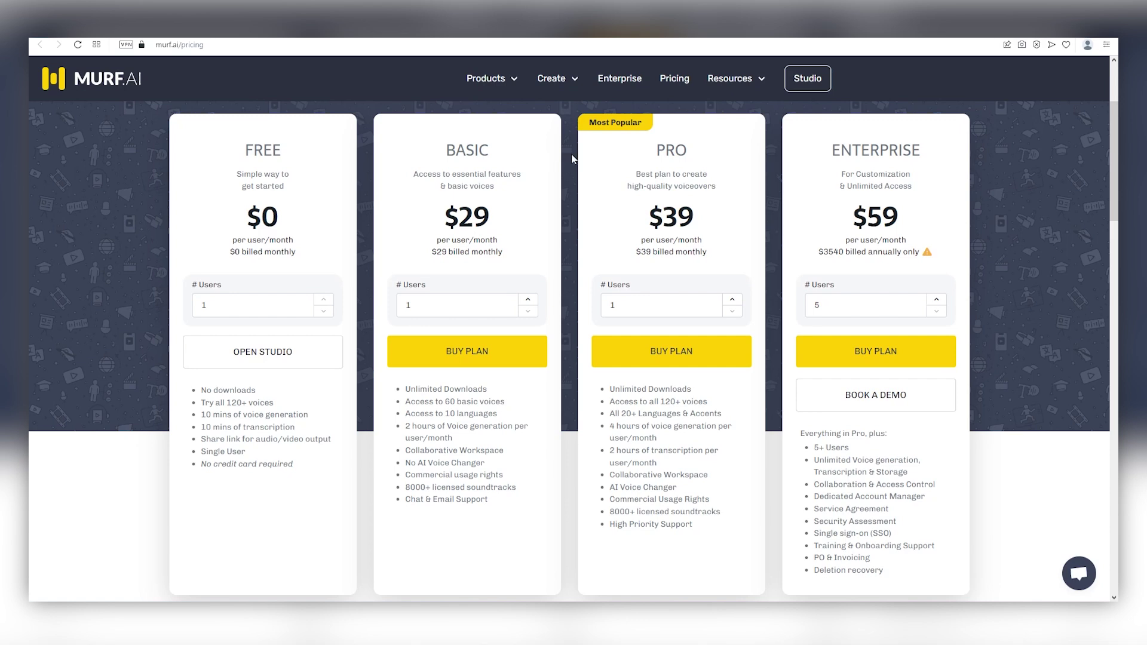
- Open Murf Studio and create a new blank audio project with the default title "My Awesome Project"
scroll(723, 245, up, 3)
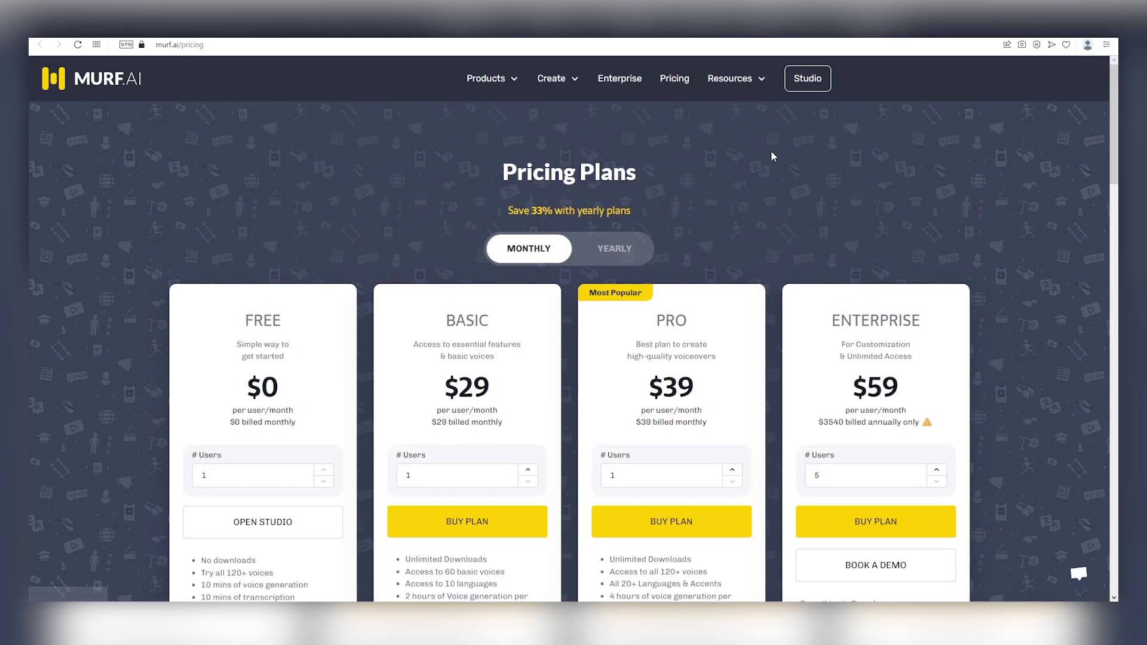
click(801, 82)
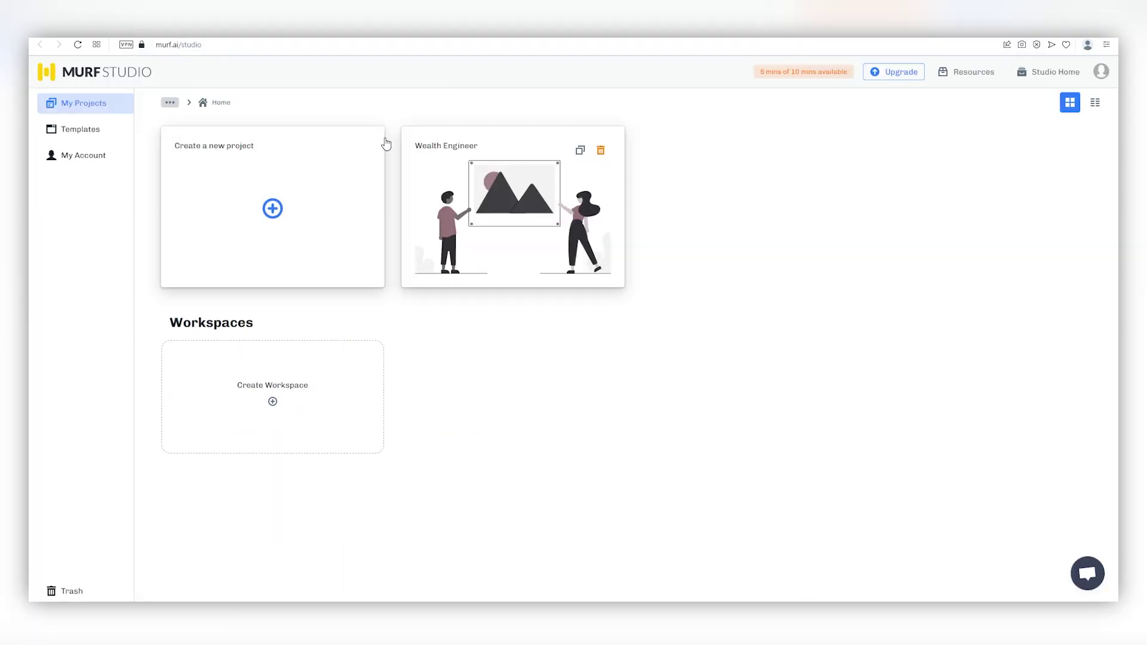
click(279, 208)
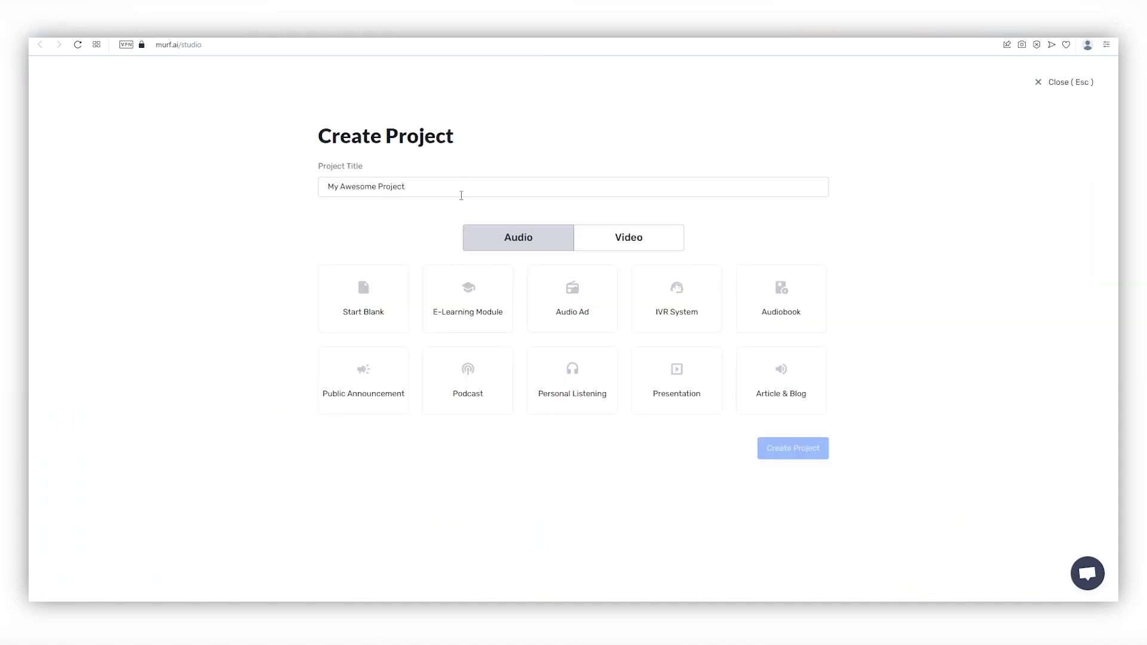
click(370, 319)
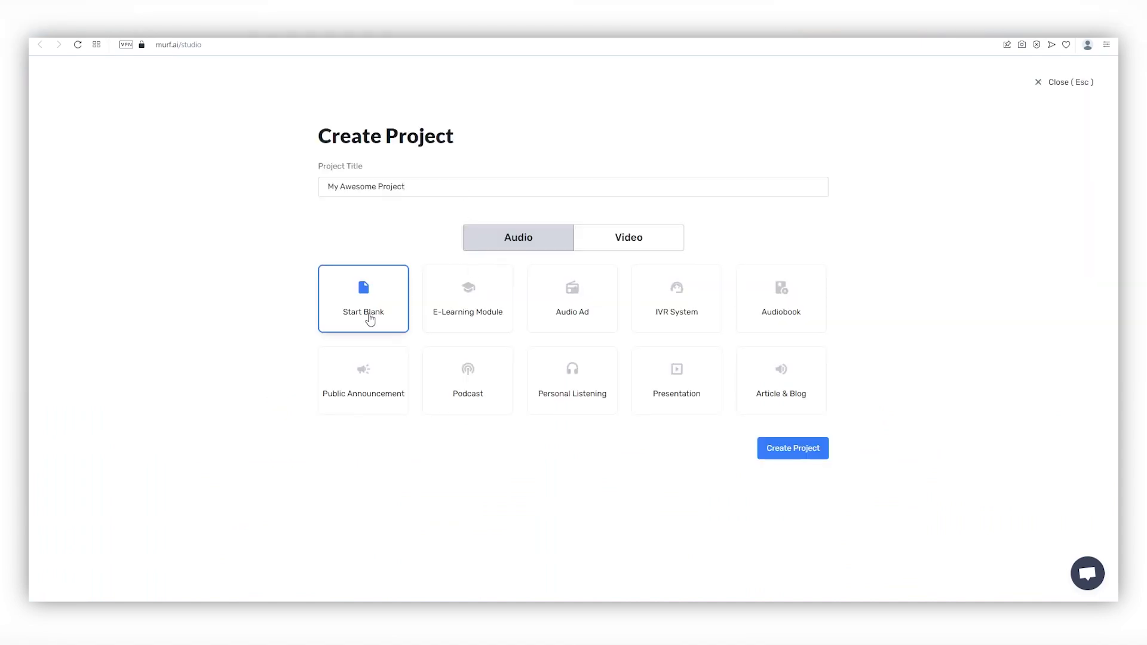
click(803, 448)
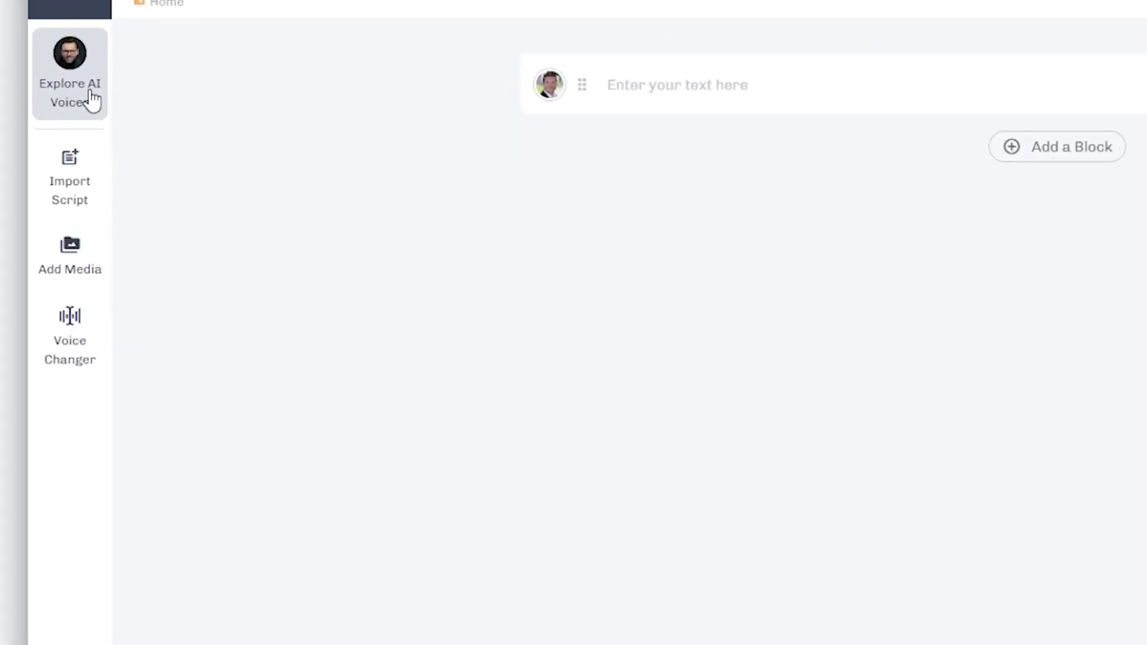
- Open the AI voice library and filter it to male voices with the Pro voices hidden
click(93, 100)
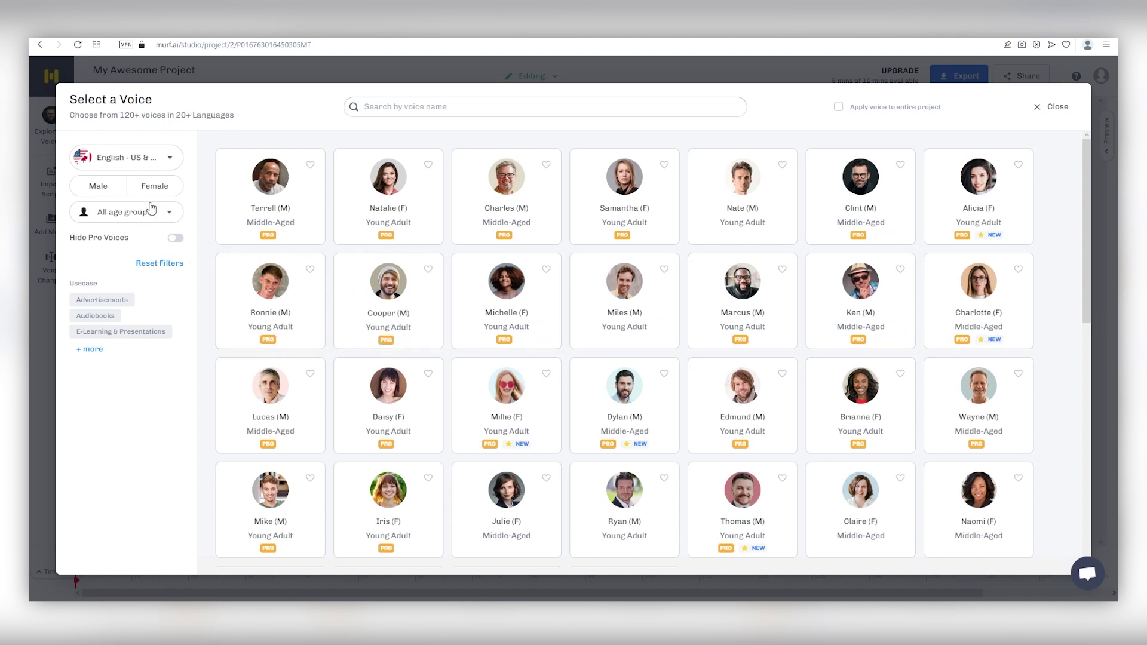
drag(92, 190, 97, 190)
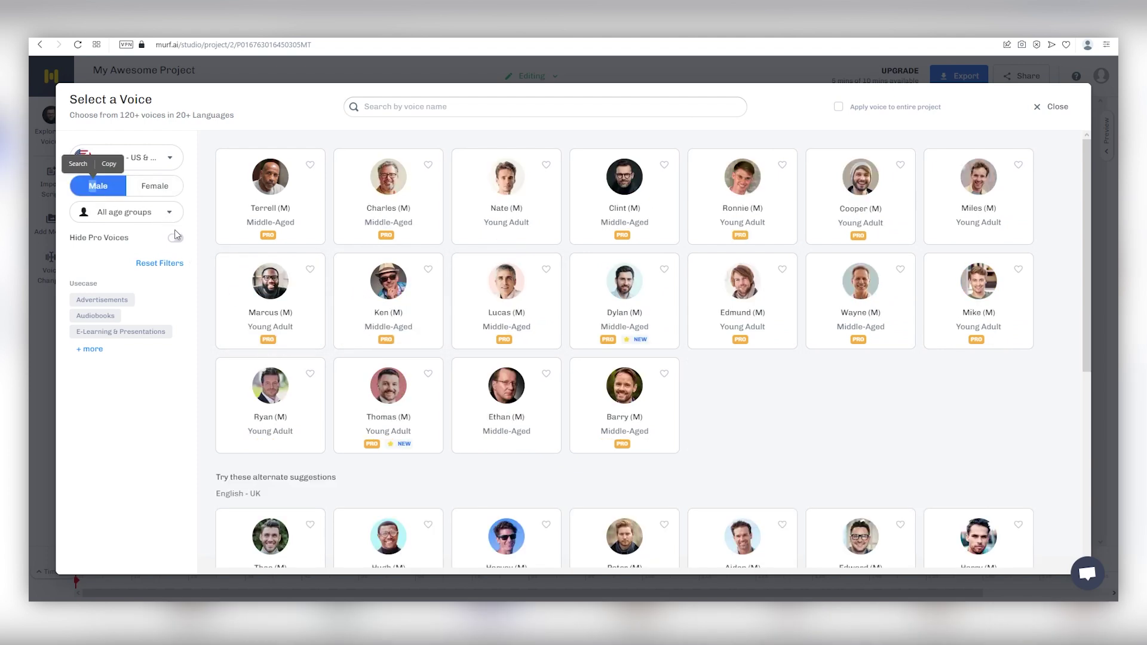
click(170, 217)
click(171, 220)
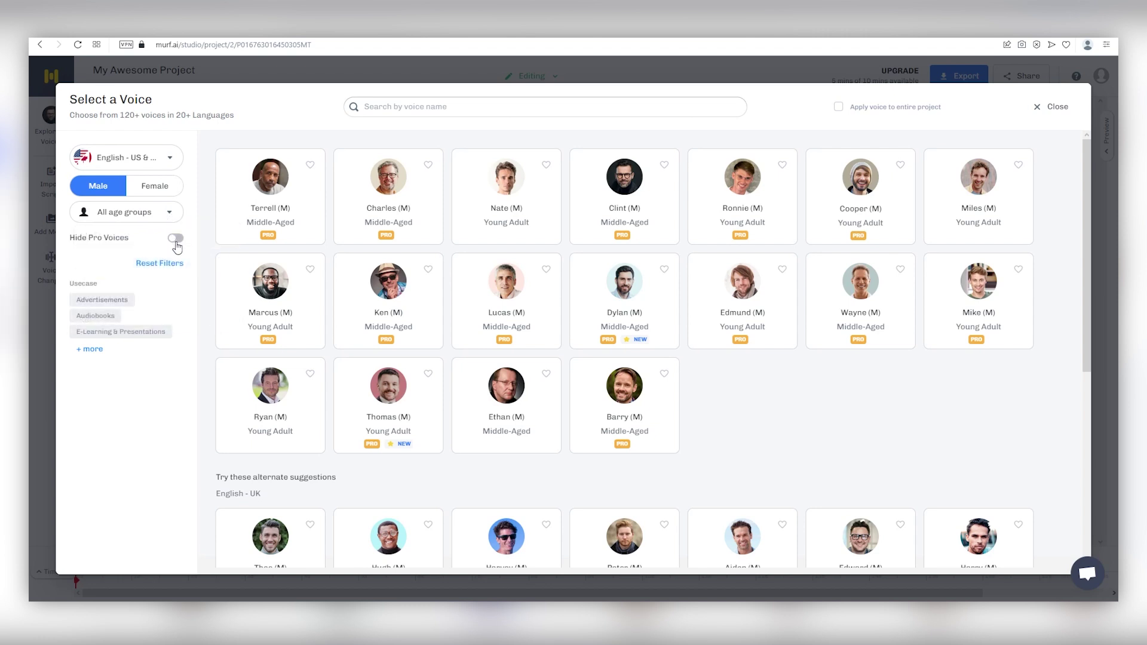
click(176, 239)
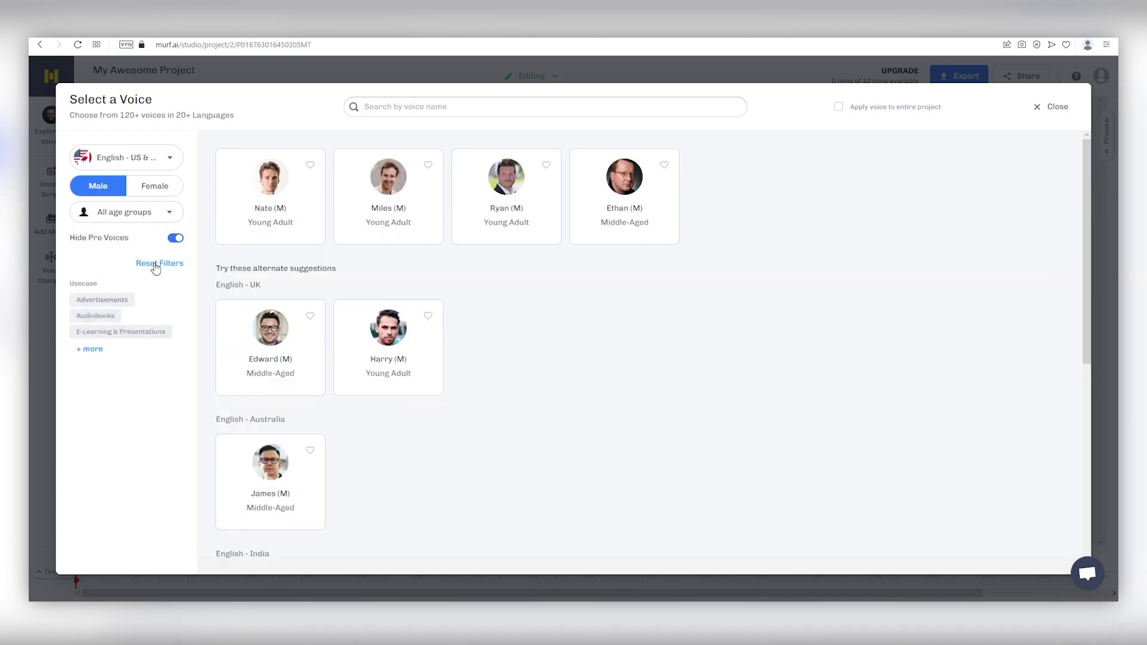
- Look through the filtered male voices and their alternate suggestions by English accent
scroll(525, 289, down, 1)
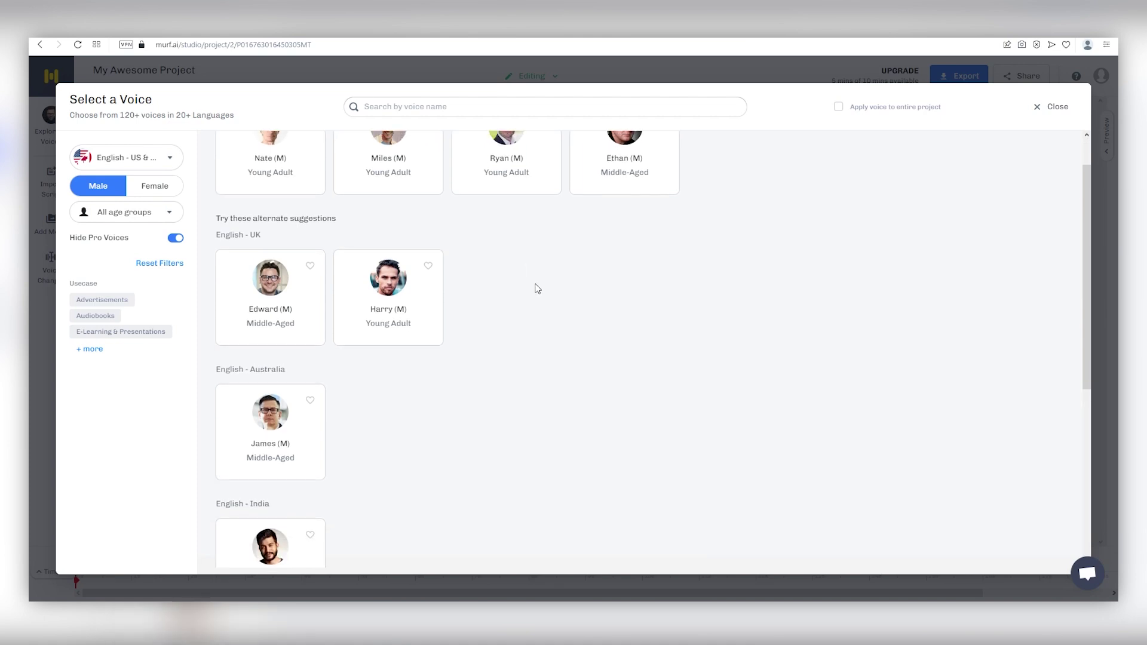
scroll(469, 259, up, 1)
scroll(448, 281, down, 1)
mouse_move(426, 303)
scroll(496, 303, down, 5)
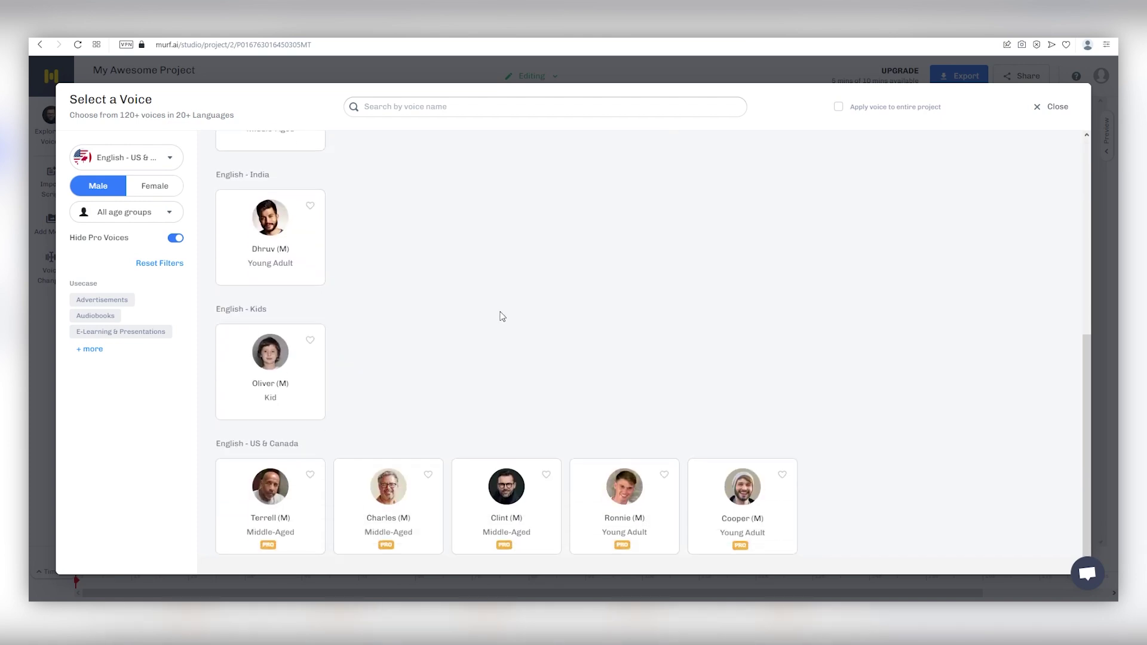
scroll(493, 309, up, 3)
scroll(485, 315, up, 3)
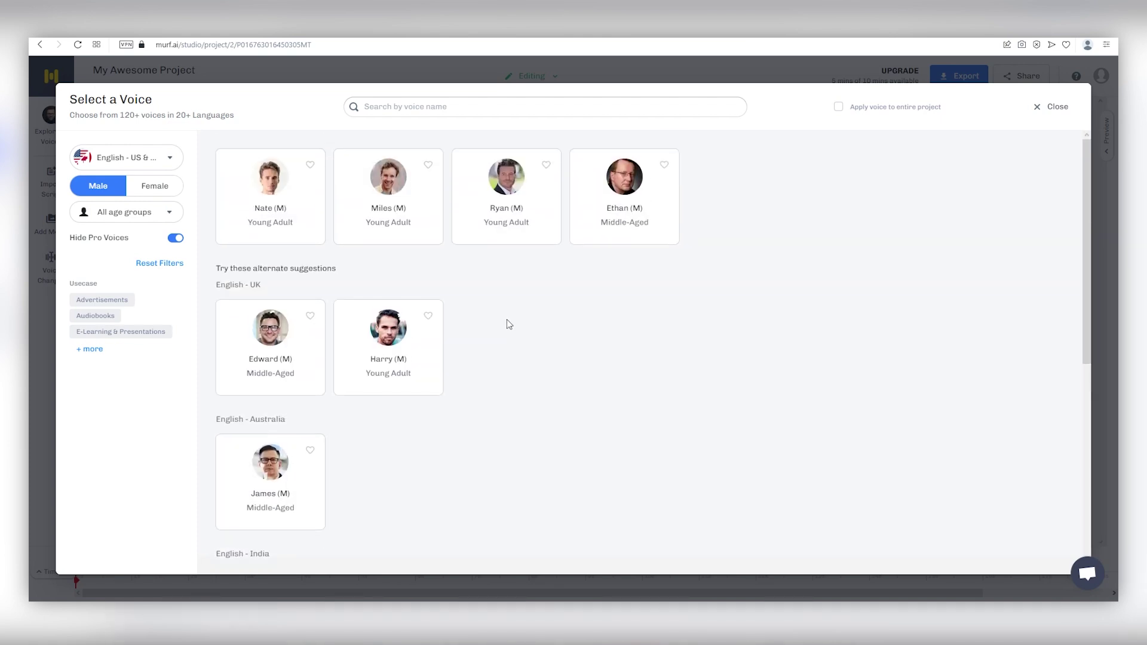
mouse_move(474, 172)
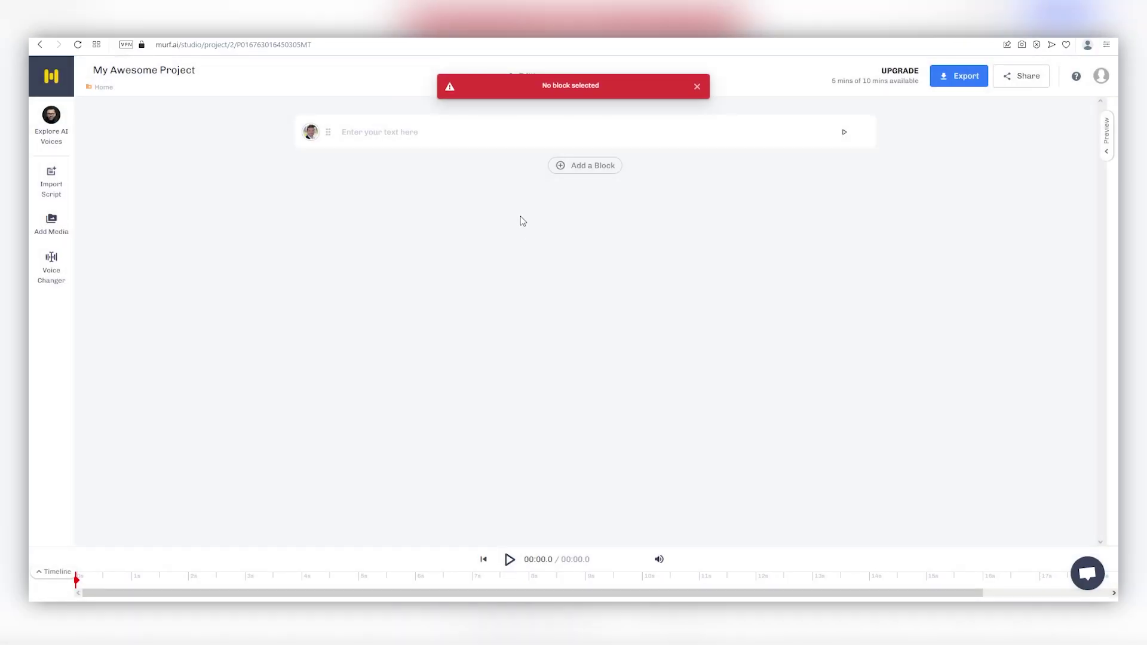
- Paste the microphone script into the text block, split by paragraphs, and play the generated voice-over
key(ctrl+v)
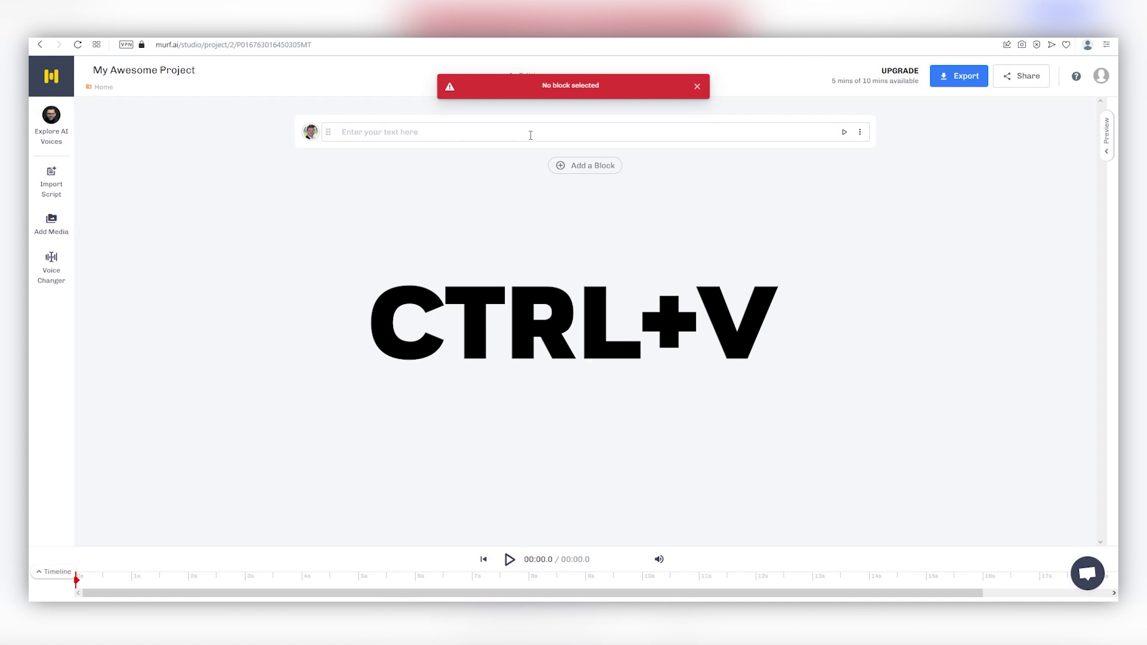
key(ctrl+v)
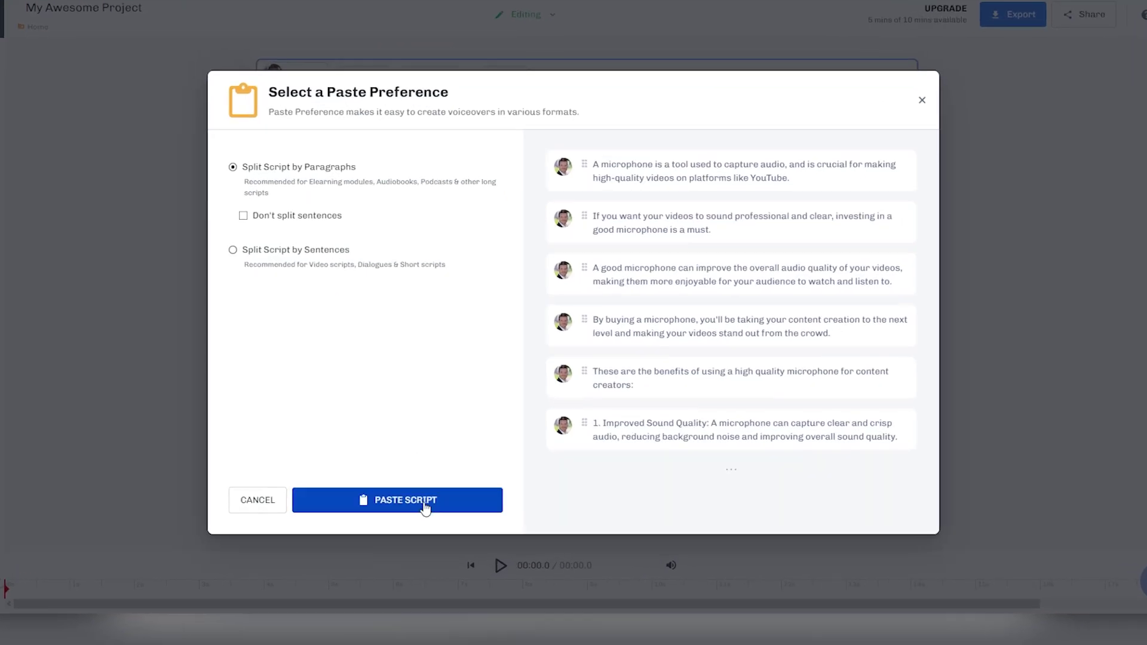
click(361, 509)
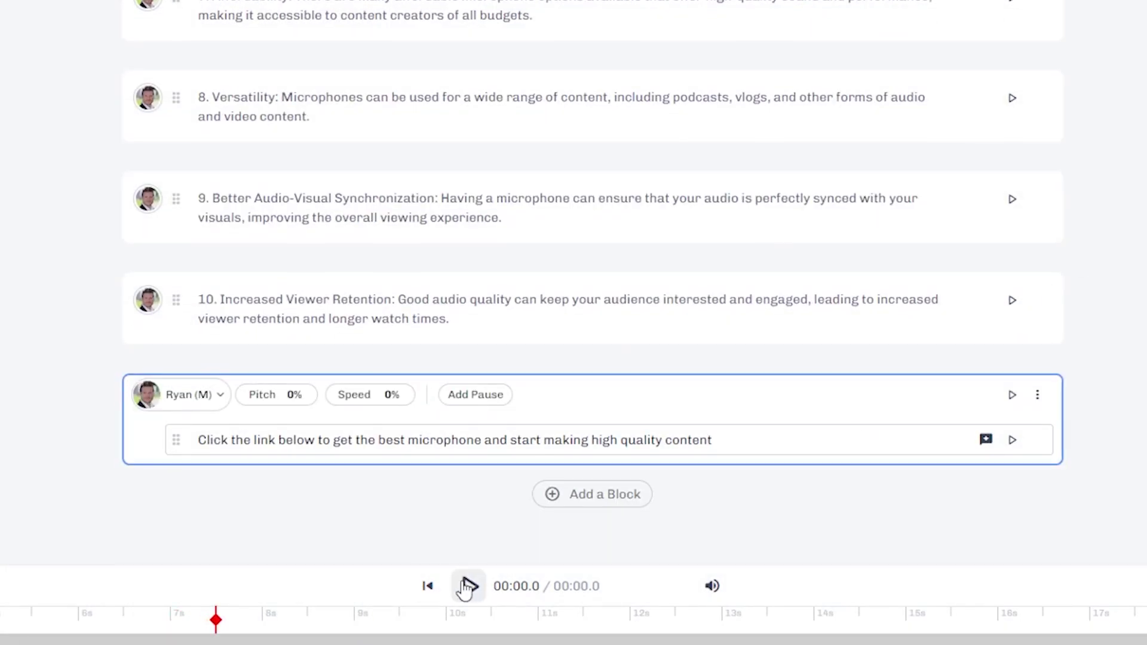
click(469, 587)
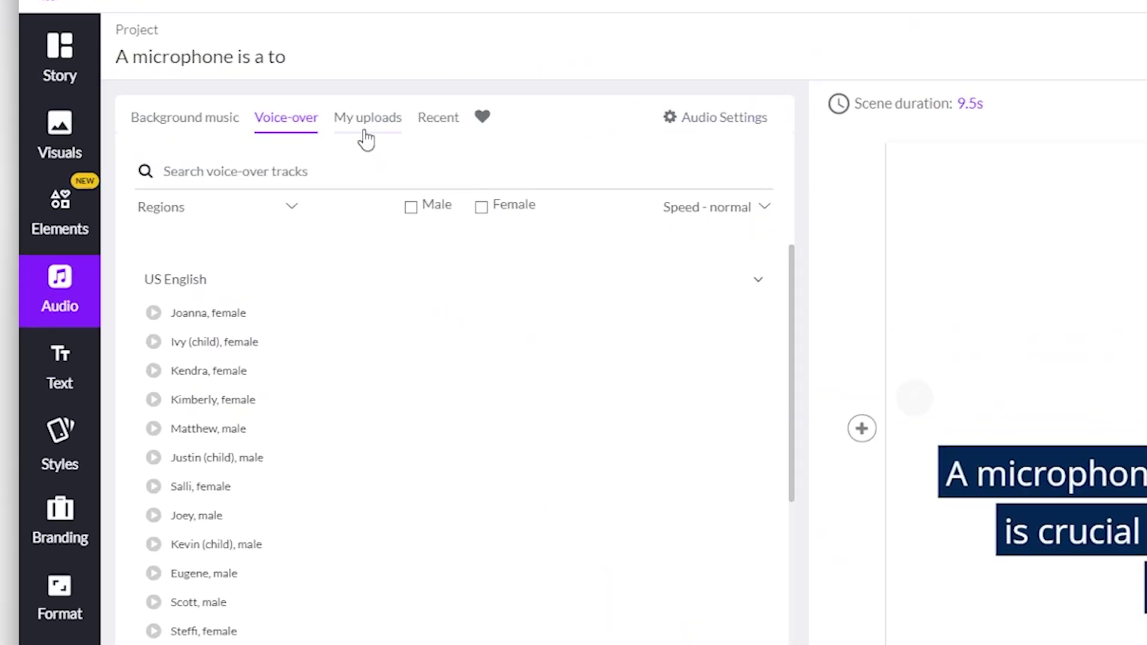
- Switch to Pictory, upload murf-vo.mp3 as the microphone project's voice-over, and generate the project as a video
click(233, 146)
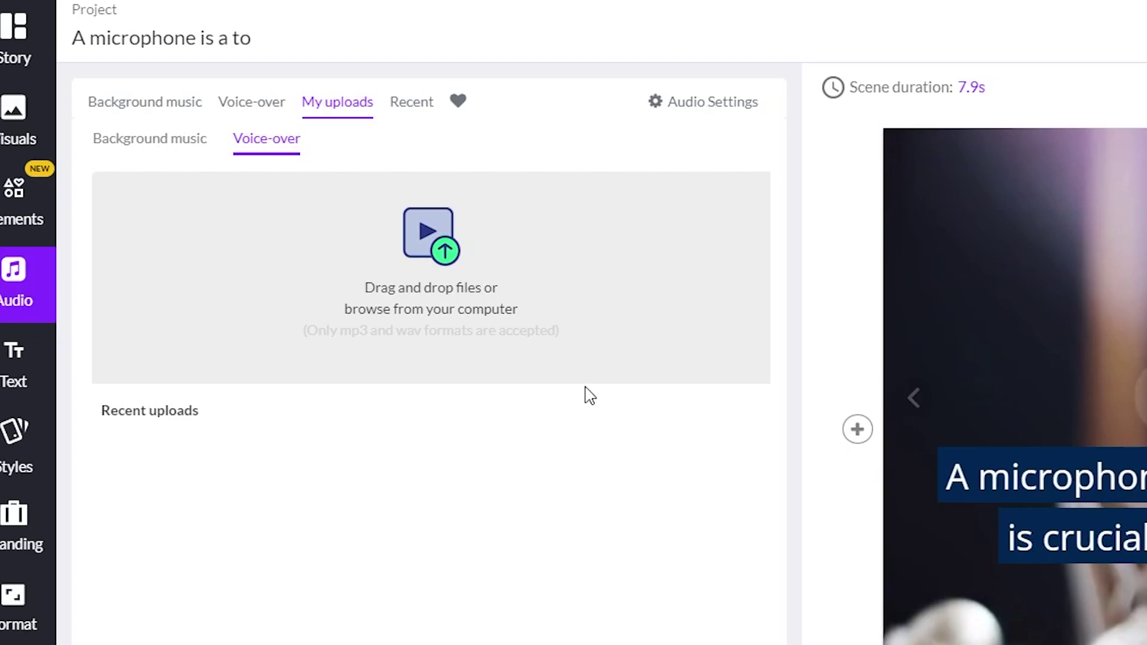
click(445, 292)
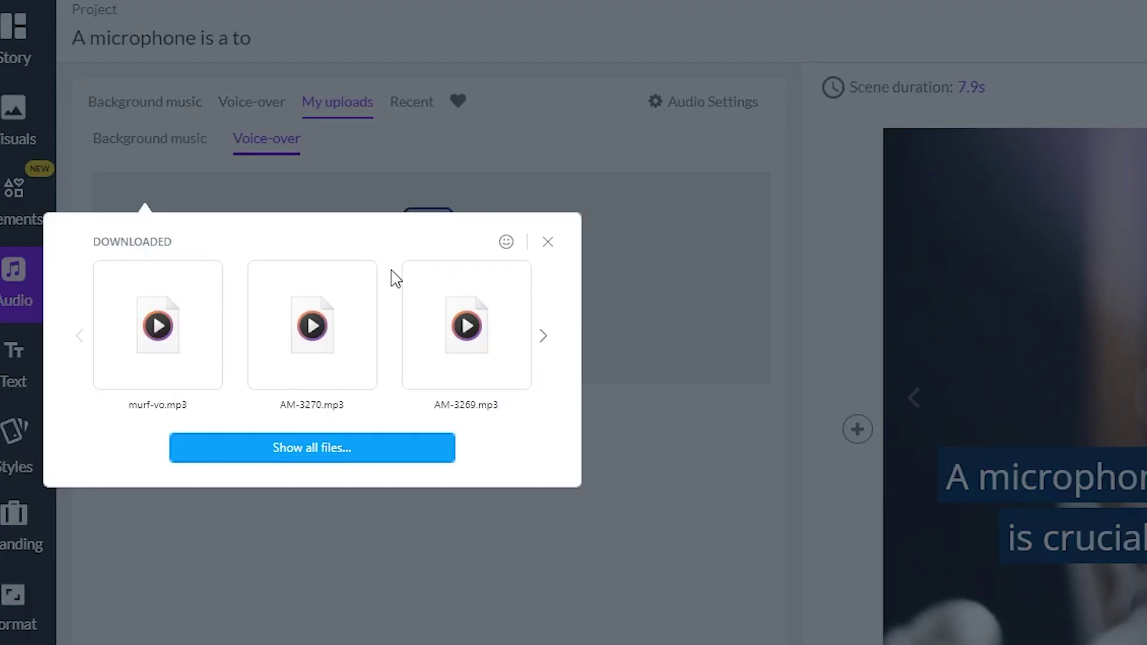
click(202, 337)
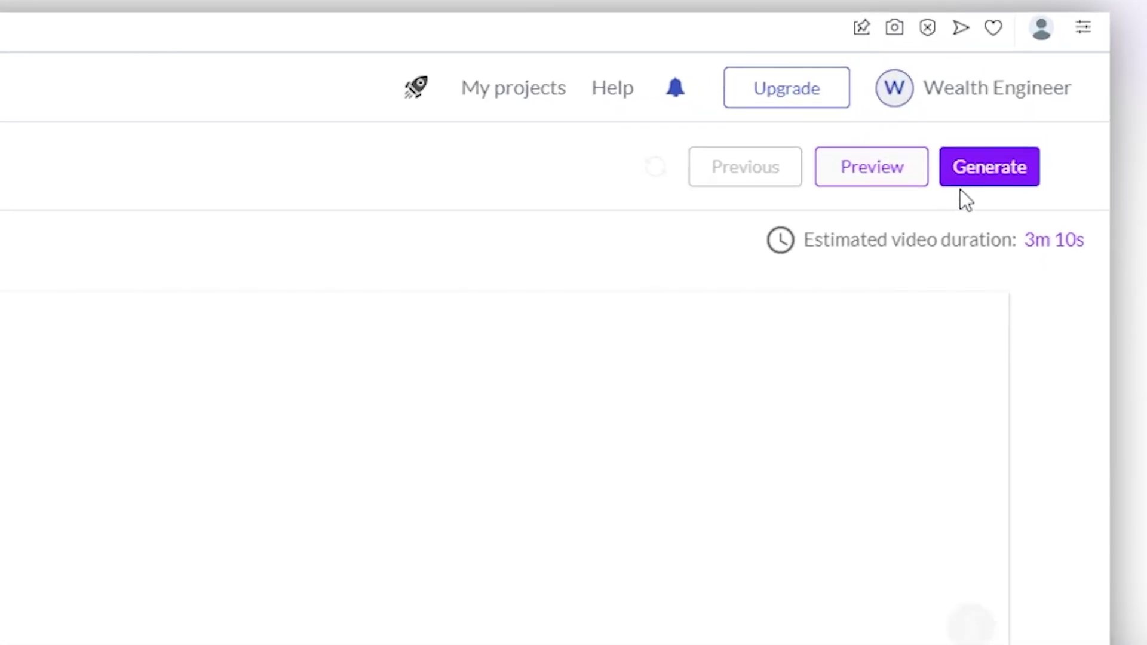
click(1040, 125)
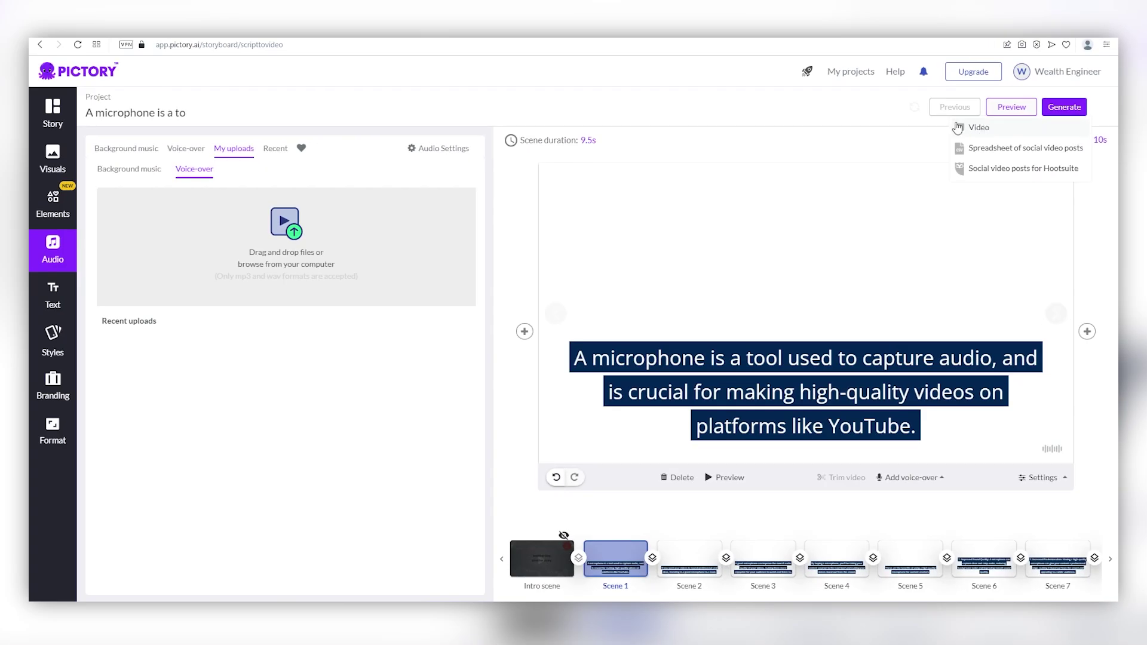
click(965, 128)
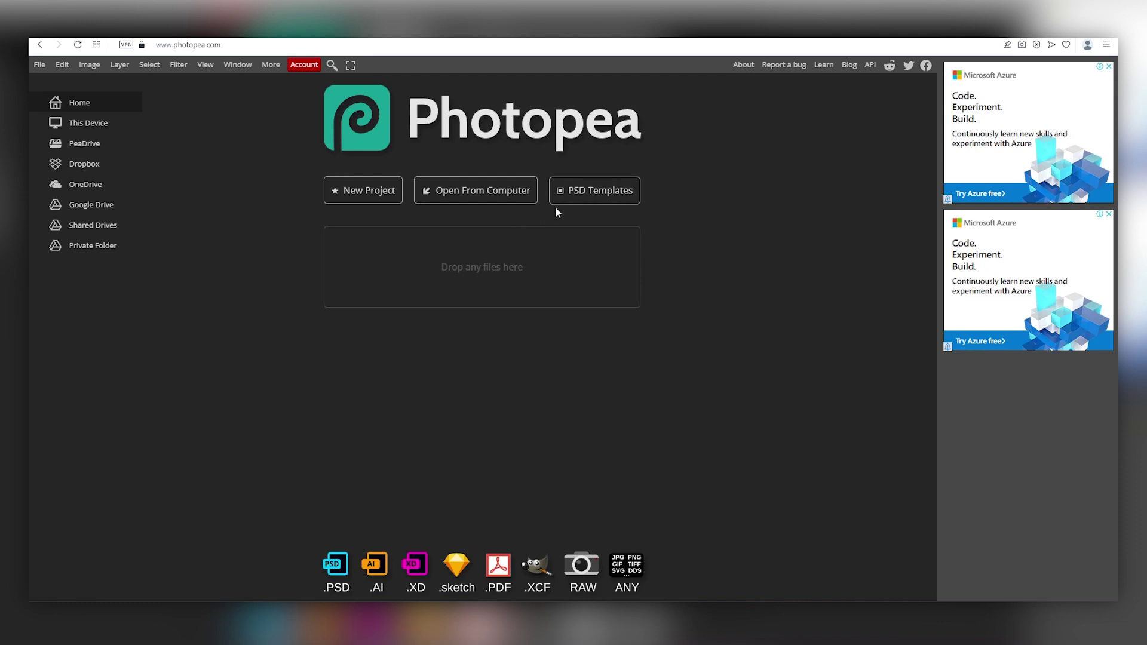
- Switch to Photopea and create a new project of 1280 × 720 pixels with a white background
click(370, 199)
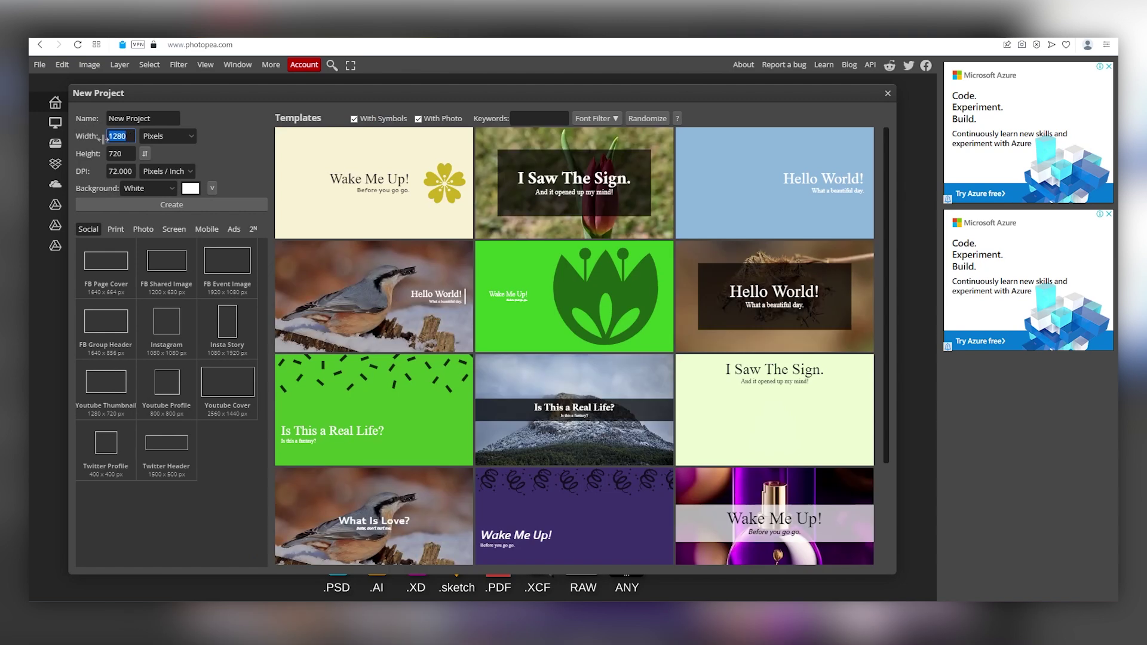
double_click(126, 137)
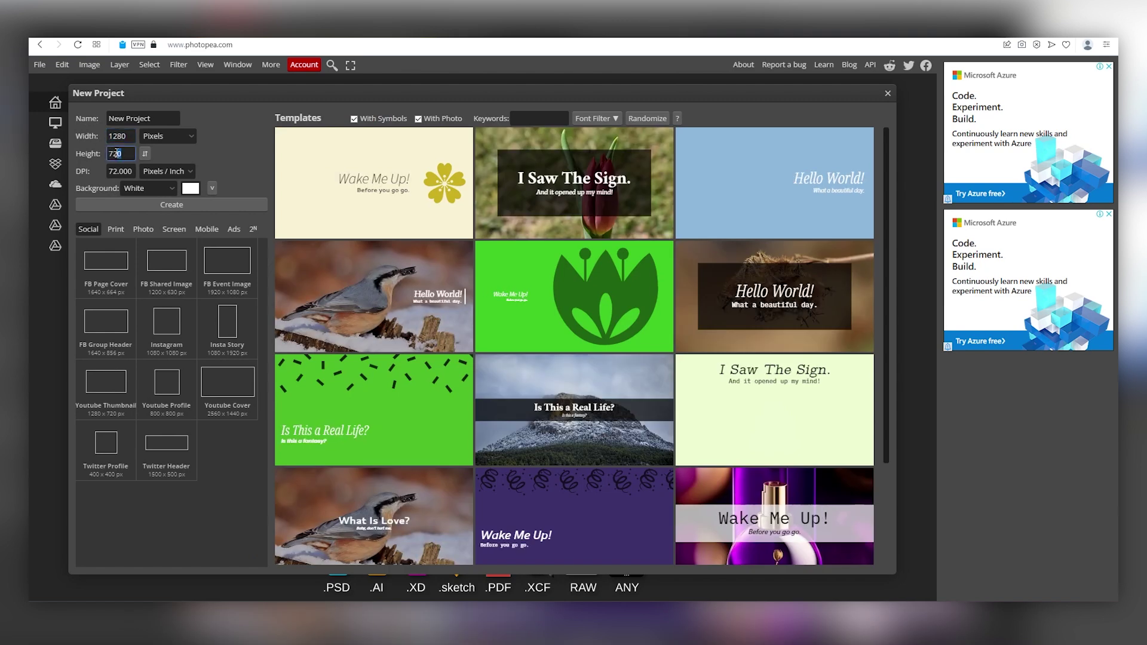
double_click(111, 154)
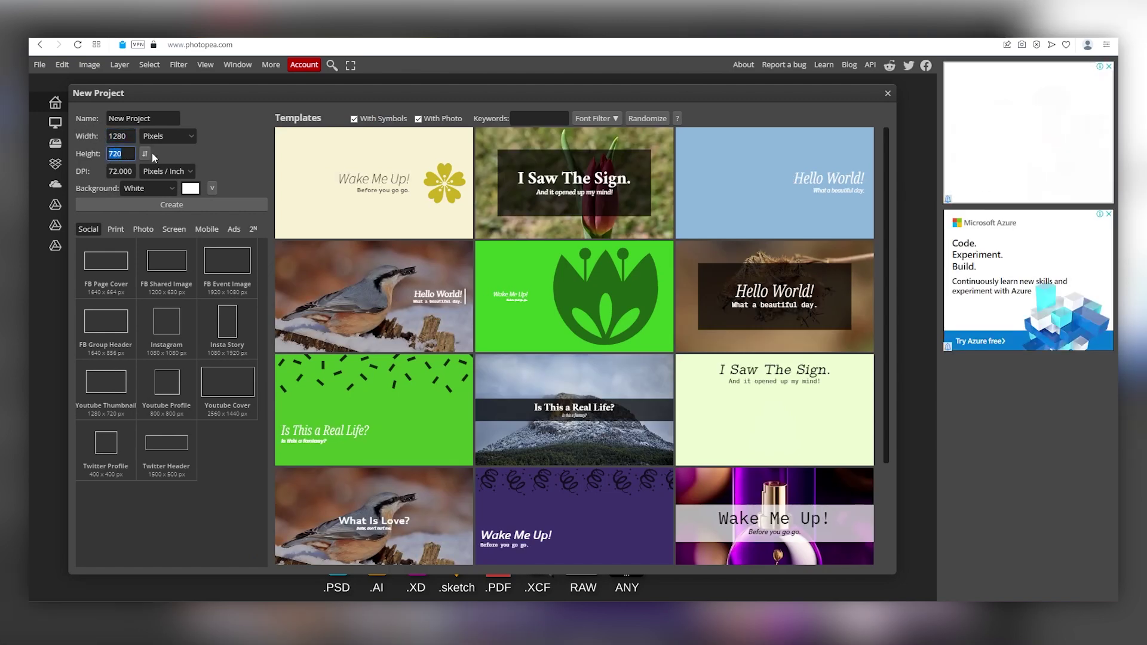
click(160, 203)
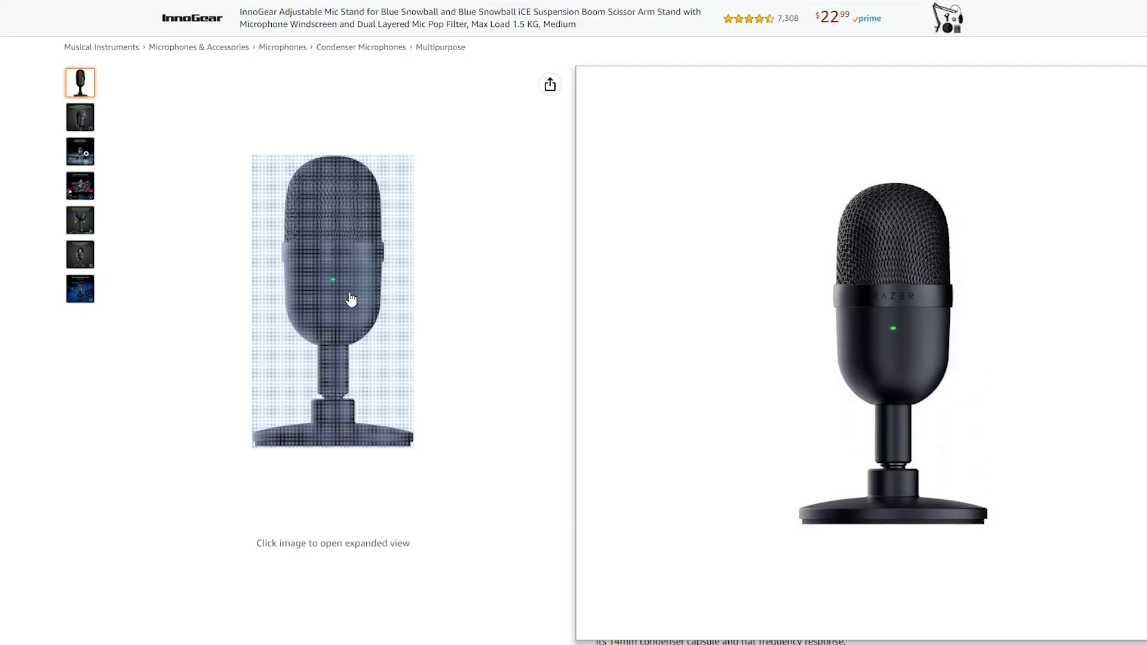
- Copy the black Razer microphone image from the Amazon product page and paste it into the left half of the thumbnail canvas
click(351, 299)
right_click(511, 295)
click(510, 338)
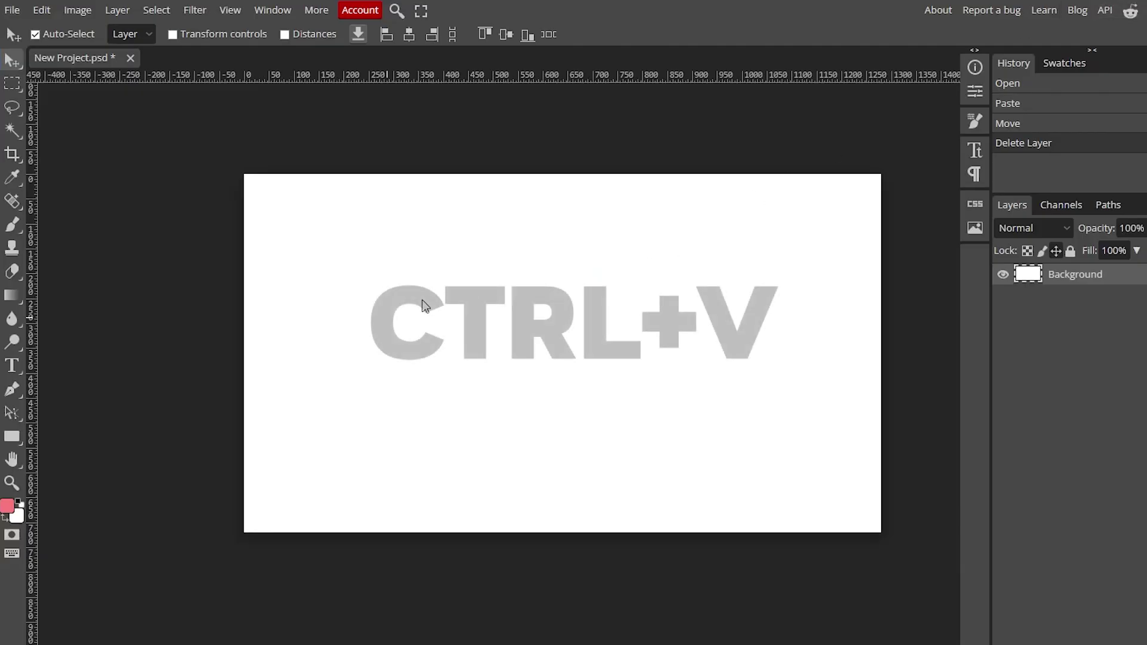
key(ctrl+v)
drag(333, 290, 367, 321)
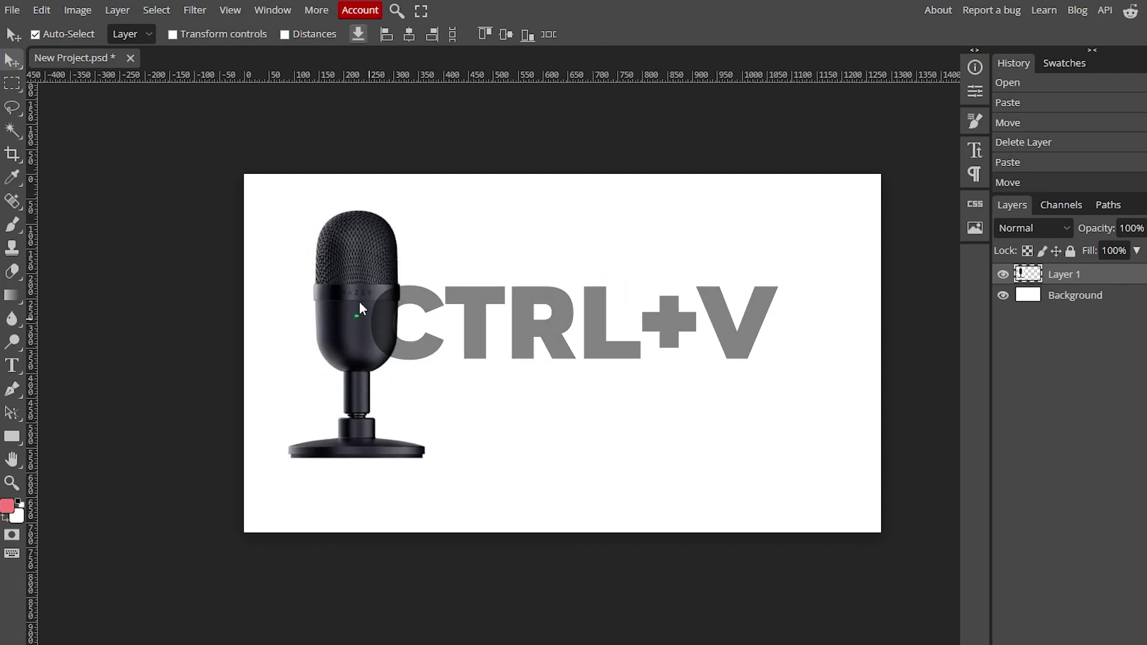
- Enlarge the pasted microphone with Free Transform so it fills most of the canvas height
click(43, 10)
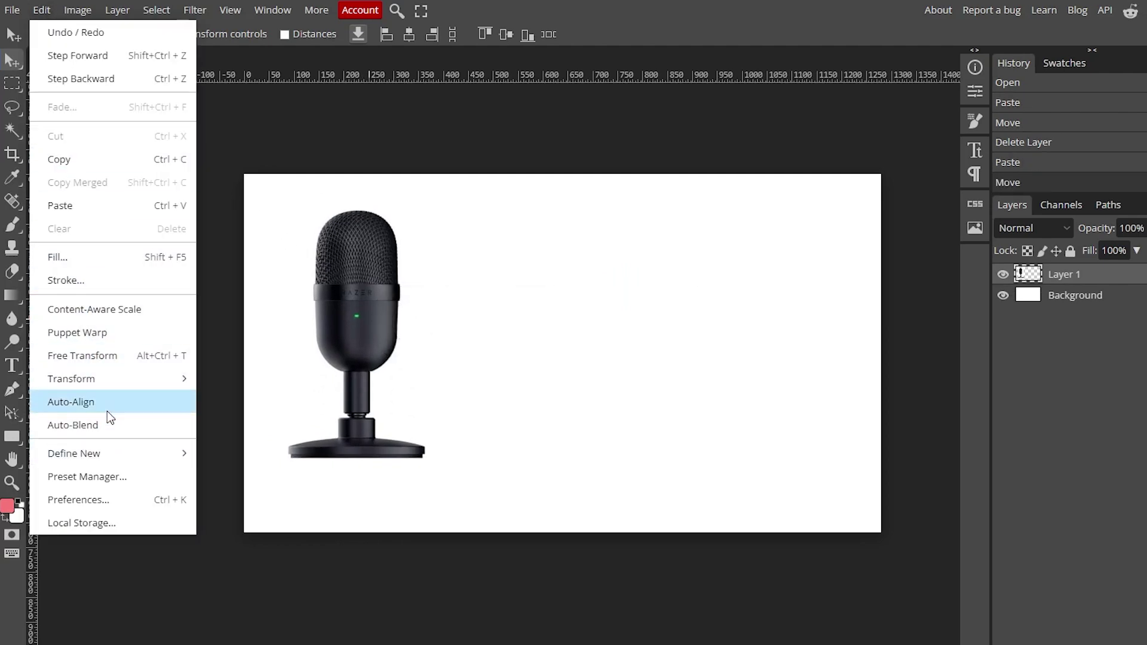
click(82, 355)
drag(424, 460, 452, 520)
key(Return)
- Add a text box beside the microphone reading "BEST MICROPHONE TO BUY FOR YOUTUBER" and select all its text
click(11, 365)
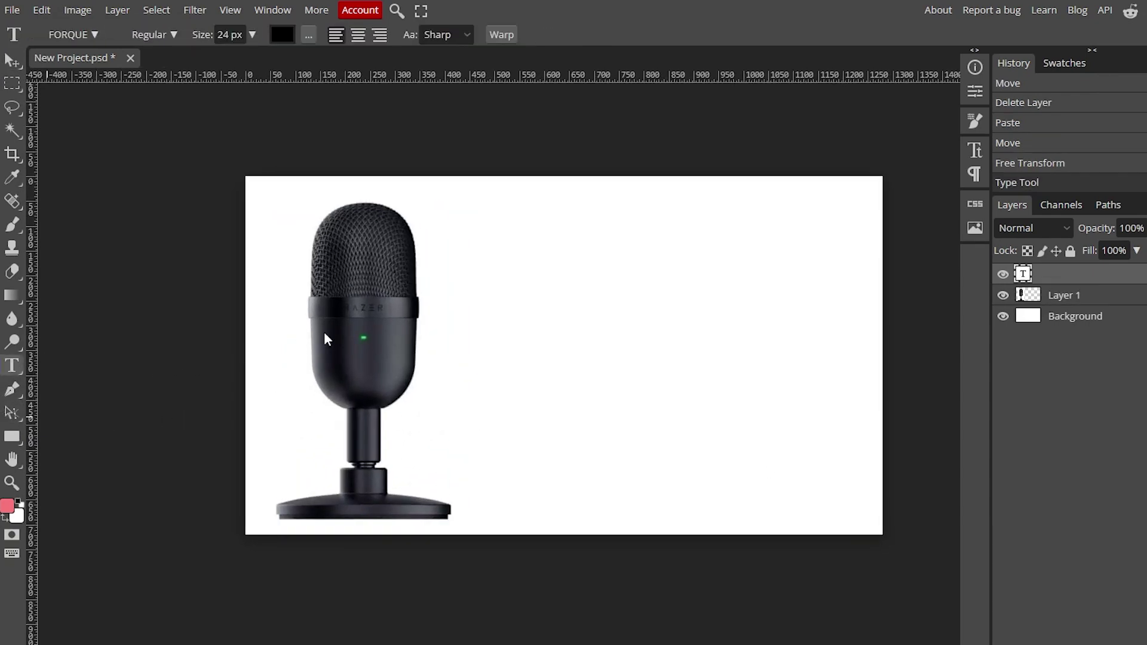
drag(482, 279, 676, 350)
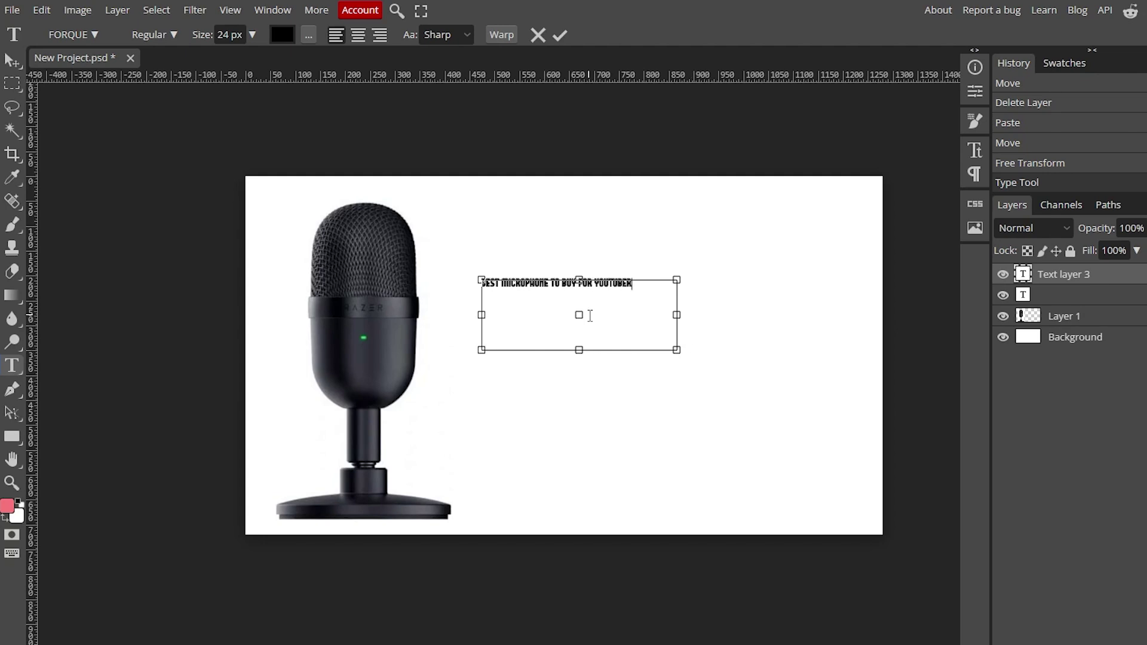
key(ctrl+a)
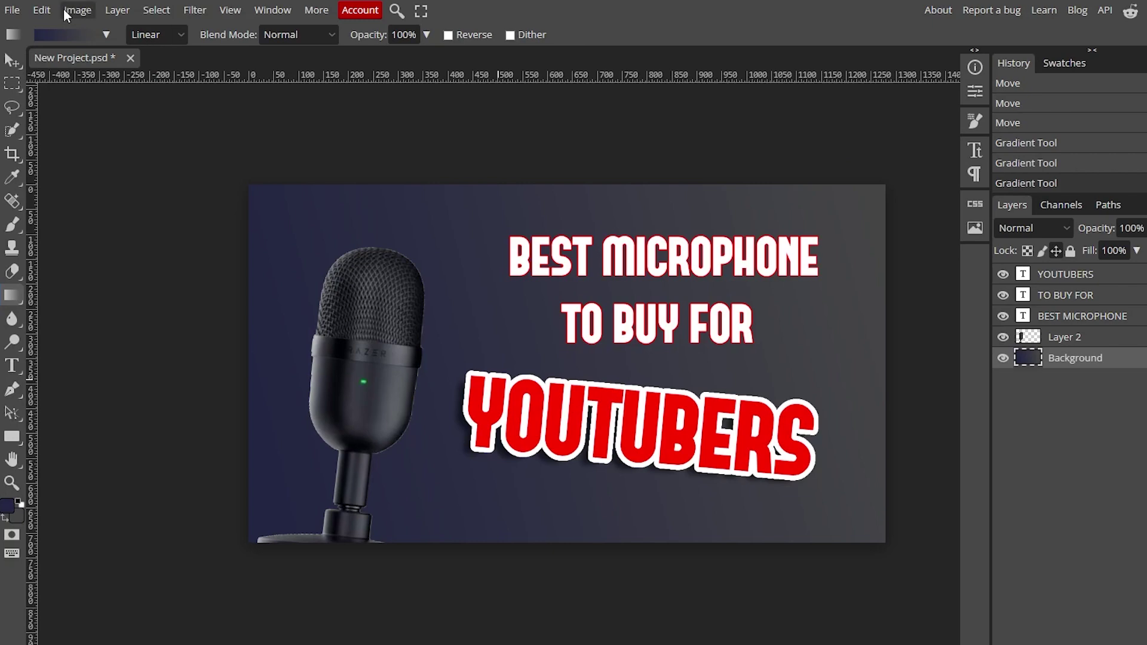
- Export the finished thumbnail as a PNG
click(12, 10)
mouse_move(87, 228)
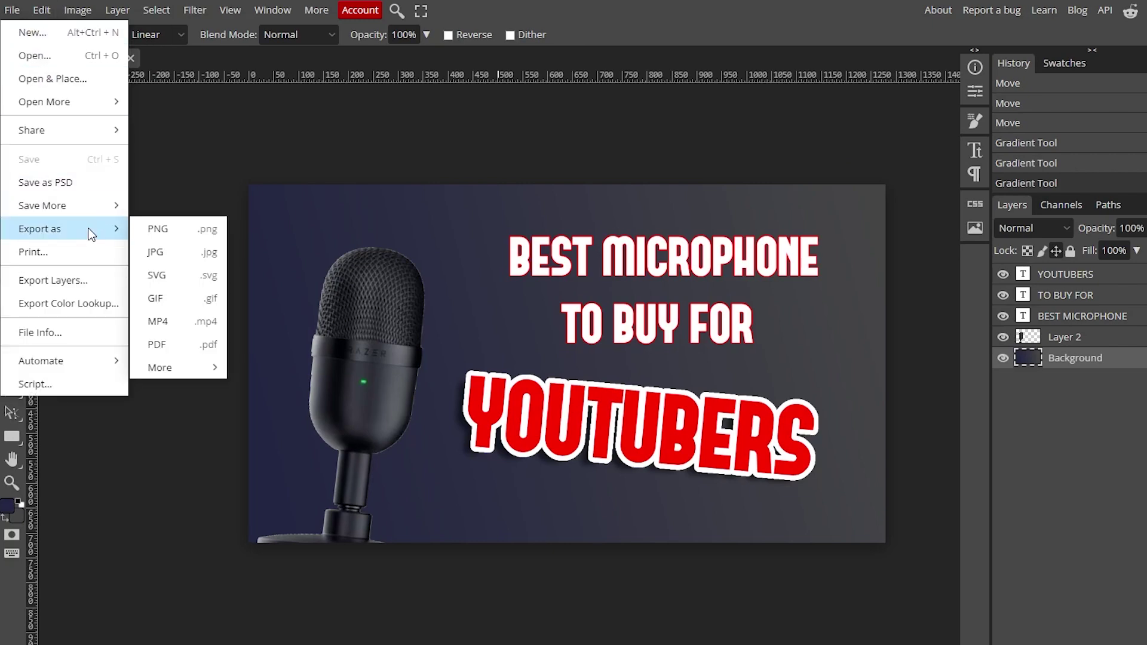
click(195, 230)
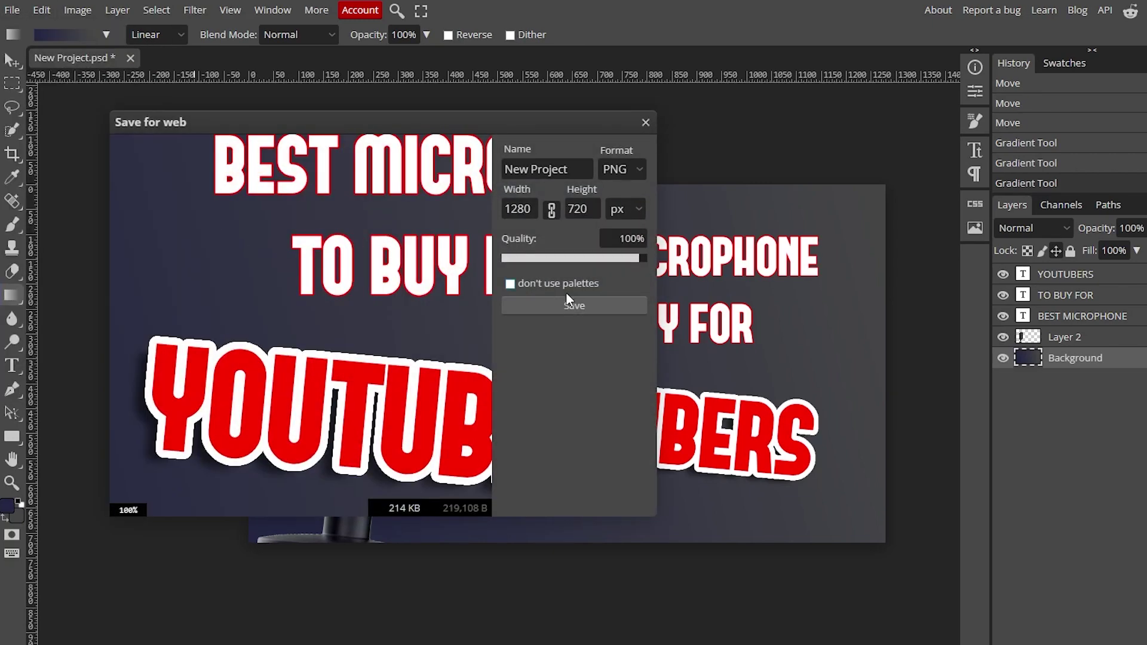